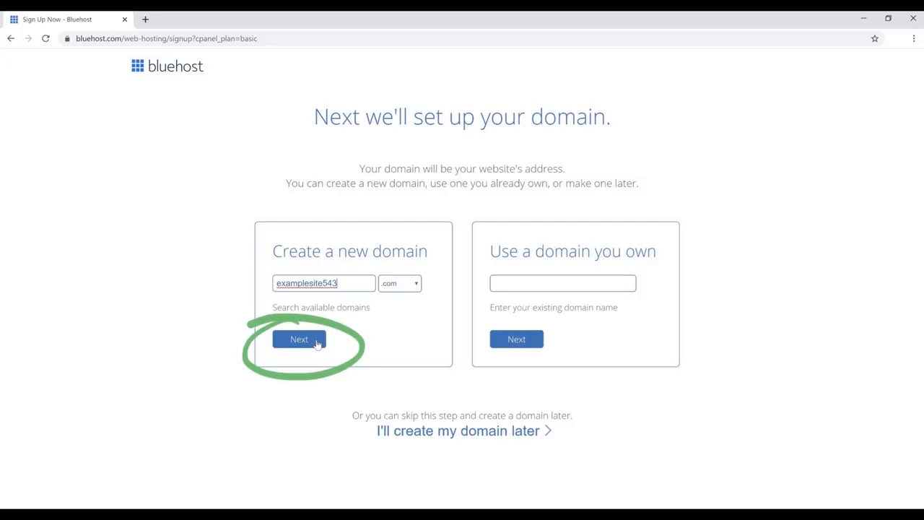
Submit examplesite543 with the .com extension as the new domain for the hosting sign-up
{"action": "left_click", "coordinate": [317, 342]}
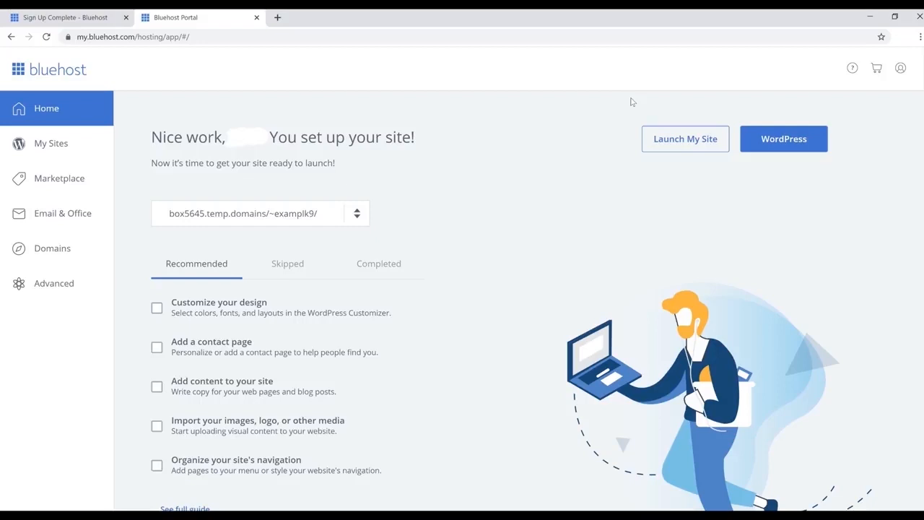
Open the hosting account's list of sites and log into WordPress for the Welcome site
{"action": "left_click", "coordinate": [42, 146]}
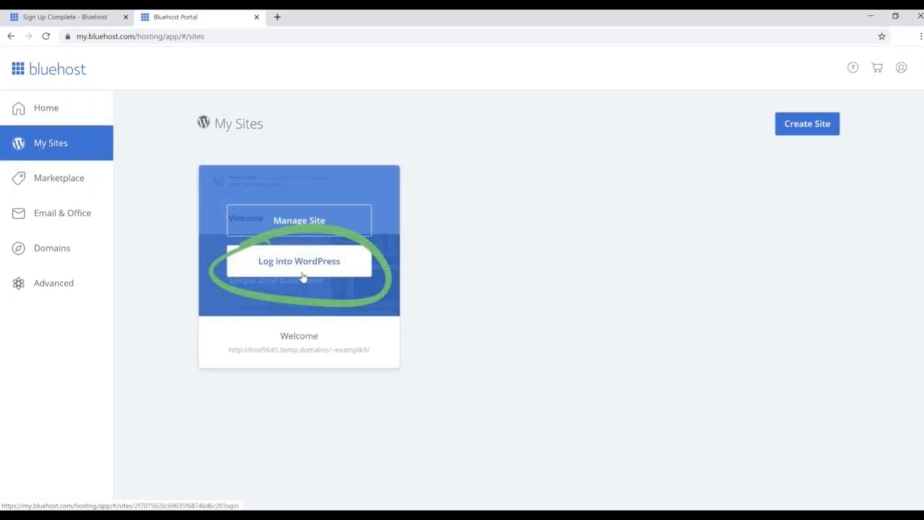
{"action": "left_click", "coordinate": [304, 276]}
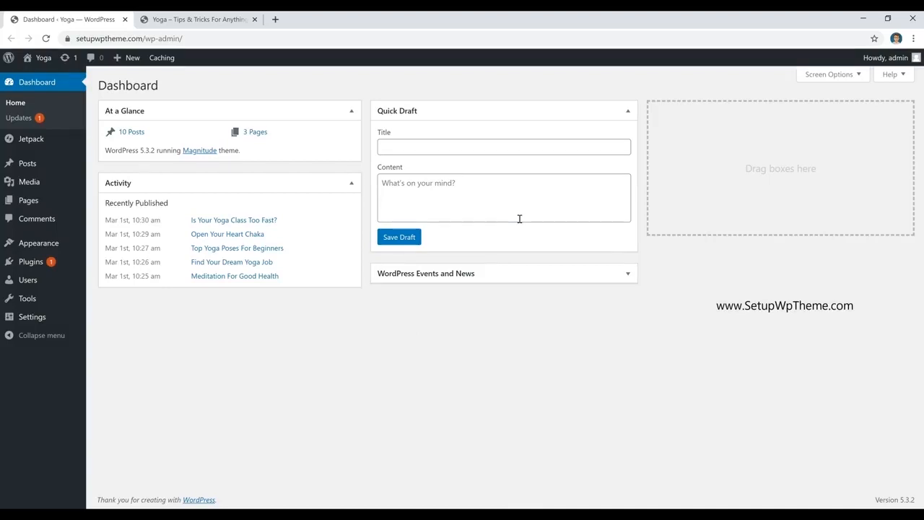
Examine the Yoga site's public homepage, including its featured posts, post list, recent posts and categories
{"action": "left_click", "coordinate": [198, 22]}
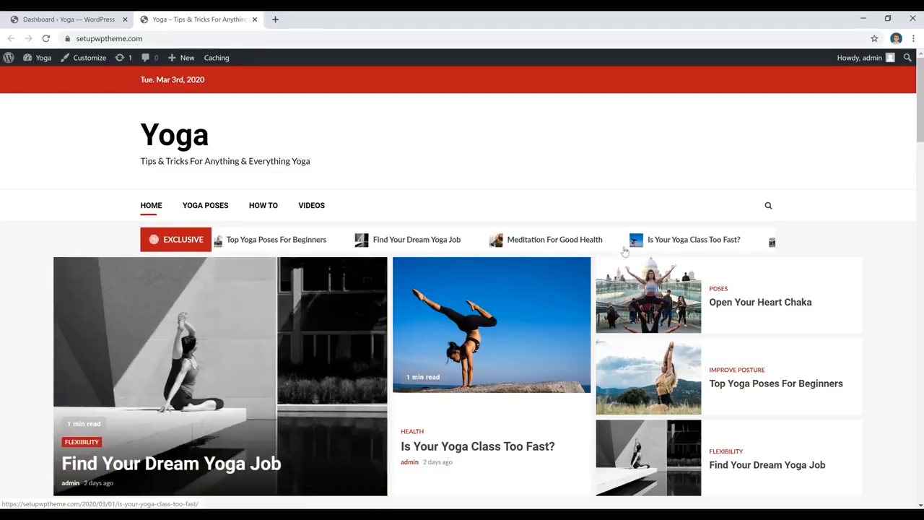
{"action": "scroll", "coordinate": [650, 288], "scroll_direction": "down", "scroll_amount": 8}
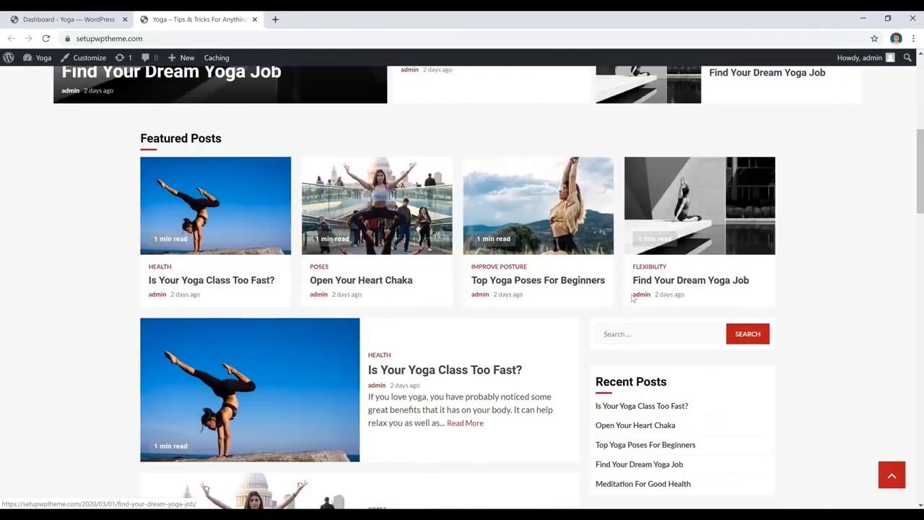
{"action": "scroll", "coordinate": [632, 298], "scroll_direction": "down", "scroll_amount": 6}
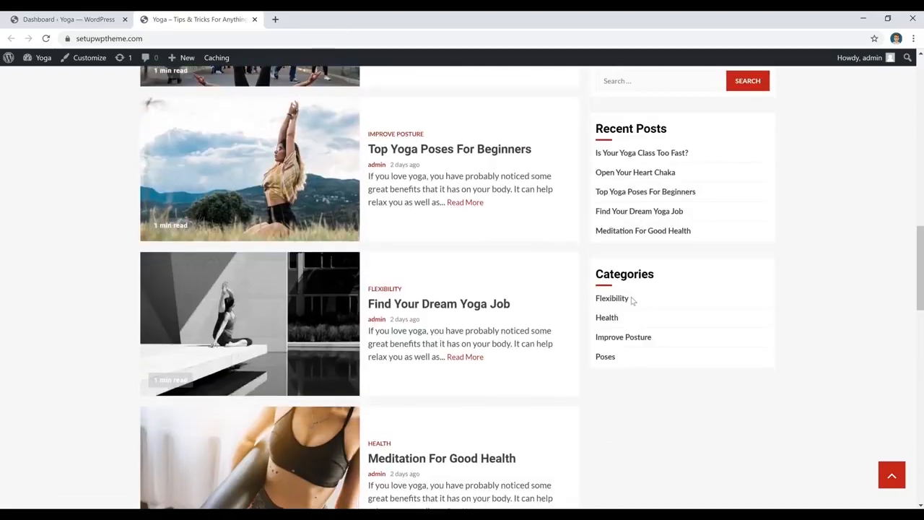
{"action": "scroll", "coordinate": [808, 337], "scroll_direction": "down", "scroll_amount": 2}
{"action": "scroll", "coordinate": [811, 339], "scroll_direction": "up", "scroll_amount": 8}
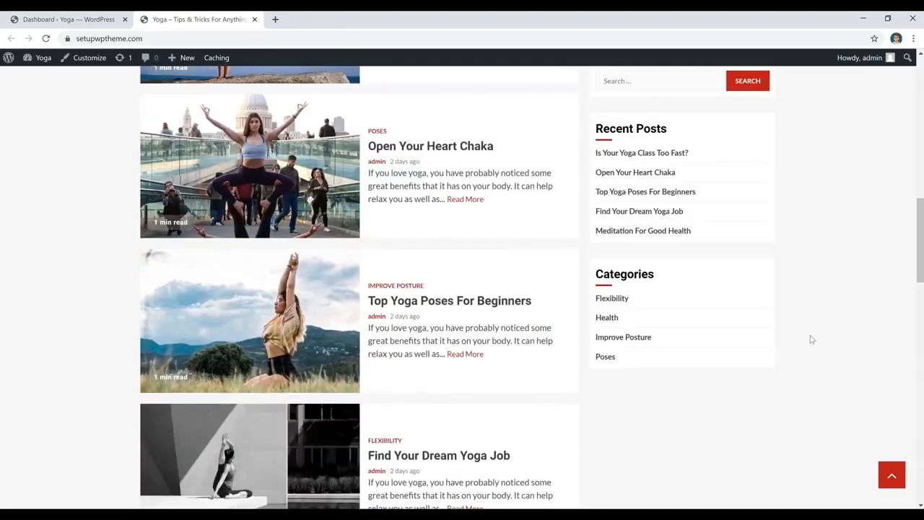
{"action": "scroll", "coordinate": [810, 339], "scroll_direction": "up", "scroll_amount": 10}
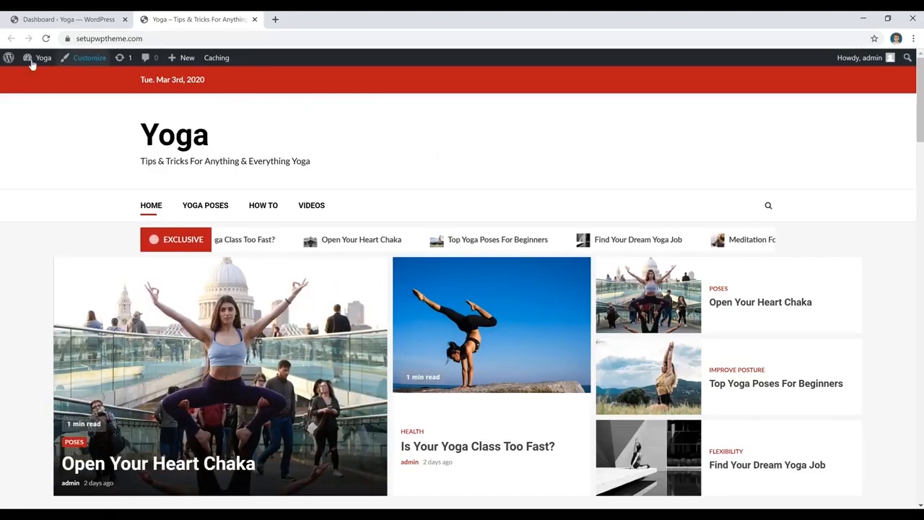
Return to the Yoga site's dashboard and open its installed themes
{"action": "mouse_move", "coordinate": [33, 60]}
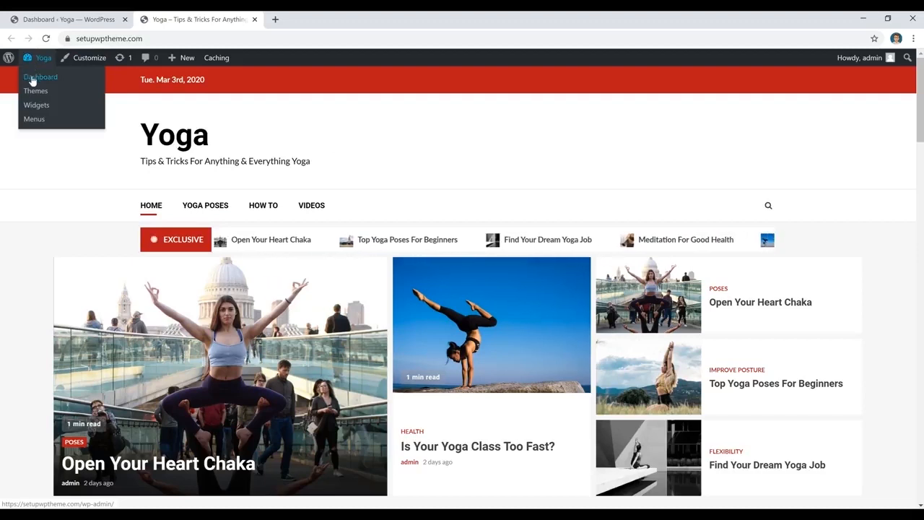
{"action": "left_click", "coordinate": [32, 78]}
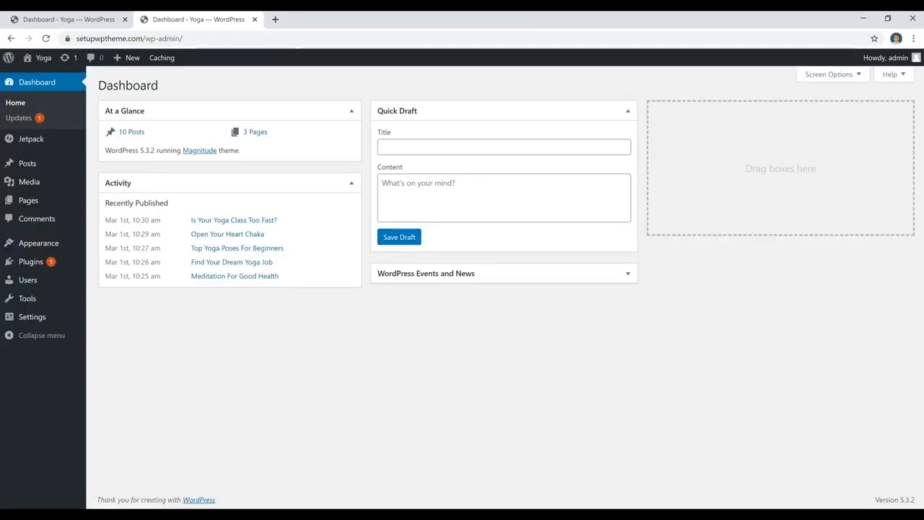
{"action": "mouse_move", "coordinate": [29, 245]}
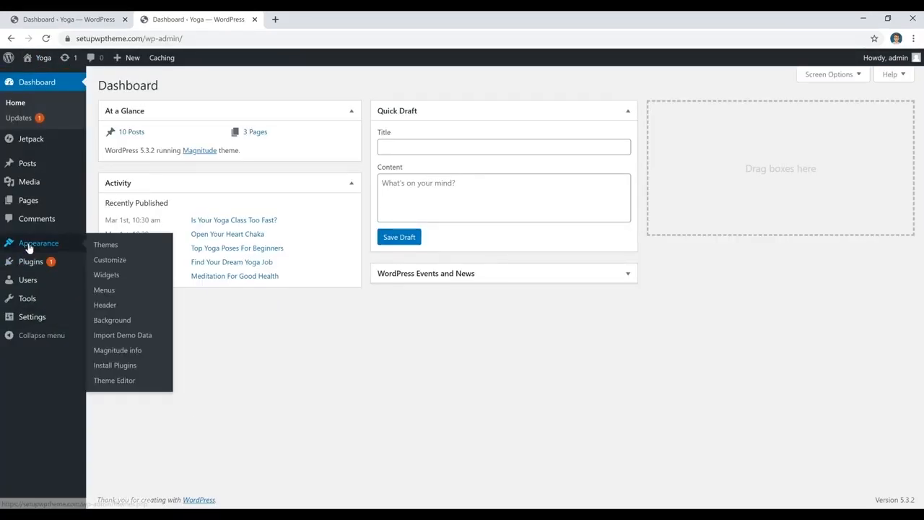
{"action": "left_click", "coordinate": [105, 247]}
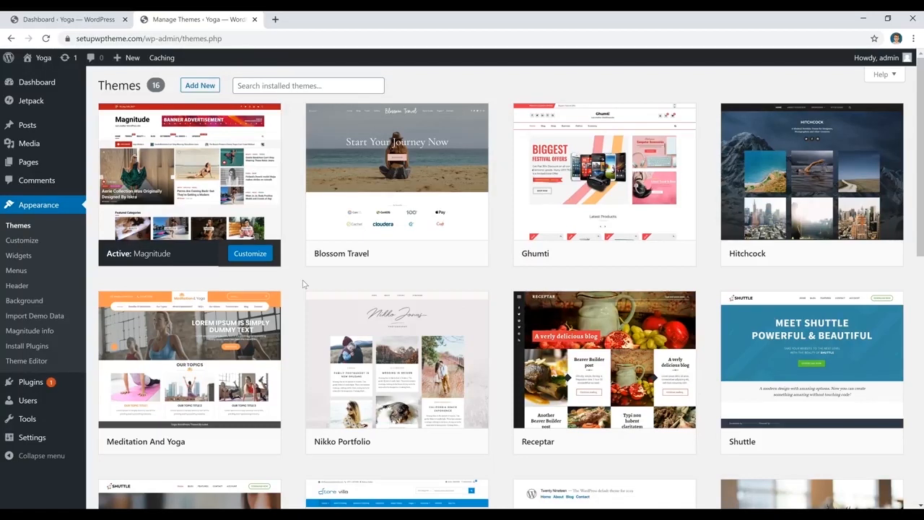
Open the page for adding themes and browse the Popular and Latest themes
{"action": "left_click", "coordinate": [209, 87]}
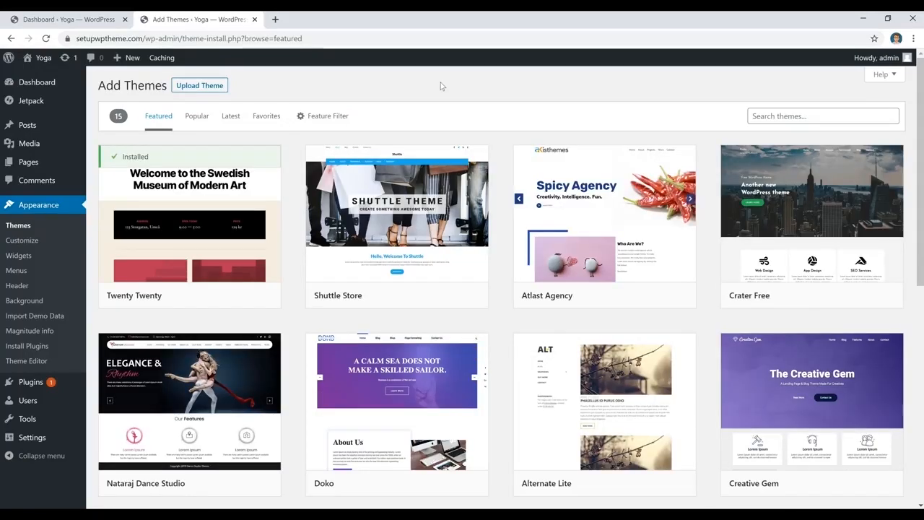
{"action": "left_click", "coordinate": [197, 117]}
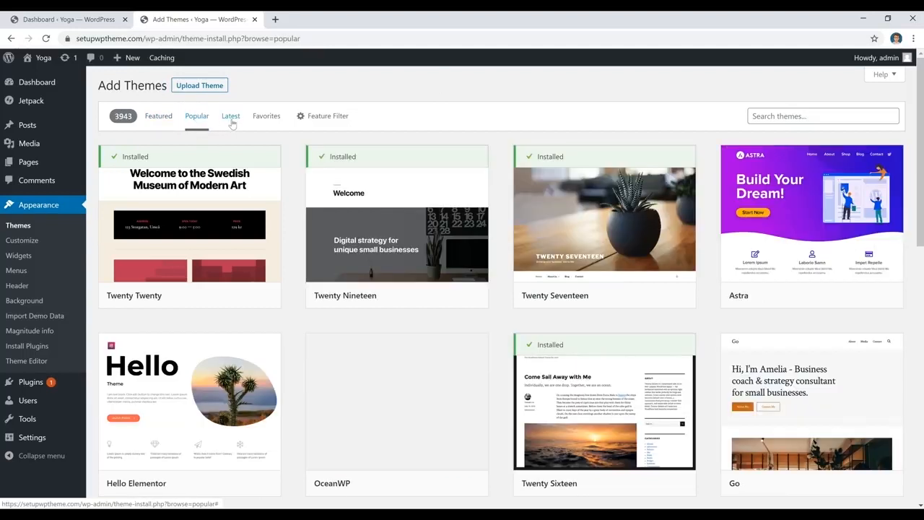
{"action": "left_click", "coordinate": [231, 119]}
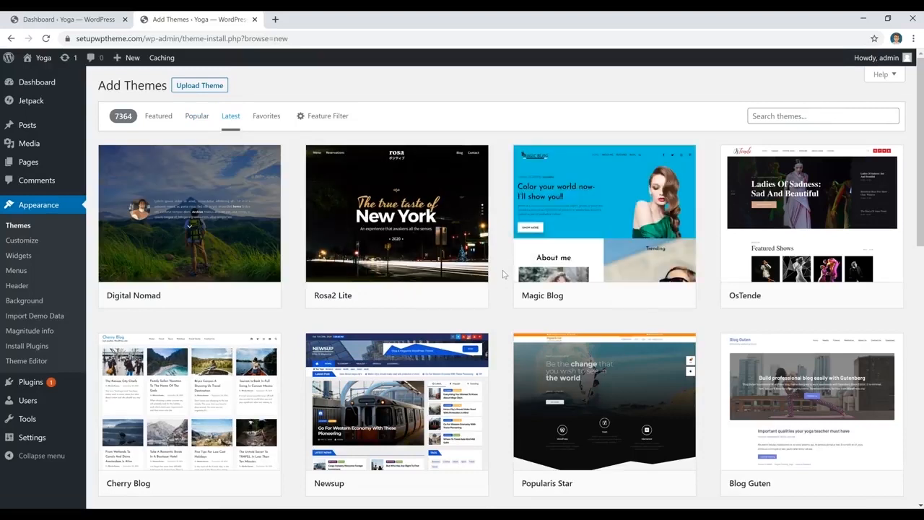
{"action": "scroll", "coordinate": [504, 272], "scroll_direction": "down", "scroll_amount": 8}
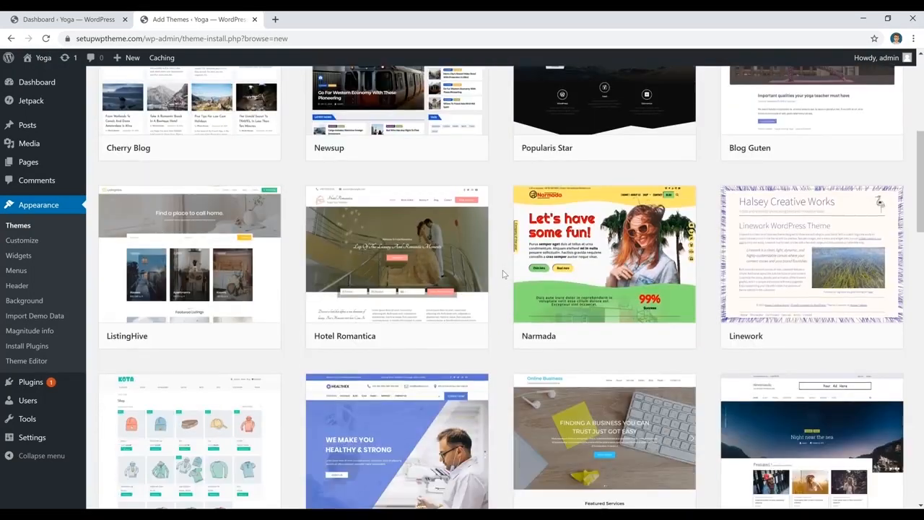
{"action": "scroll", "coordinate": [502, 269], "scroll_direction": "down", "scroll_amount": 4}
{"action": "scroll", "coordinate": [502, 270], "scroll_direction": "up", "scroll_amount": 8}
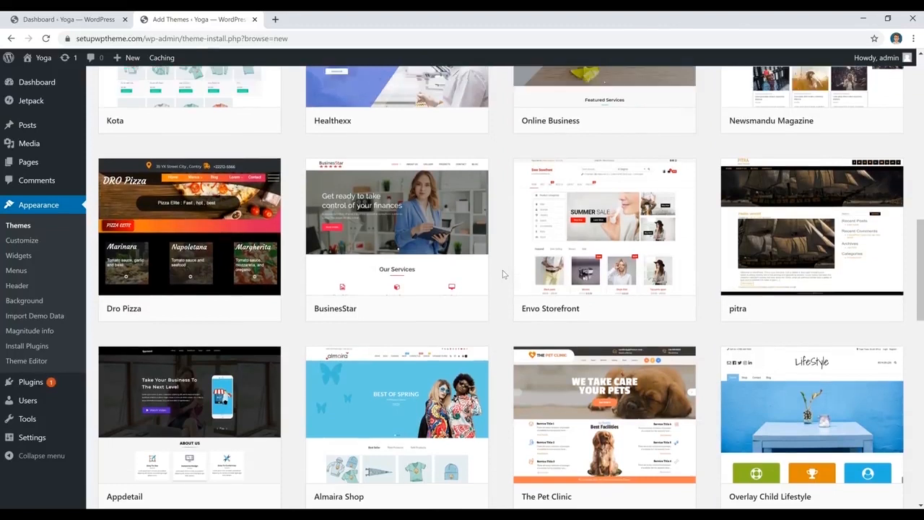
{"action": "scroll", "coordinate": [502, 270], "scroll_direction": "up", "scroll_amount": 4}
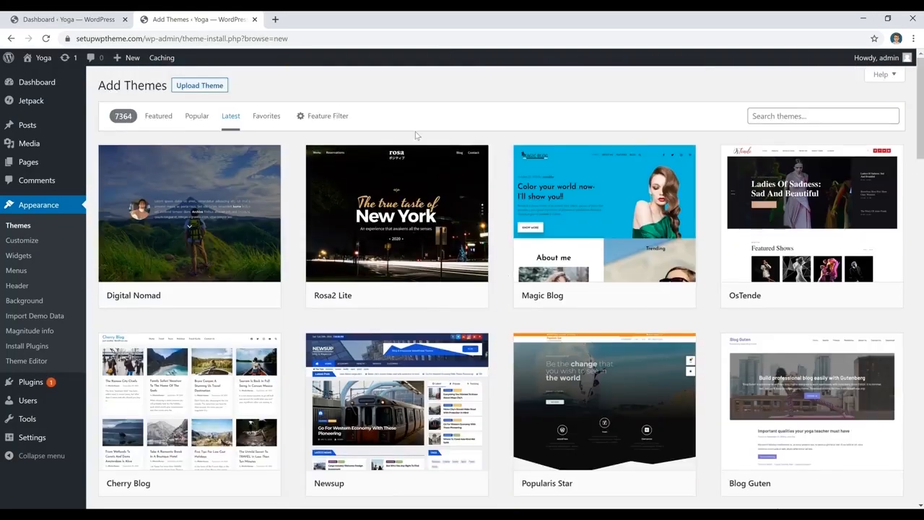
View the theme feature filters, search for the magnitude theme and activate it
{"action": "left_click", "coordinate": [321, 121]}
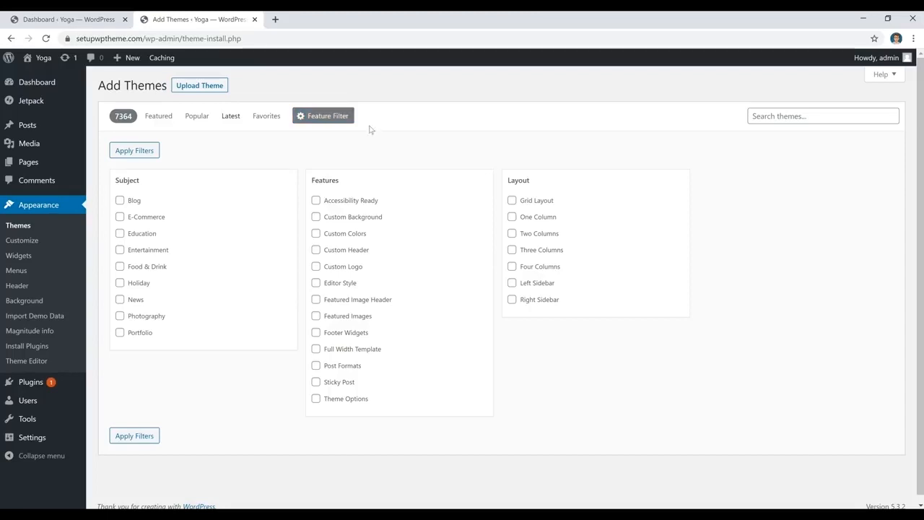
{"action": "left_click", "coordinate": [839, 116]}
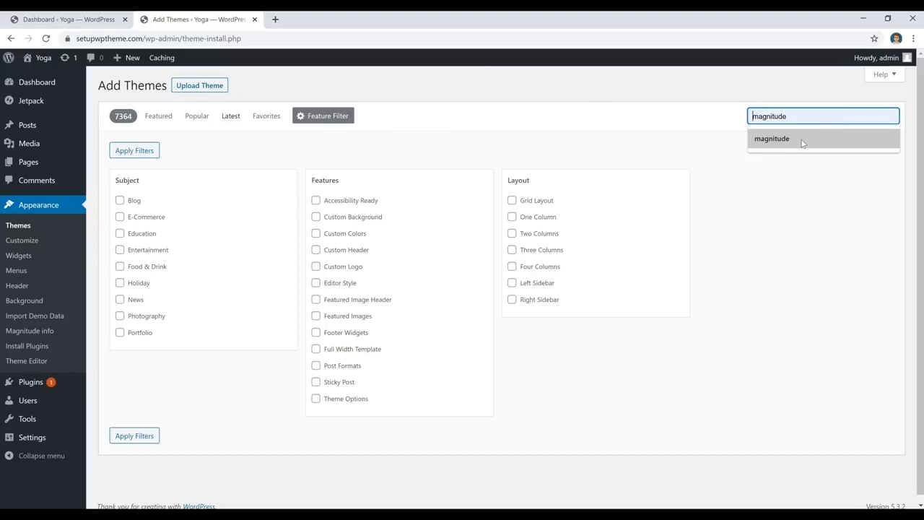
{"action": "left_click", "coordinate": [802, 141]}
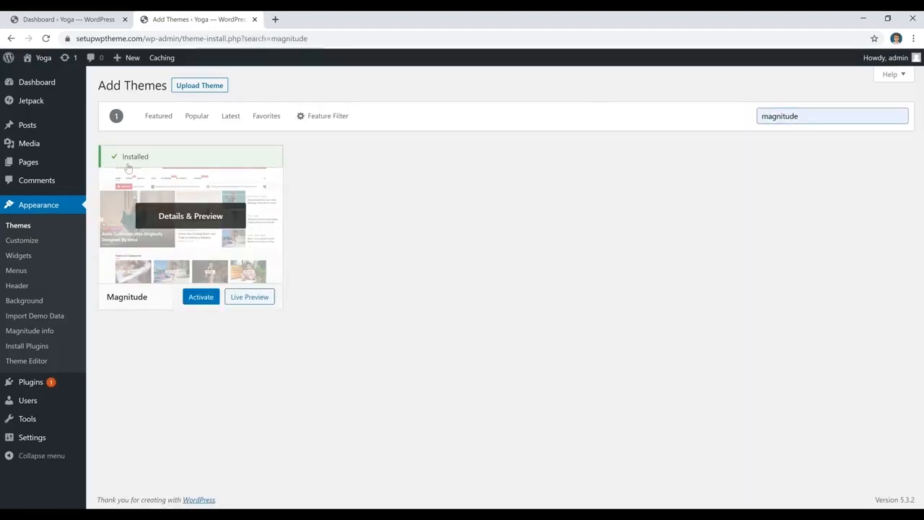
{"action": "left_click", "coordinate": [202, 300]}
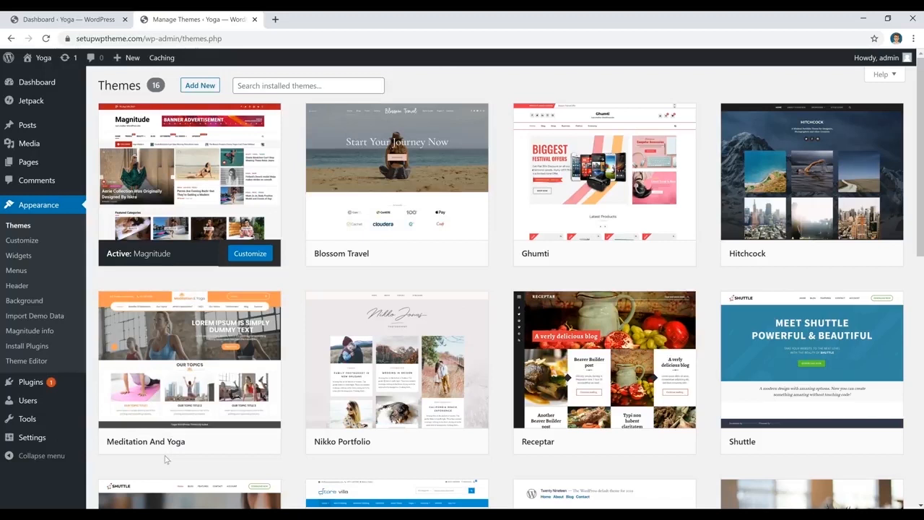
Return to the page for adding themes and look through the Popular themes
{"action": "left_click", "coordinate": [198, 86]}
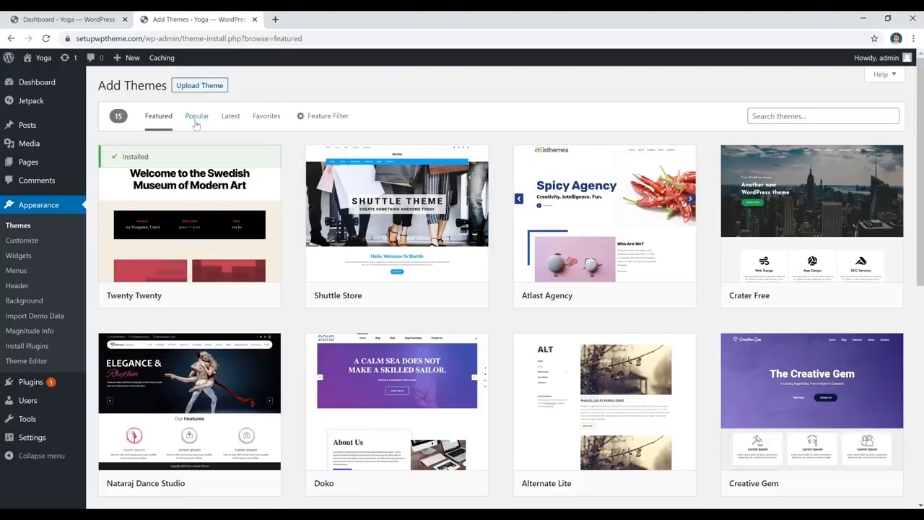
{"action": "left_click", "coordinate": [196, 124]}
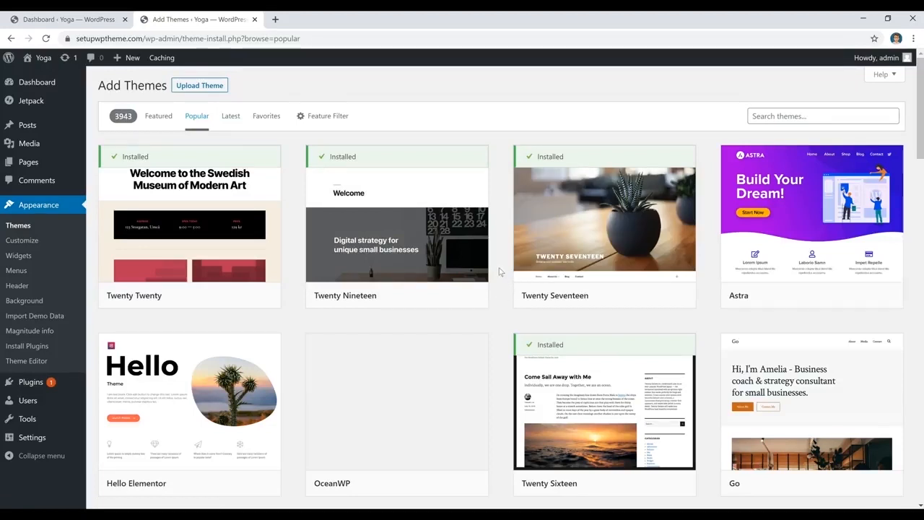
{"action": "scroll", "coordinate": [498, 271], "scroll_direction": "down", "scroll_amount": 3}
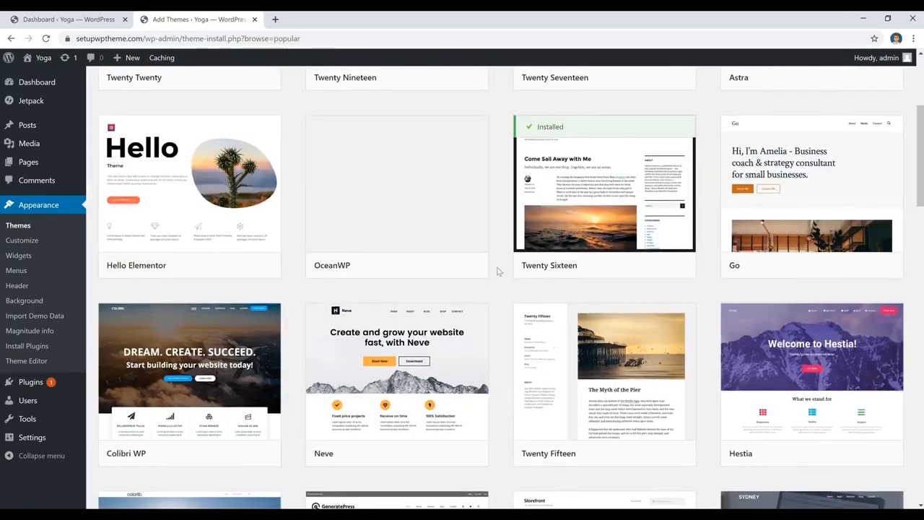
{"action": "scroll", "coordinate": [497, 268], "scroll_direction": "down", "scroll_amount": 2}
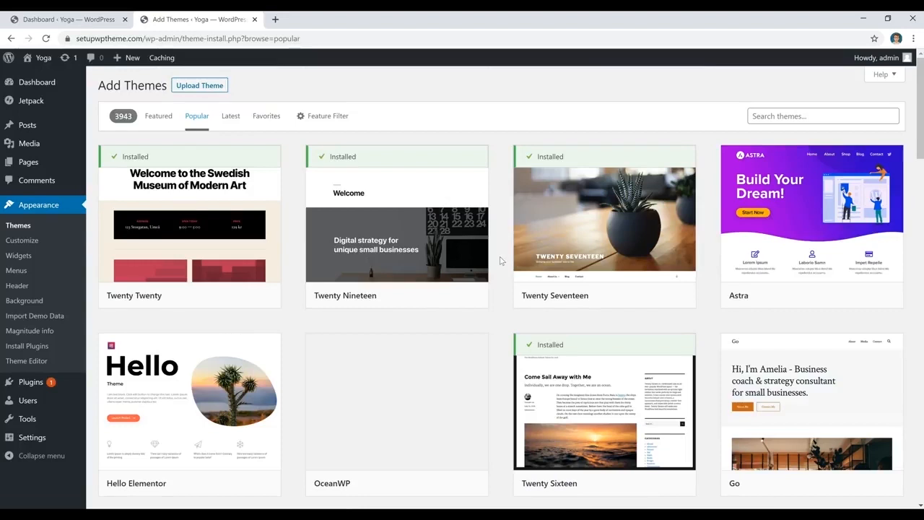
{"action": "scroll", "coordinate": [500, 261], "scroll_direction": "down", "scroll_amount": 5}
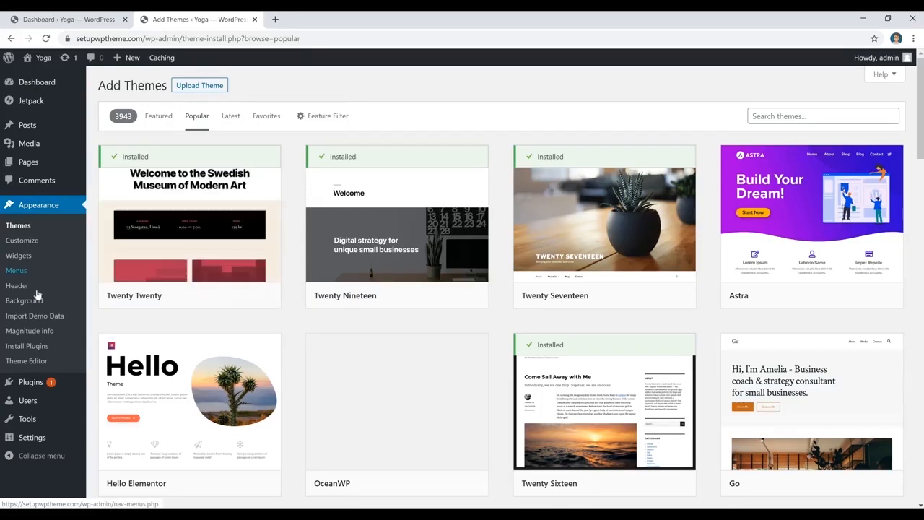
Open the General Settings and review the site title, tagline, and date and time formats
{"action": "mouse_move", "coordinate": [33, 438]}
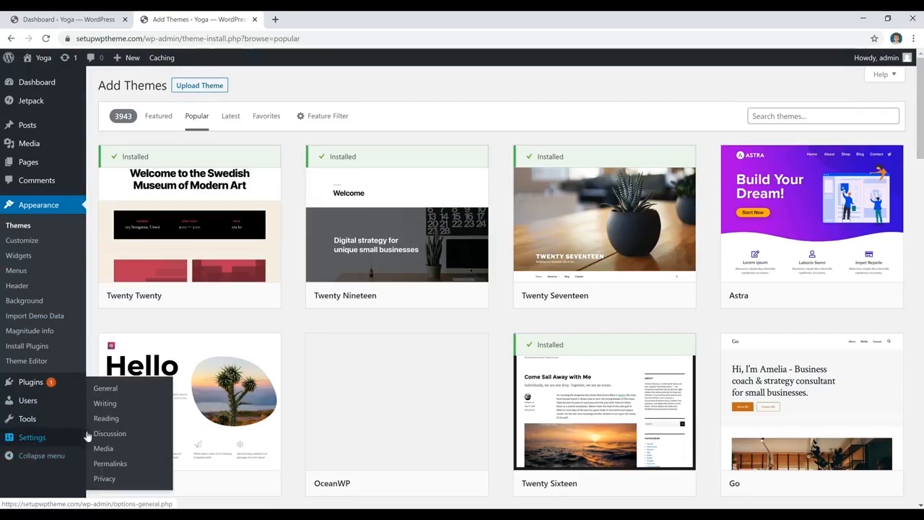
{"action": "left_click", "coordinate": [105, 389]}
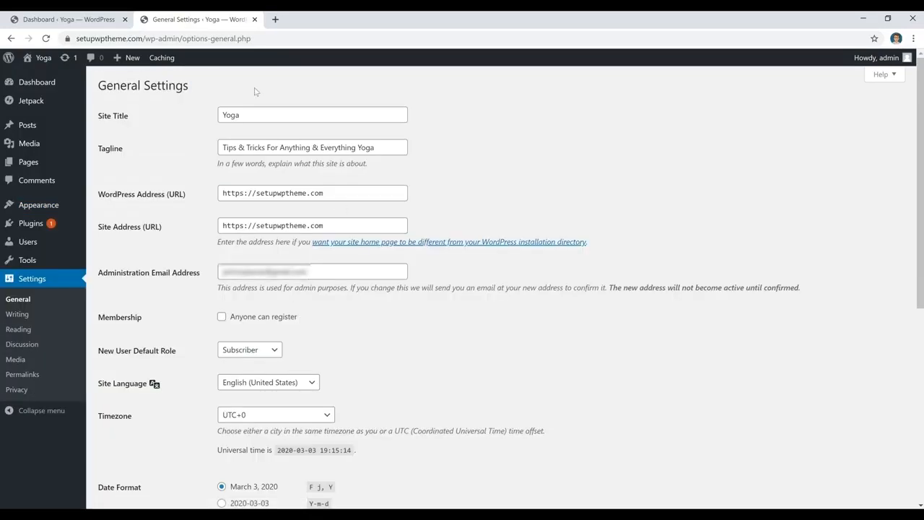
{"action": "left_click", "coordinate": [282, 116]}
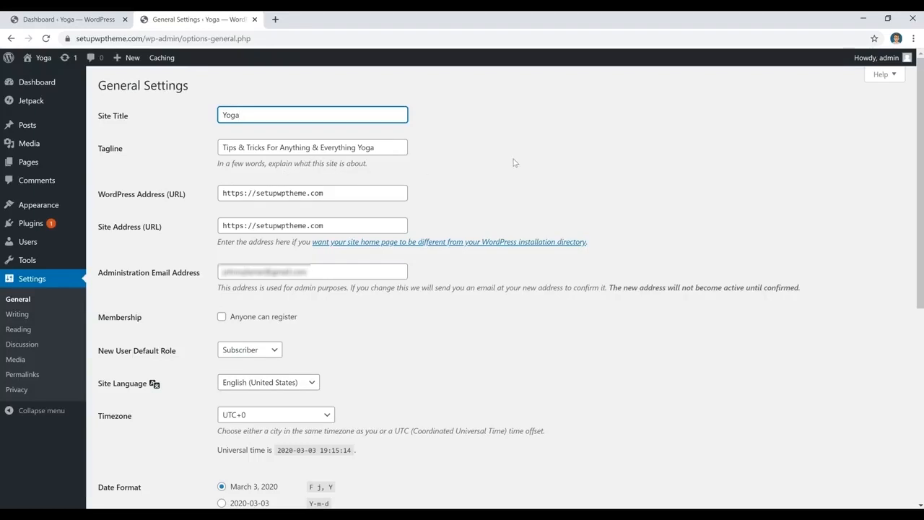
{"action": "scroll", "coordinate": [514, 155], "scroll_direction": "down", "scroll_amount": 5}
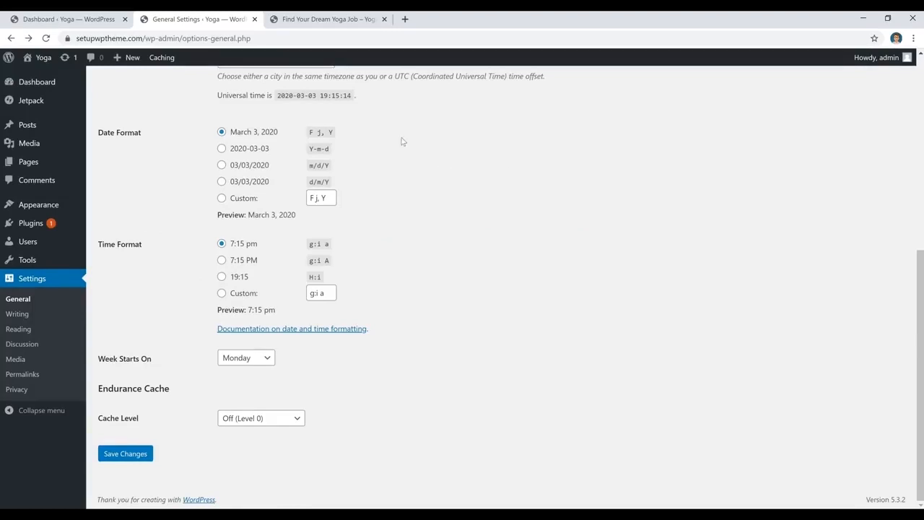
Set the permalink structure to Post name, save it, and check the URL of the Find Your Dream Yoga Job post
{"action": "left_click", "coordinate": [336, 17]}
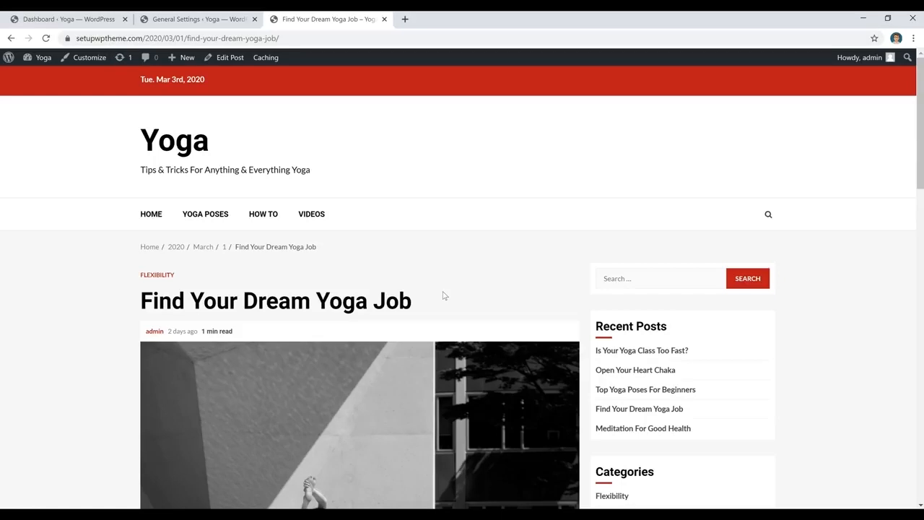
{"action": "left_click", "coordinate": [225, 22]}
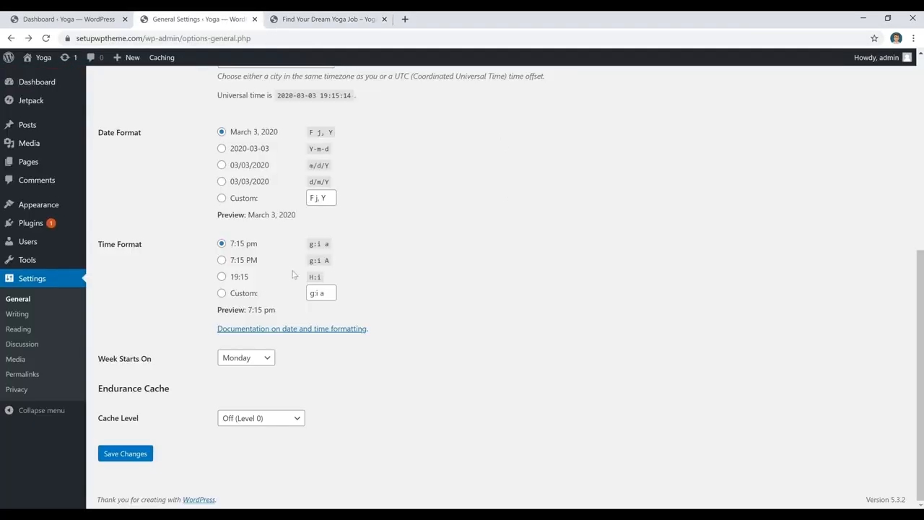
{"action": "left_click", "coordinate": [23, 374]}
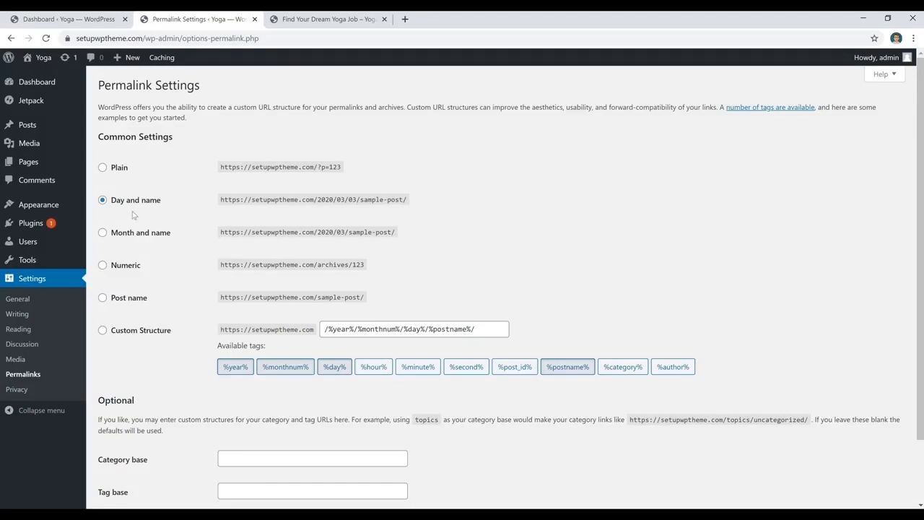
{"action": "left_click", "coordinate": [102, 298]}
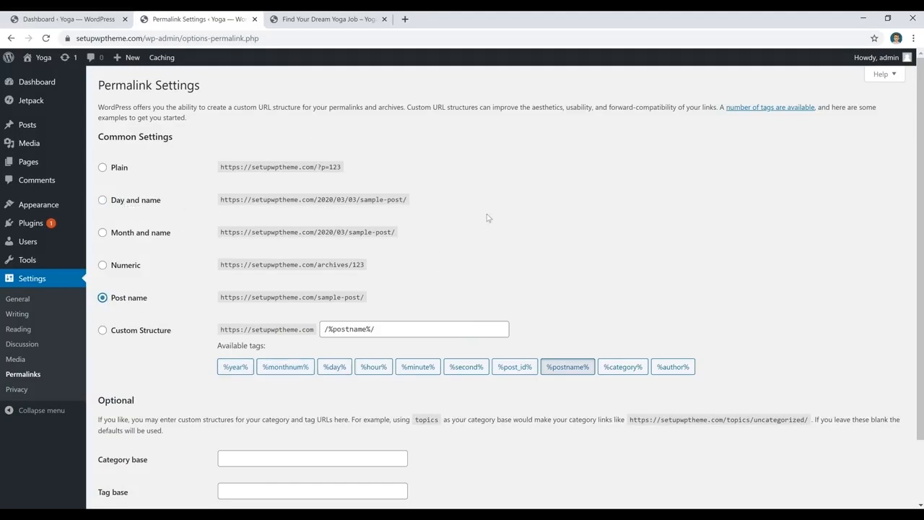
{"action": "scroll", "coordinate": [465, 231], "scroll_direction": "down", "scroll_amount": 1}
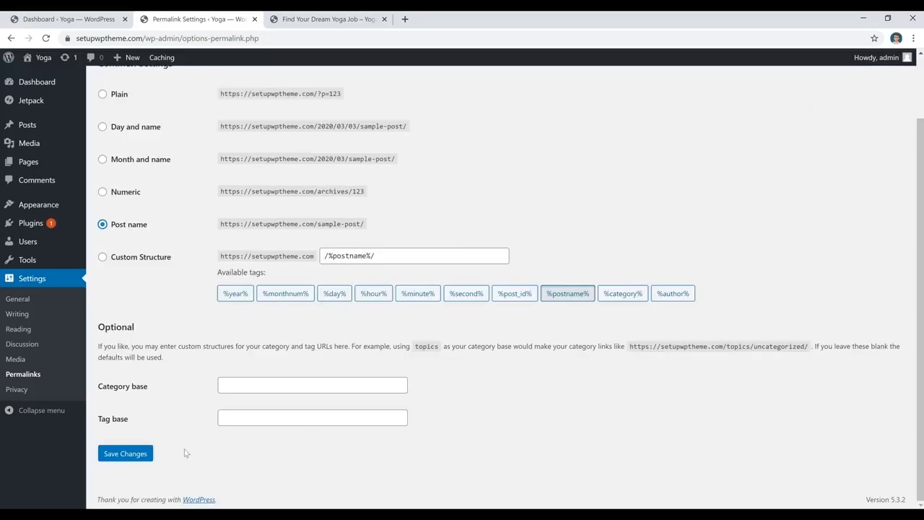
{"action": "left_click", "coordinate": [130, 456]}
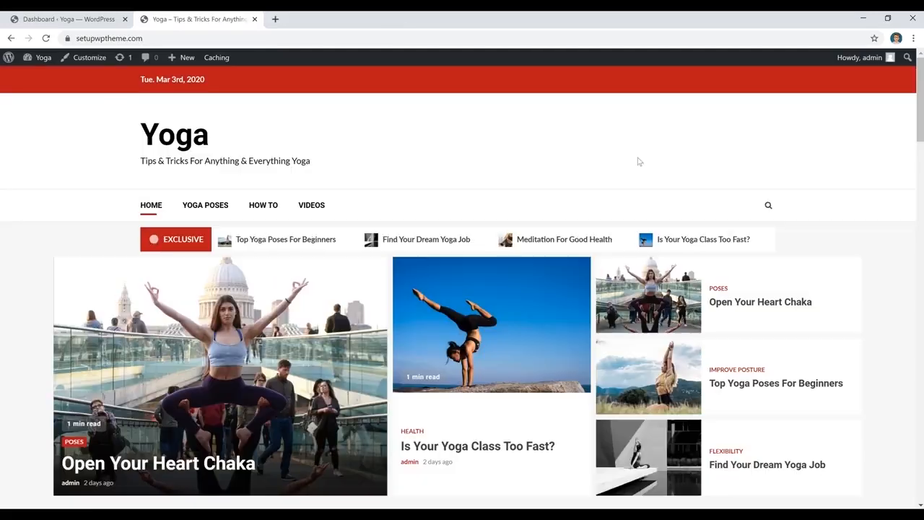
{"action": "left_click", "coordinate": [663, 477]}
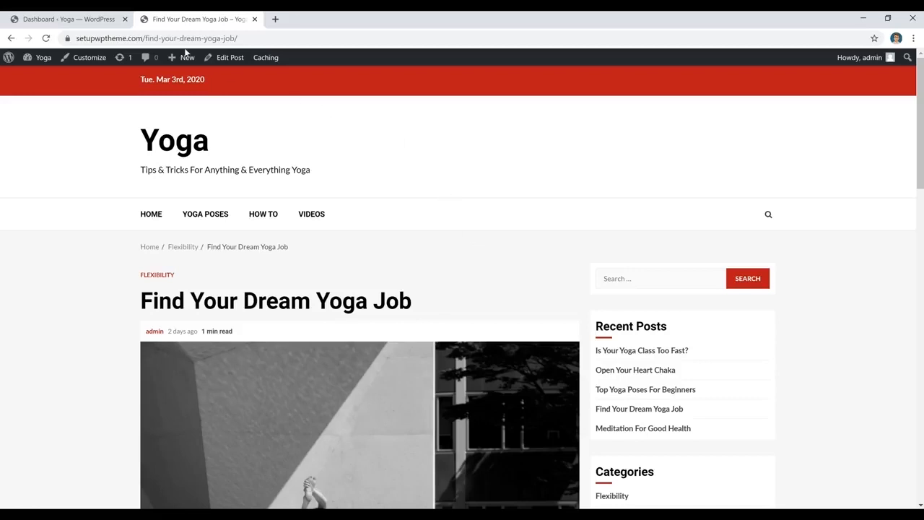
Open the Top Yoga Poses For Beginners post for editing and open a blank new post in a separate tab
{"action": "left_click", "coordinate": [94, 20]}
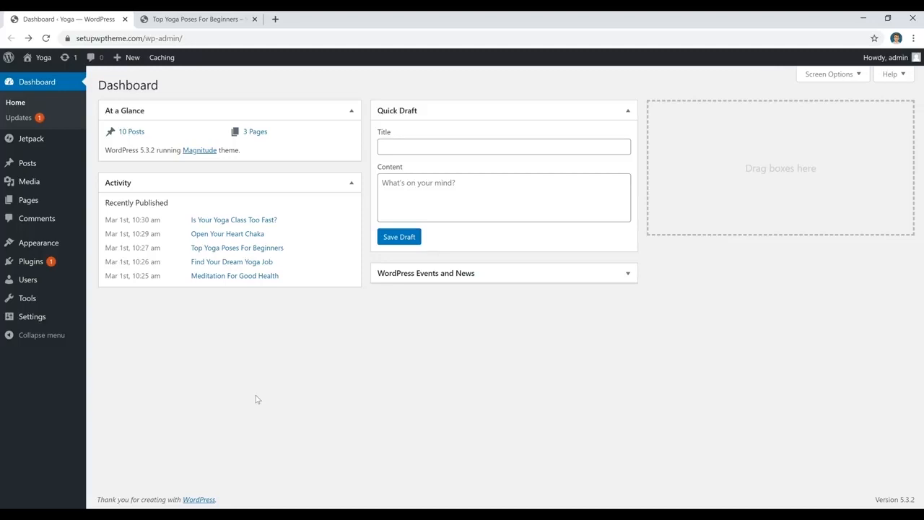
{"action": "left_click", "coordinate": [25, 165]}
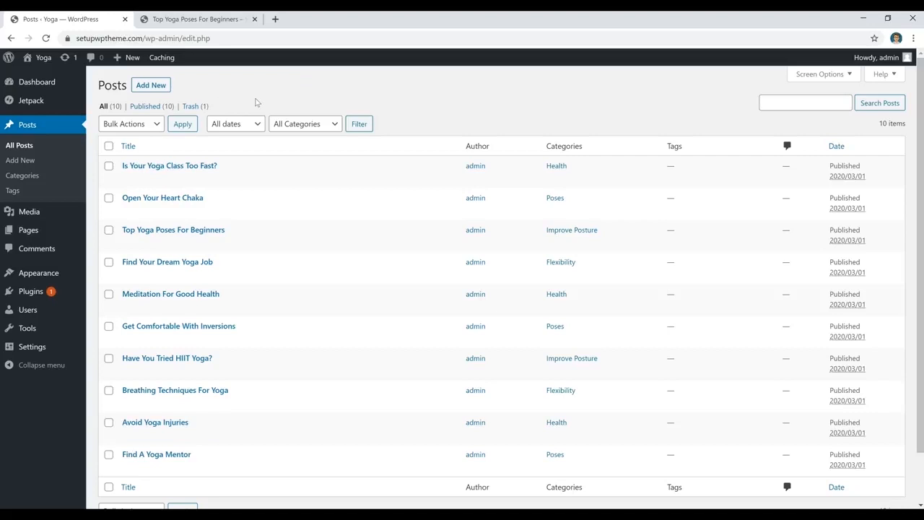
{"action": "left_click", "coordinate": [200, 230]}
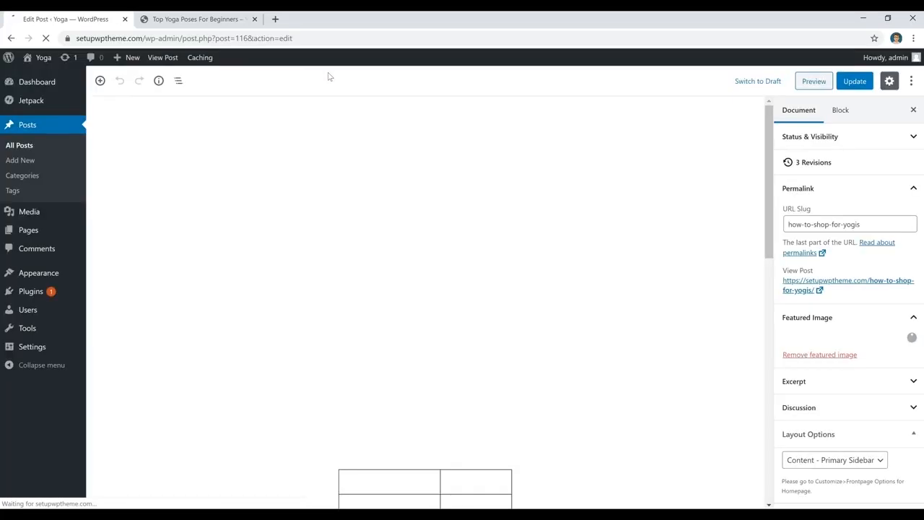
{"action": "left_click", "coordinate": [367, 160]}
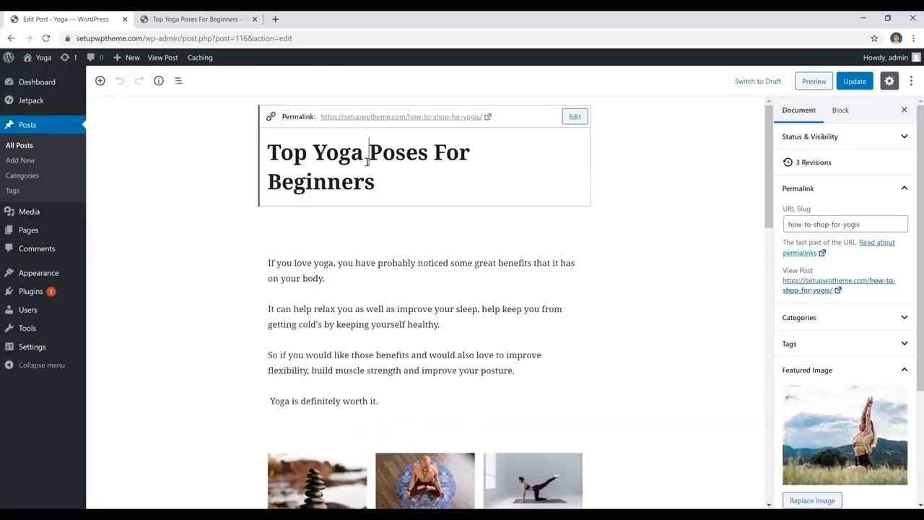
{"action": "middle_click", "coordinate": [20, 160]}
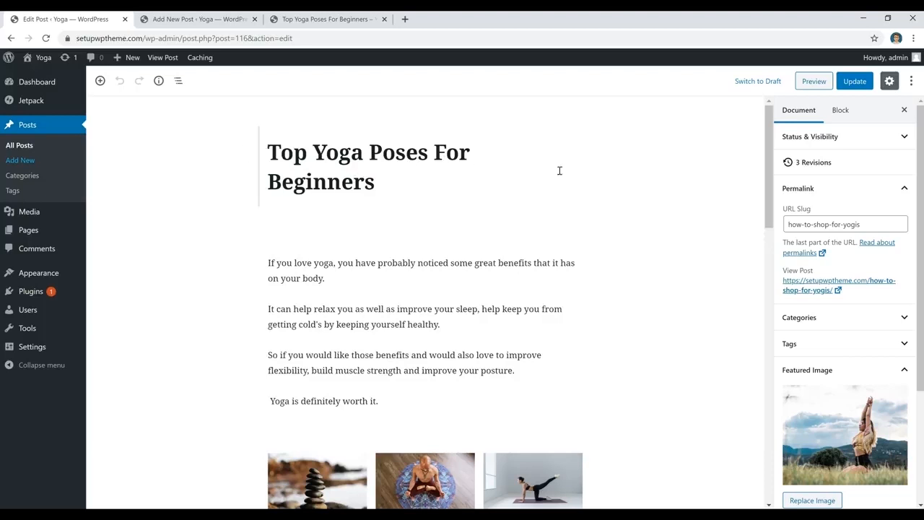
Look through the post's text, gallery, table, cover, button and YouTube blocks
{"action": "scroll", "coordinate": [642, 194], "scroll_direction": "down", "scroll_amount": 3}
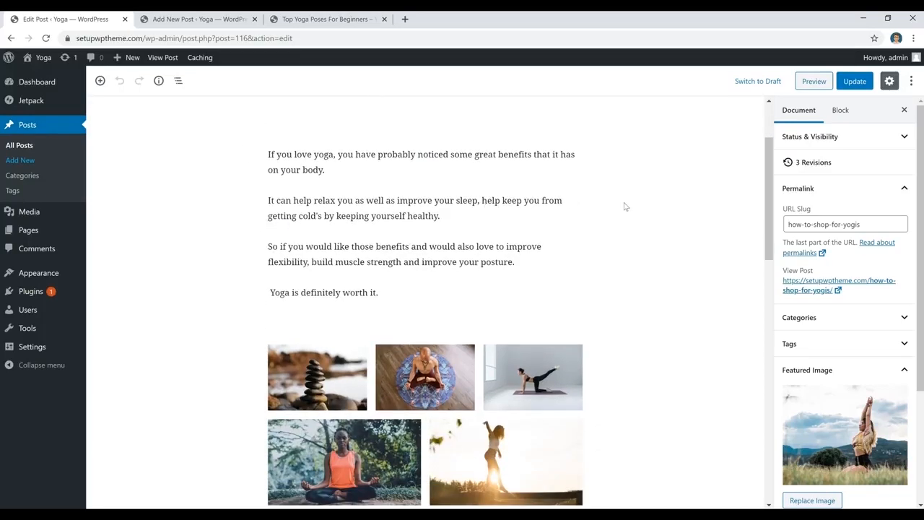
{"action": "scroll", "coordinate": [625, 206], "scroll_direction": "down", "scroll_amount": 4}
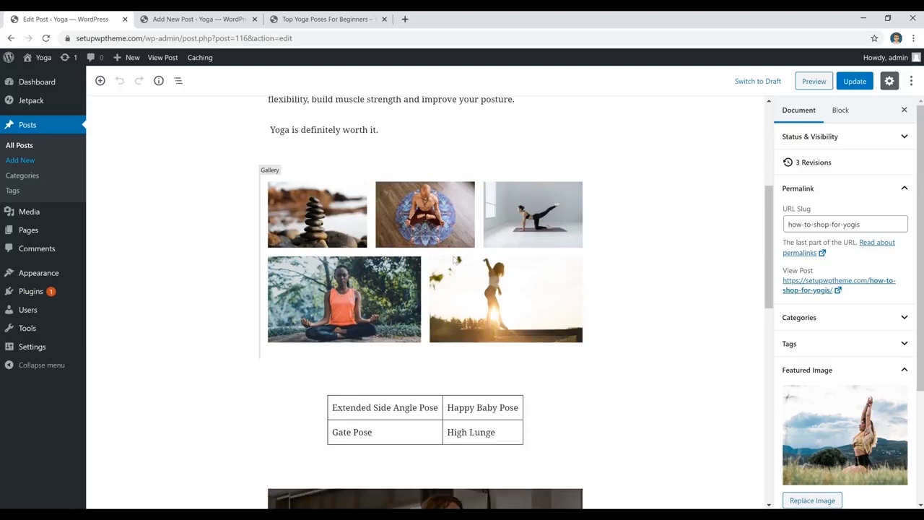
{"action": "scroll", "coordinate": [427, 265], "scroll_direction": "down", "scroll_amount": 3}
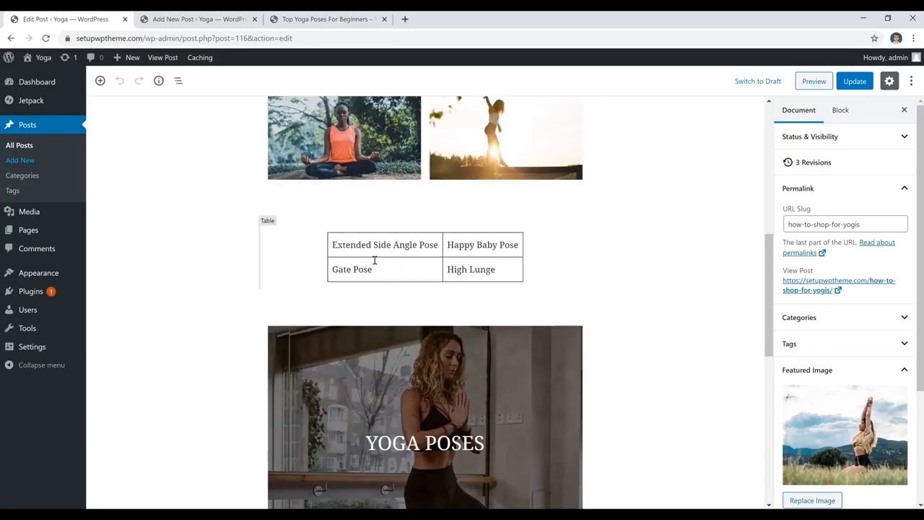
{"action": "scroll", "coordinate": [465, 267], "scroll_direction": "down", "scroll_amount": 3}
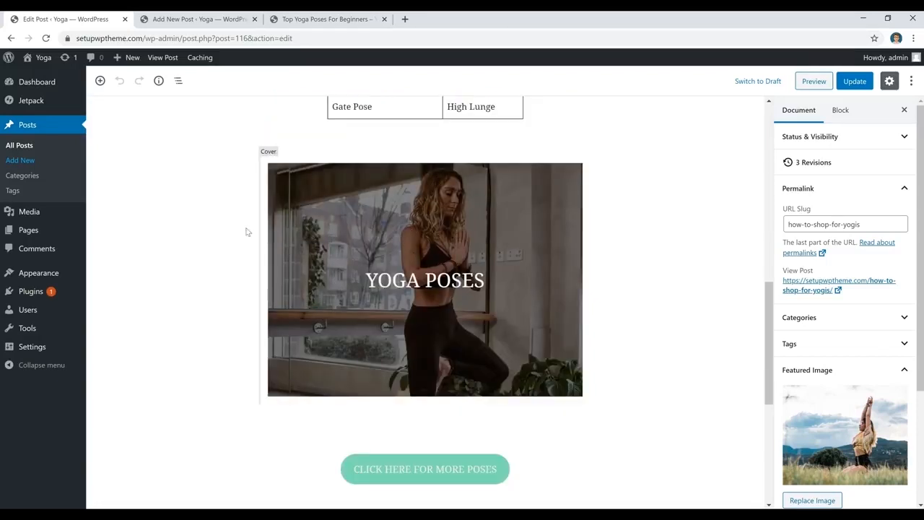
{"action": "scroll", "coordinate": [204, 249], "scroll_direction": "down", "scroll_amount": 1}
{"action": "scroll", "coordinate": [216, 249], "scroll_direction": "down", "scroll_amount": 5}
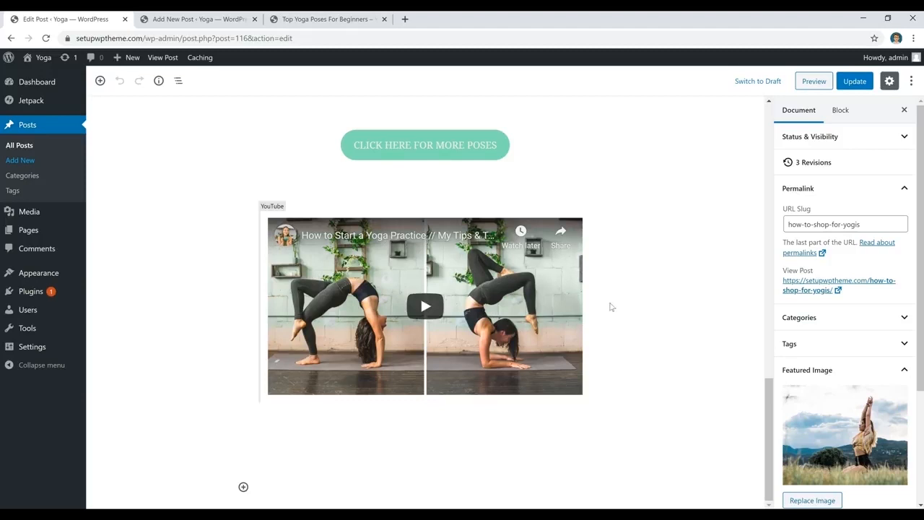
View the blank new post, and return to the beginning of the Top Yoga Poses For Beginners post
{"action": "left_click", "coordinate": [209, 20]}
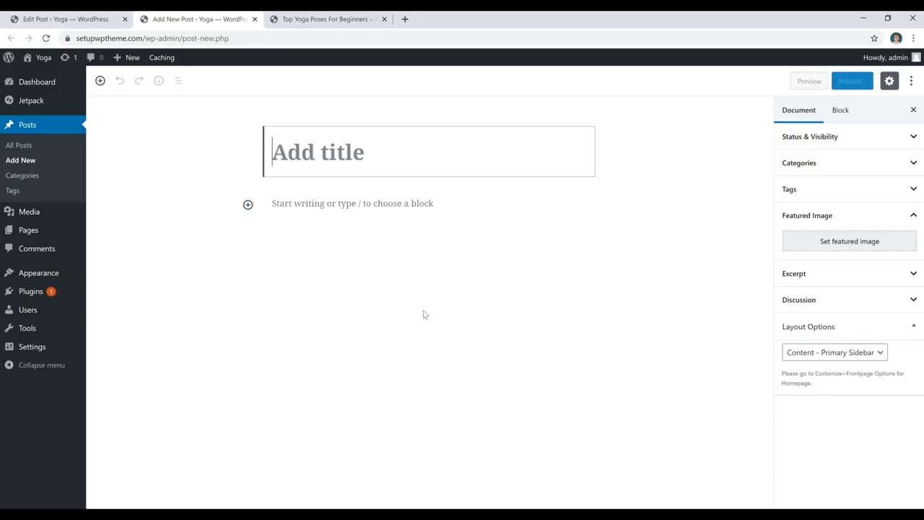
{"action": "left_click", "coordinate": [186, 132]}
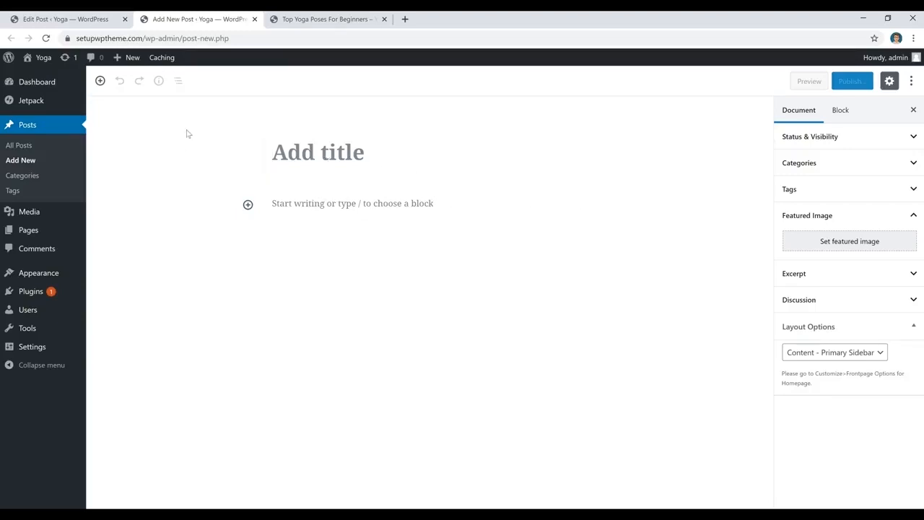
{"action": "left_click", "coordinate": [94, 27]}
{"action": "scroll", "coordinate": [693, 288], "scroll_direction": "up", "scroll_amount": 8}
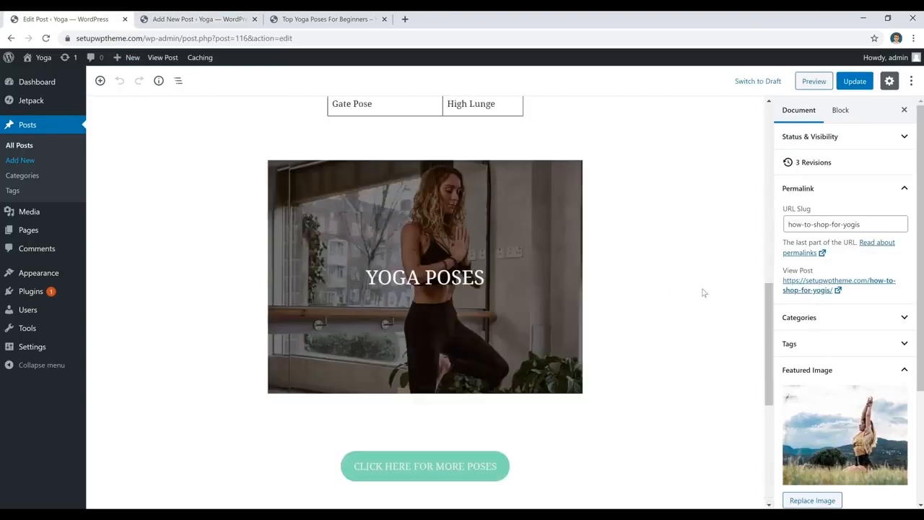
{"action": "scroll", "coordinate": [697, 292], "scroll_direction": "up", "scroll_amount": 5}
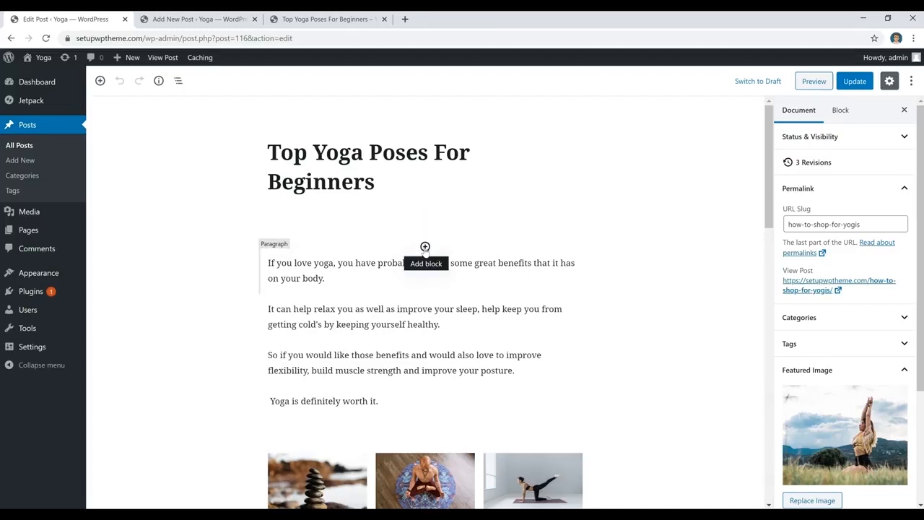
Add a paragraph block above the post's first paragraph with the text "gdfhdhdhdf"
{"action": "left_click", "coordinate": [425, 247]}
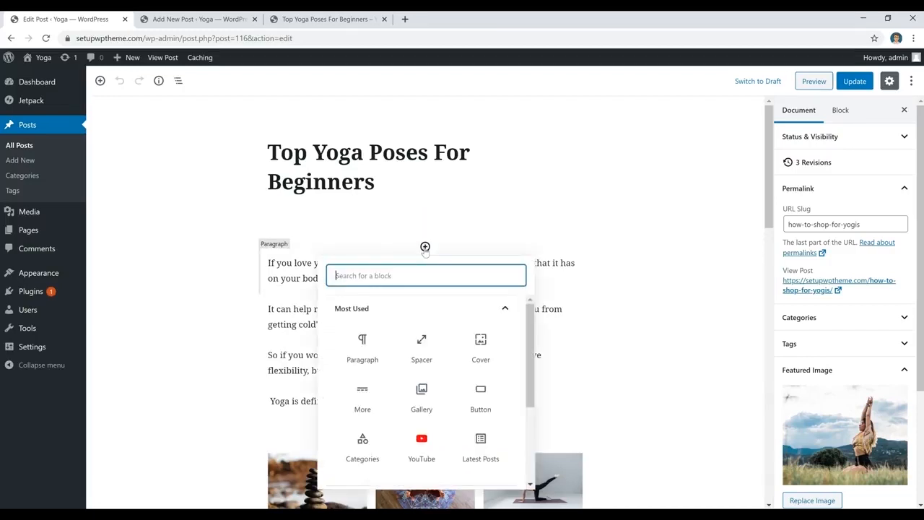
{"action": "left_click", "coordinate": [364, 350]}
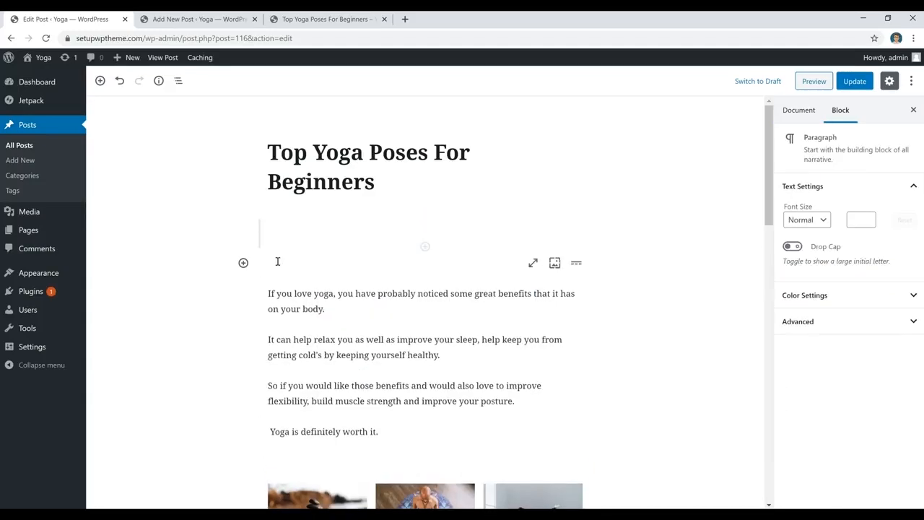
{"action": "scroll", "coordinate": [298, 269], "scroll_direction": "down", "scroll_amount": 1}
{"action": "type", "text": "gdfhdhdhdf"}
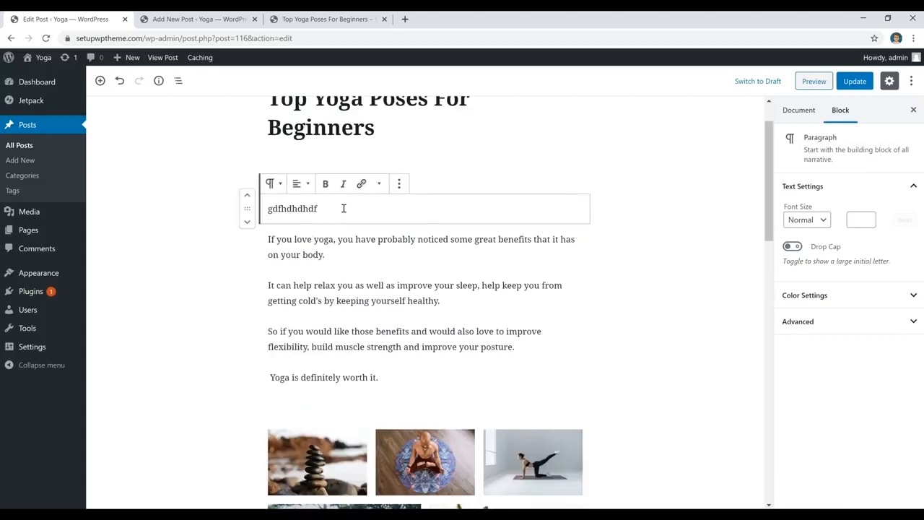
Clear the "gdfhdhdhdf" text and remove its paragraph block from the post
{"action": "left_click_drag", "start_coordinate": [343, 208], "coordinate": [174, 221]}
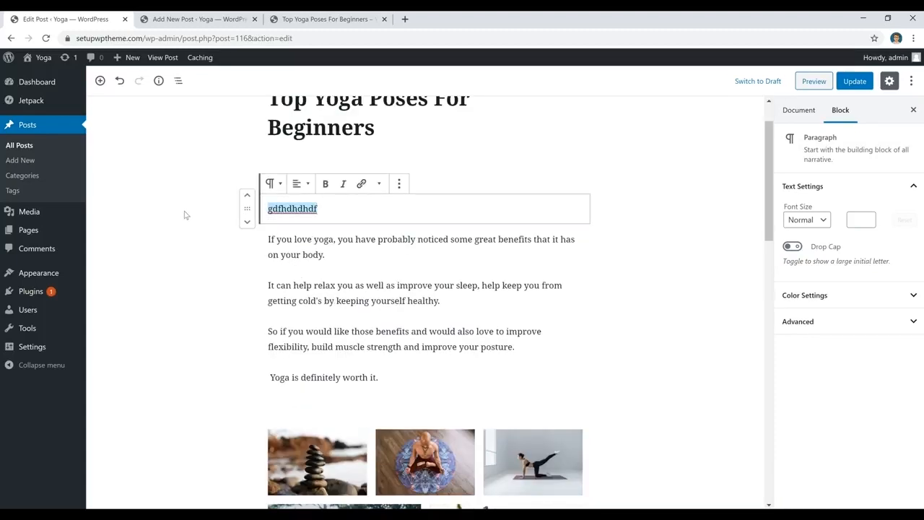
{"action": "key", "text": "BackSpace"}
{"action": "left_click", "coordinate": [344, 247]}
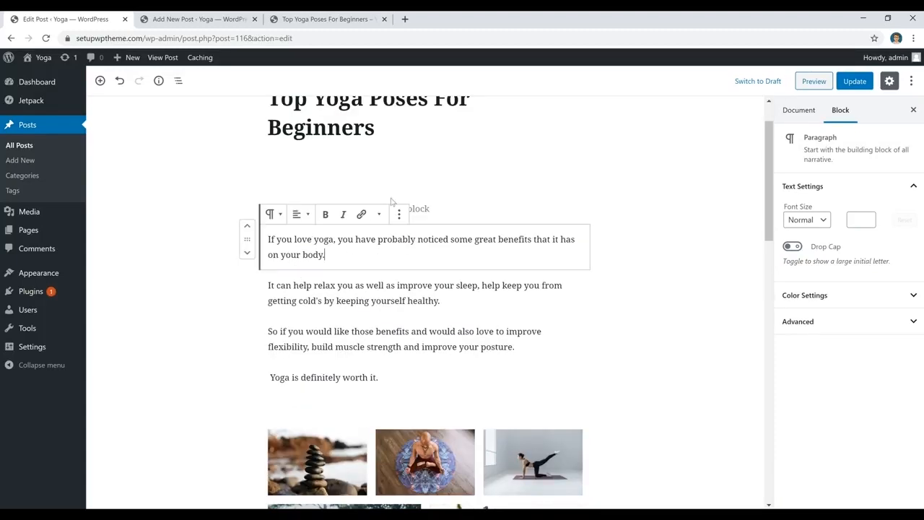
{"action": "left_click", "coordinate": [431, 213]}
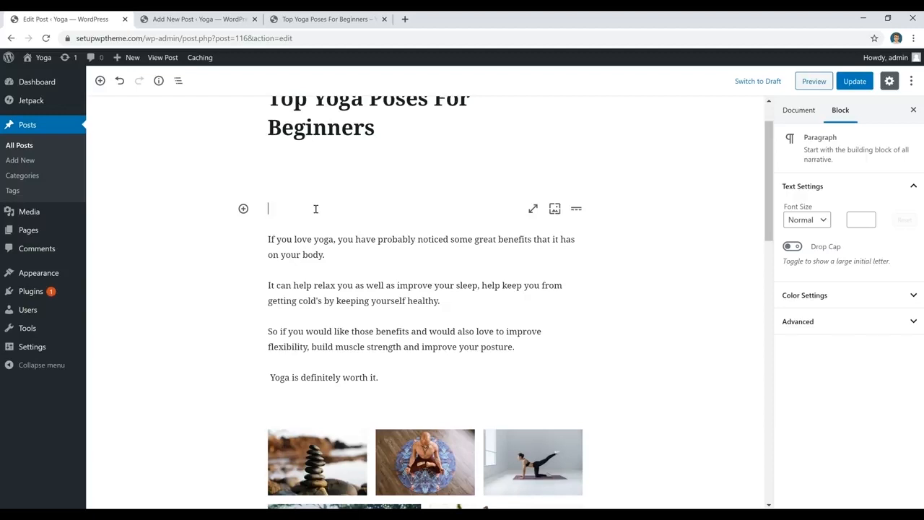
{"action": "key", "text": "BackSpace"}
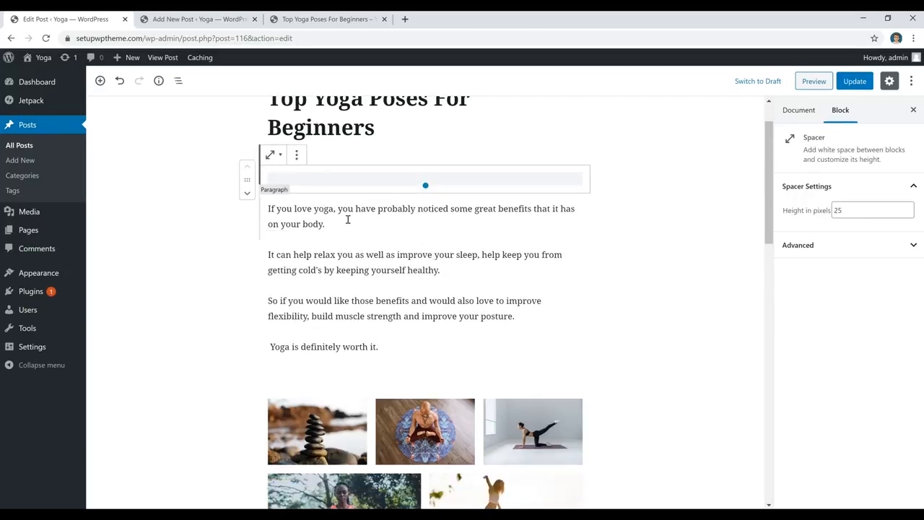
Apply bold to "If you love yoga" in the first paragraph and remove it again
{"action": "left_click", "coordinate": [347, 219]}
{"action": "left_click_drag", "start_coordinate": [334, 209], "coordinate": [249, 208]}
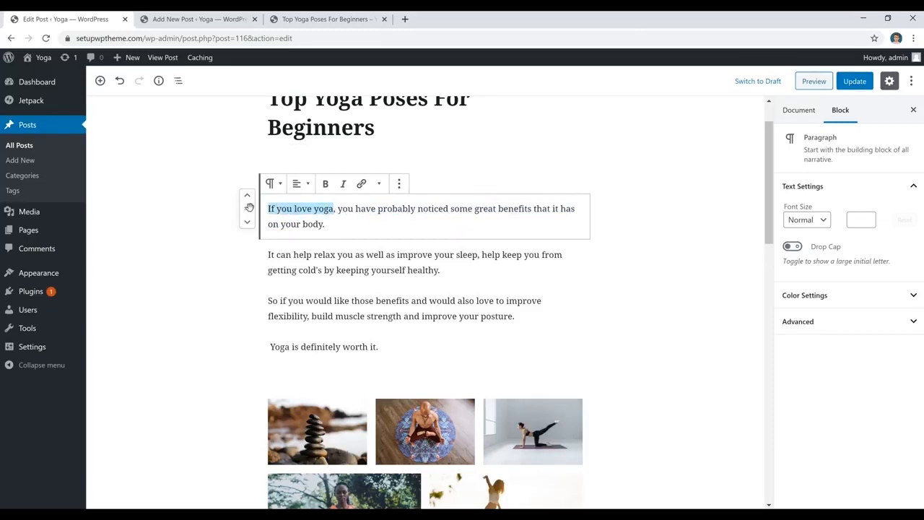
{"action": "left_click", "coordinate": [326, 185]}
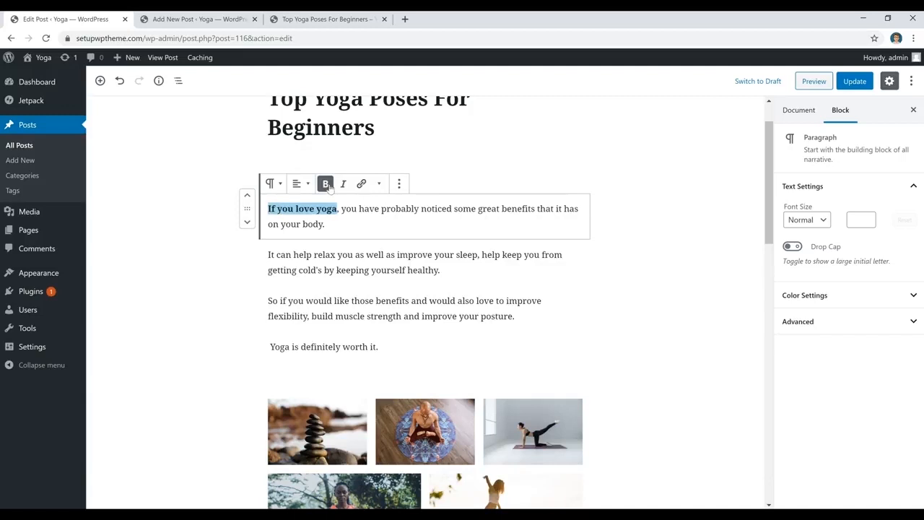
{"action": "left_click", "coordinate": [326, 184]}
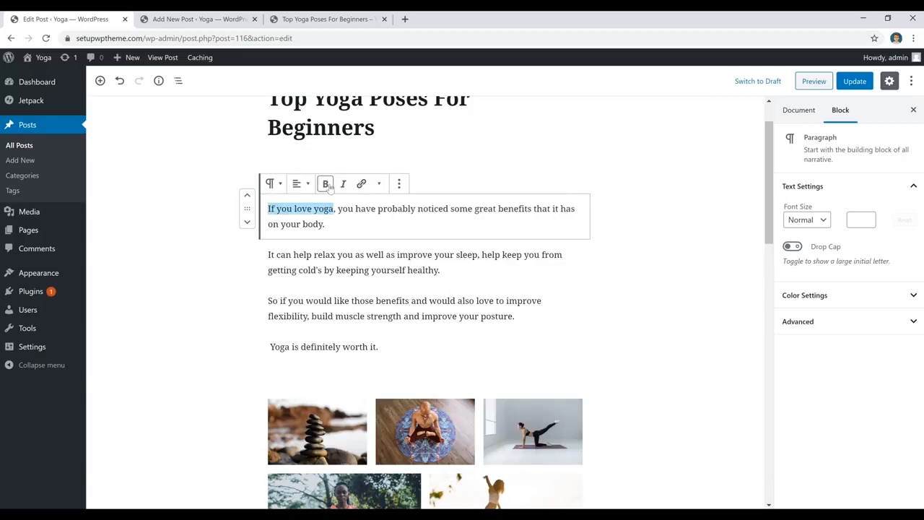
Center the whole first paragraph's text and return it to left alignment
{"action": "triple_click", "coordinate": [343, 228]}
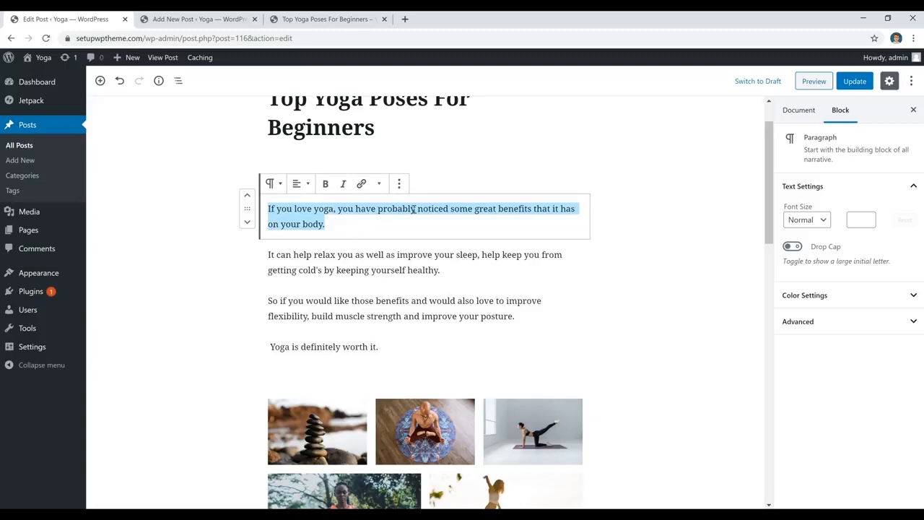
{"action": "left_click", "coordinate": [301, 183]}
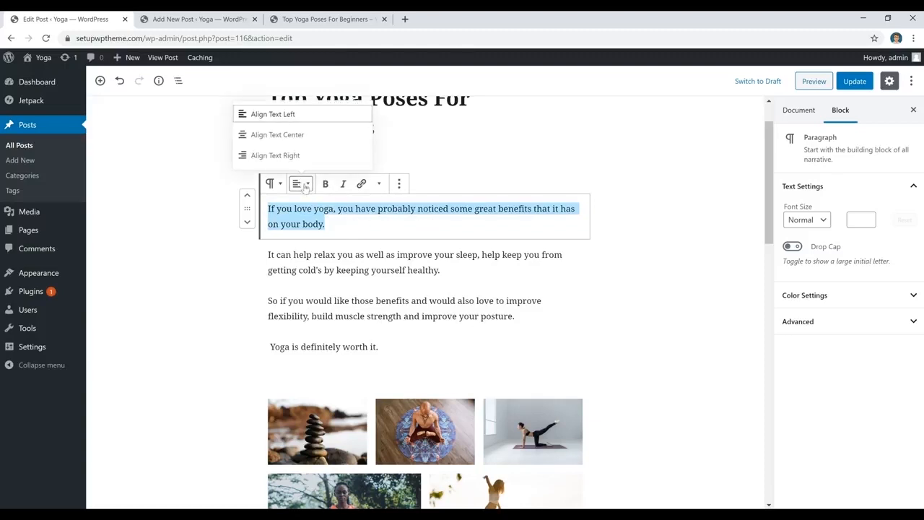
{"action": "left_click", "coordinate": [299, 136]}
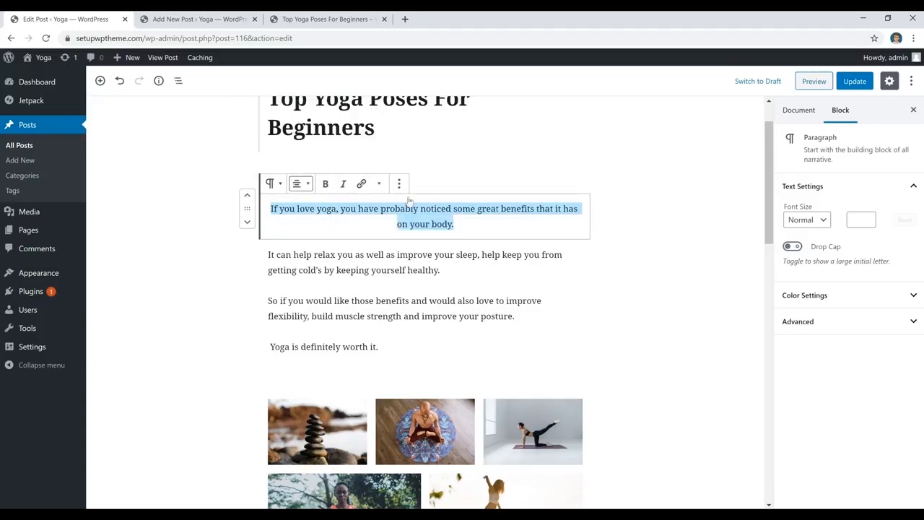
{"action": "left_click", "coordinate": [301, 183]}
{"action": "left_click", "coordinate": [293, 115]}
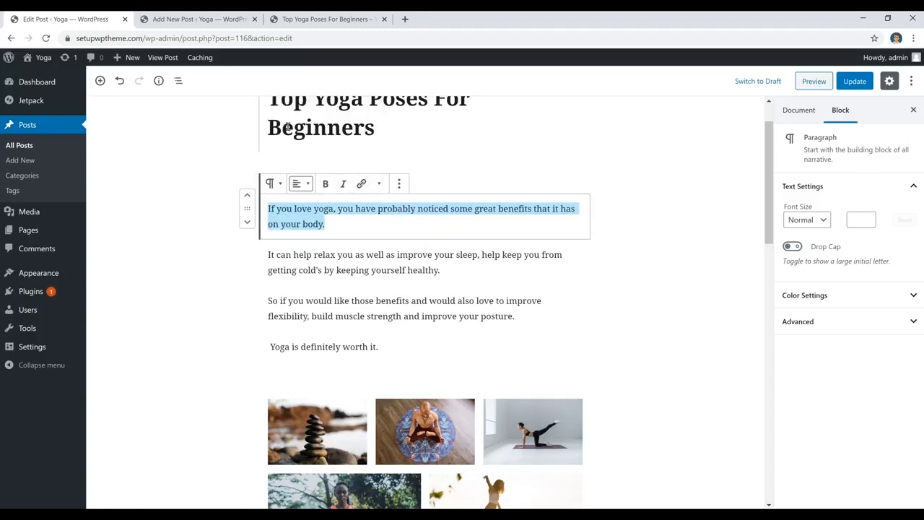
Start a link on "love yoga" in the first paragraph and copy the address of the published Top Yoga Poses For Beginners page
{"action": "left_click", "coordinate": [370, 226]}
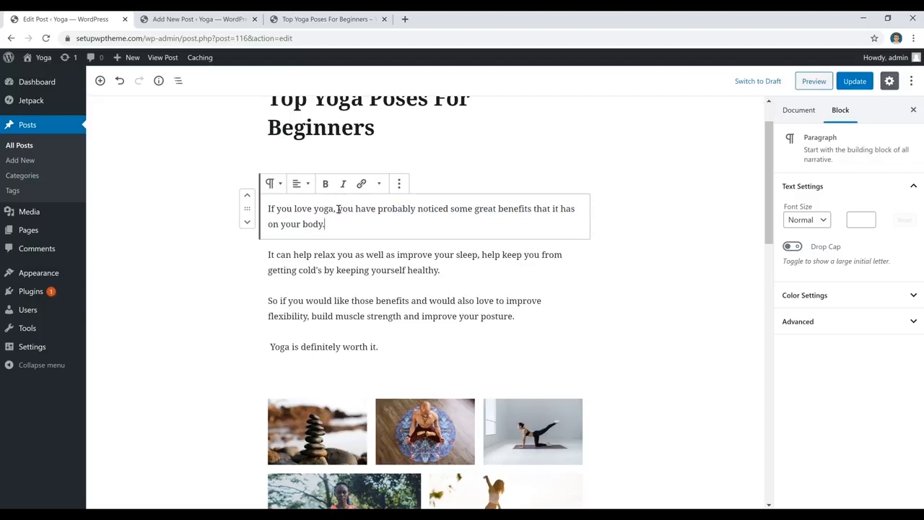
{"action": "left_click_drag", "start_coordinate": [333, 209], "coordinate": [294, 210]}
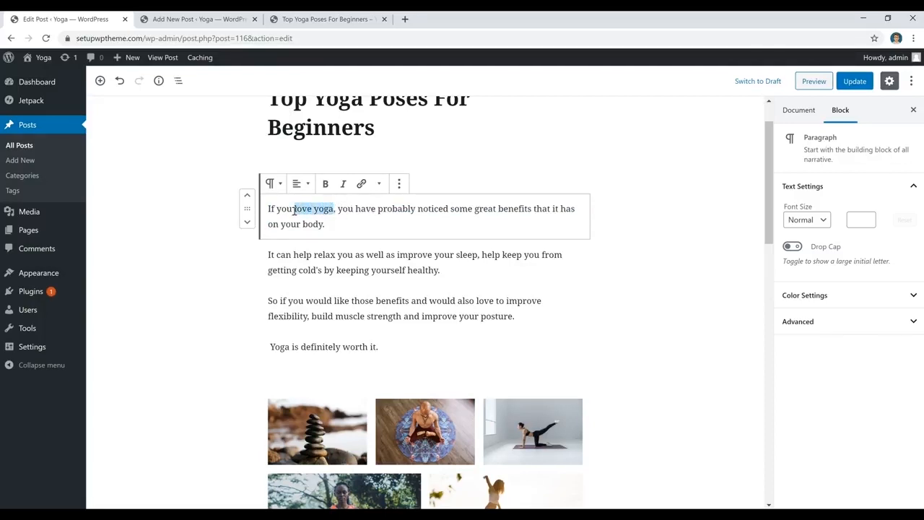
{"action": "left_click", "coordinate": [361, 185]}
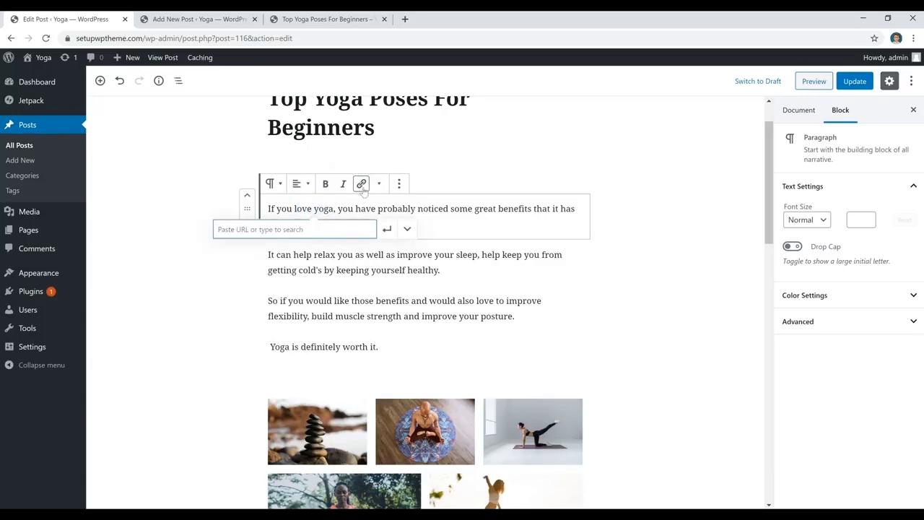
{"action": "left_click", "coordinate": [326, 20]}
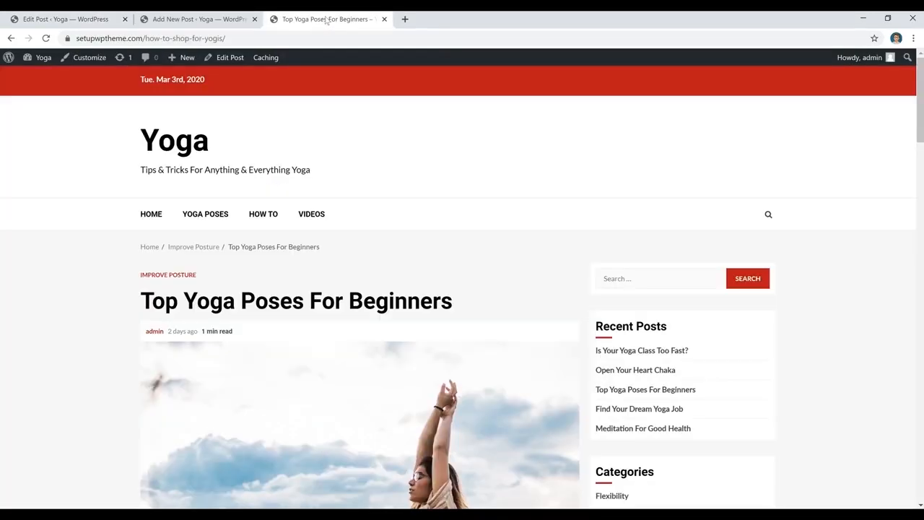
{"action": "left_click", "coordinate": [211, 39]}
{"action": "right_click", "coordinate": [210, 41]}
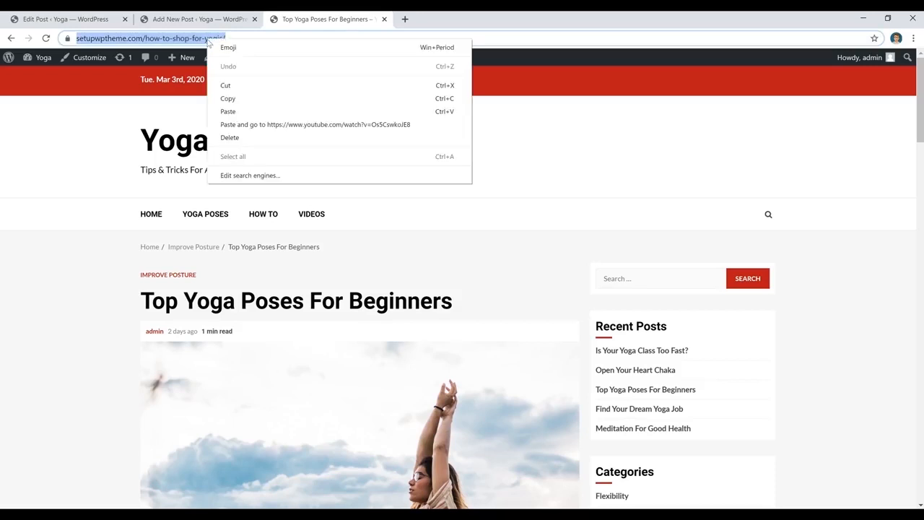
{"action": "left_click", "coordinate": [229, 99]}
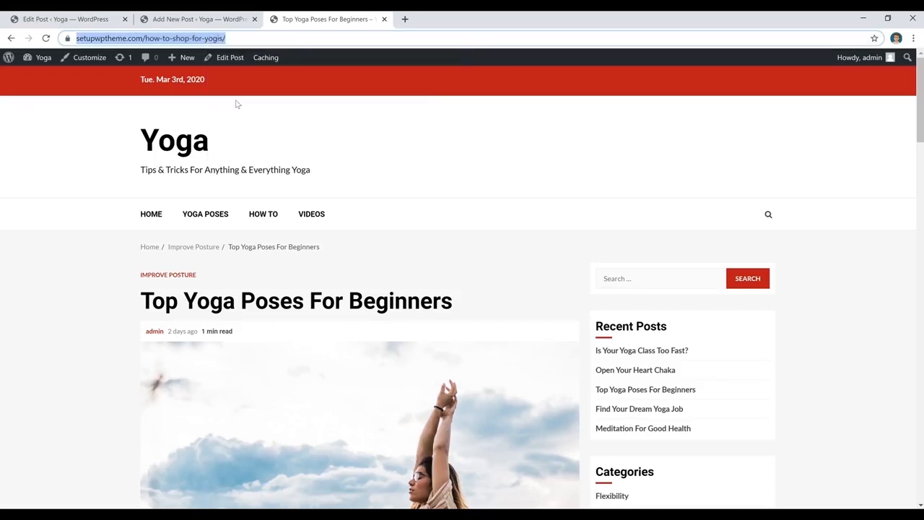
{"action": "left_click", "coordinate": [181, 20]}
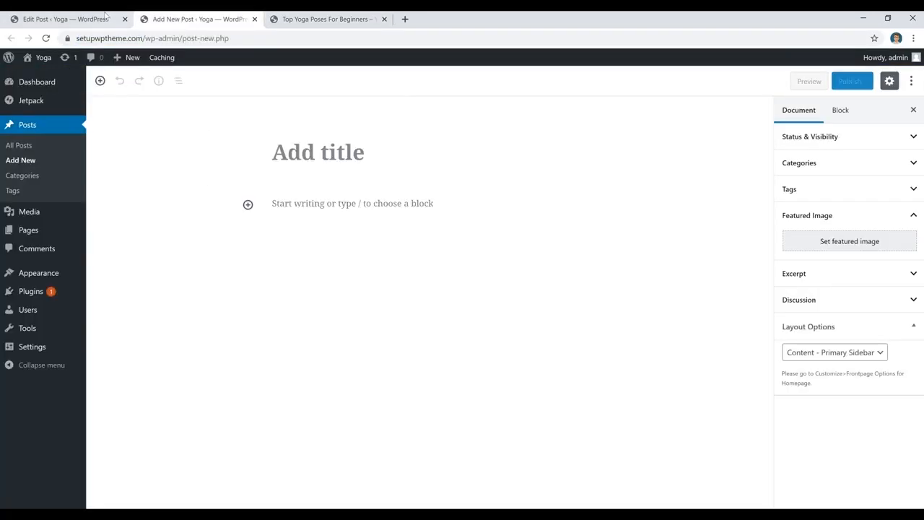
{"action": "left_click", "coordinate": [109, 19]}
{"action": "right_click", "coordinate": [288, 230]}
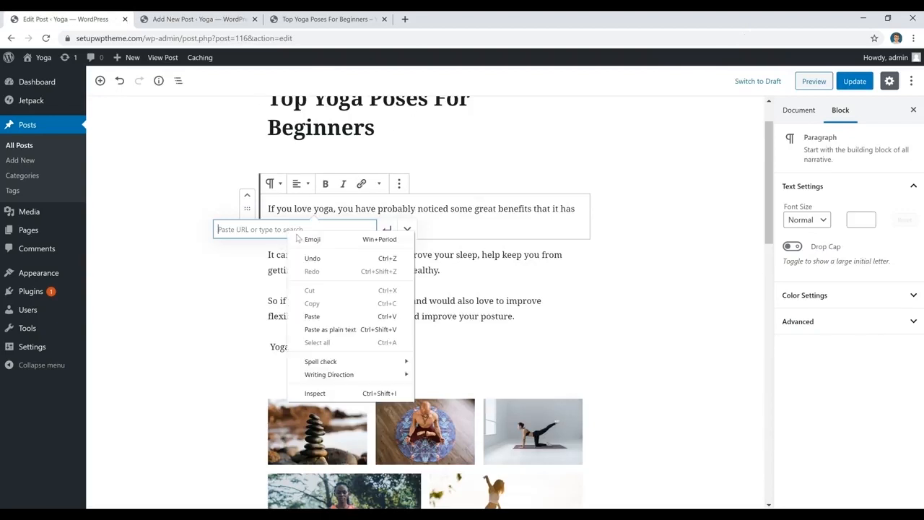
{"action": "left_click", "coordinate": [326, 316]}
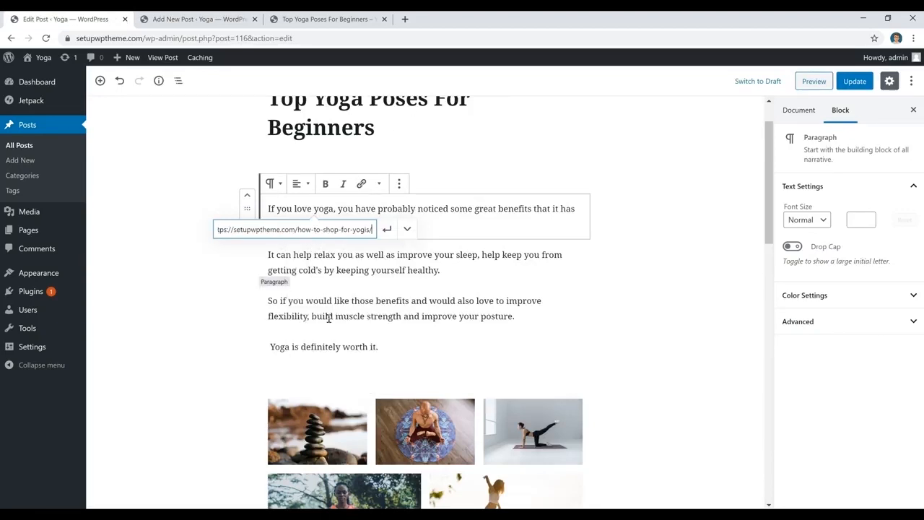
{"action": "left_click", "coordinate": [387, 229]}
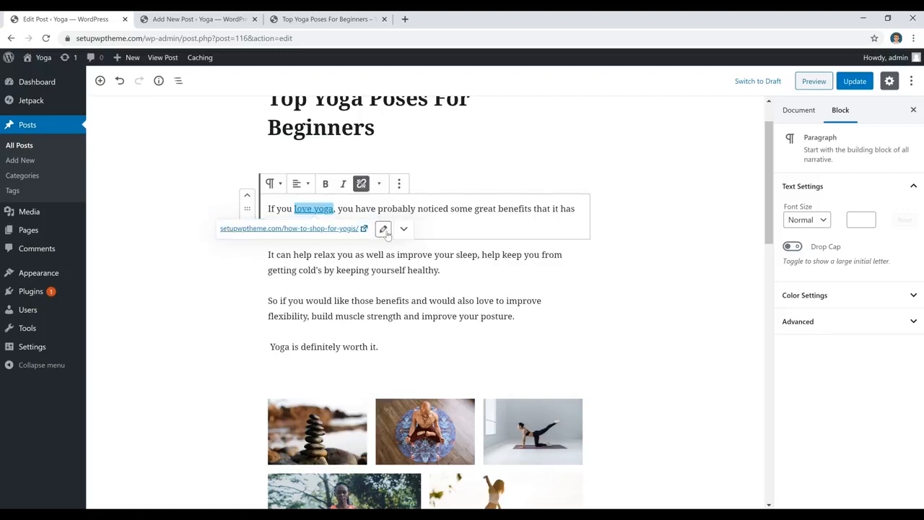
{"action": "left_click", "coordinate": [495, 230]}
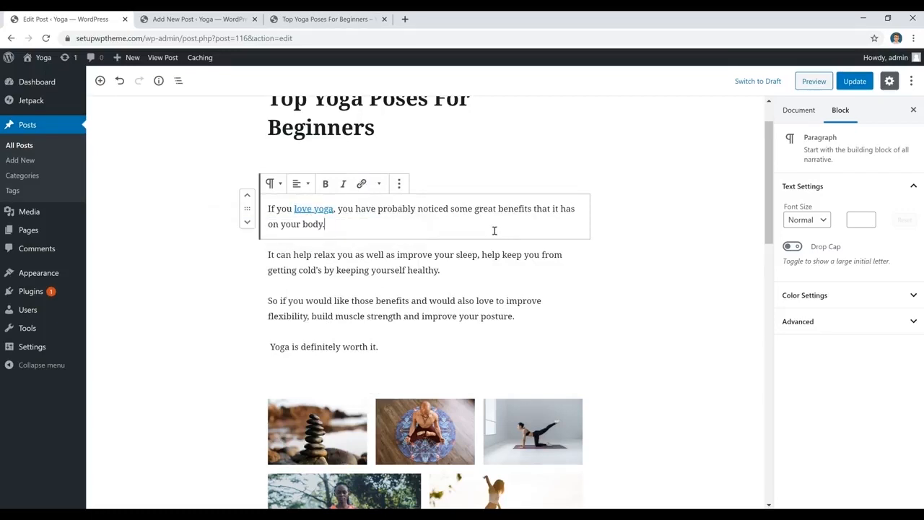
Remove the link from "love yoga" in the first paragraph
{"action": "left_click", "coordinate": [323, 209]}
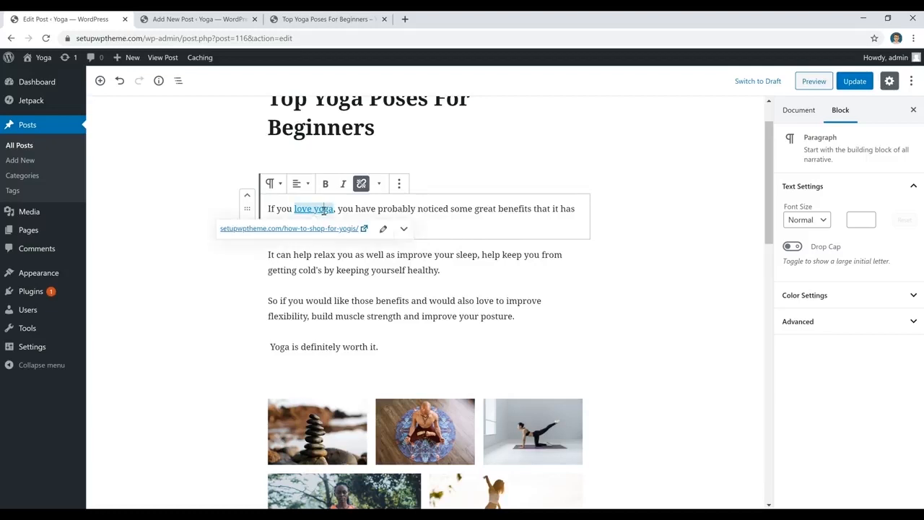
{"action": "left_click", "coordinate": [363, 186]}
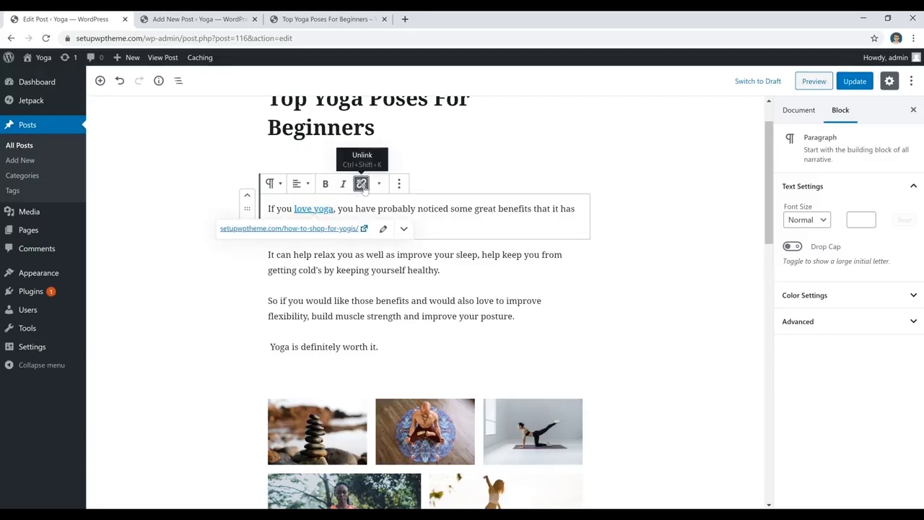
{"action": "left_click", "coordinate": [364, 189]}
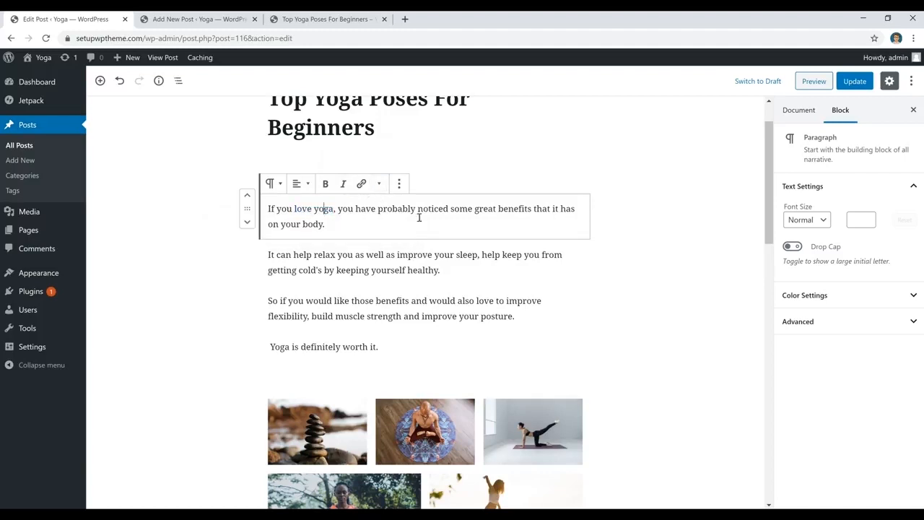
Insert an Image block directly below the post's first paragraph
{"action": "left_click", "coordinate": [423, 228]}
{"action": "key", "text": "Return"}
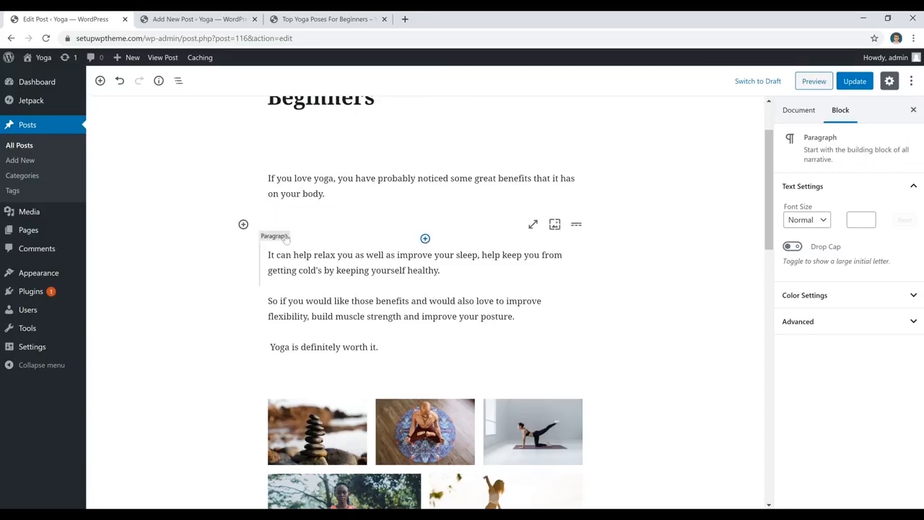
{"action": "left_click", "coordinate": [243, 225]}
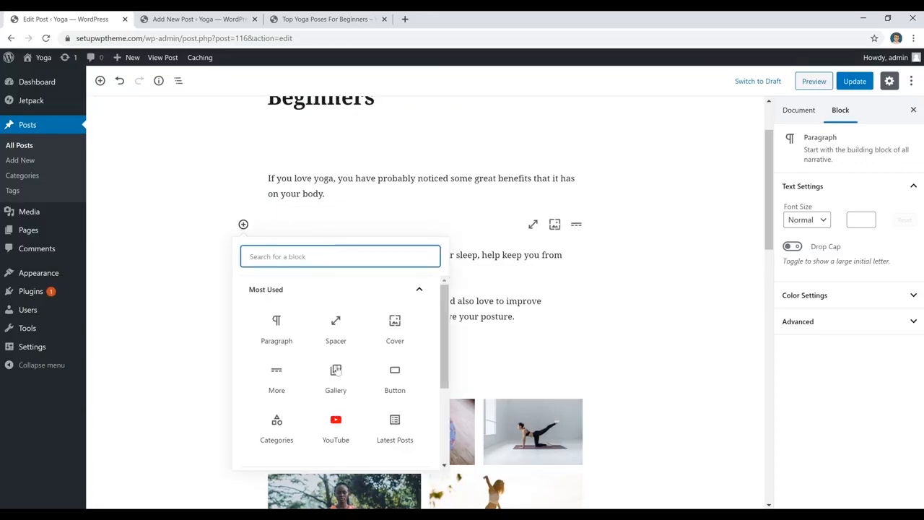
{"action": "scroll", "coordinate": [336, 375], "scroll_direction": "down", "scroll_amount": 1}
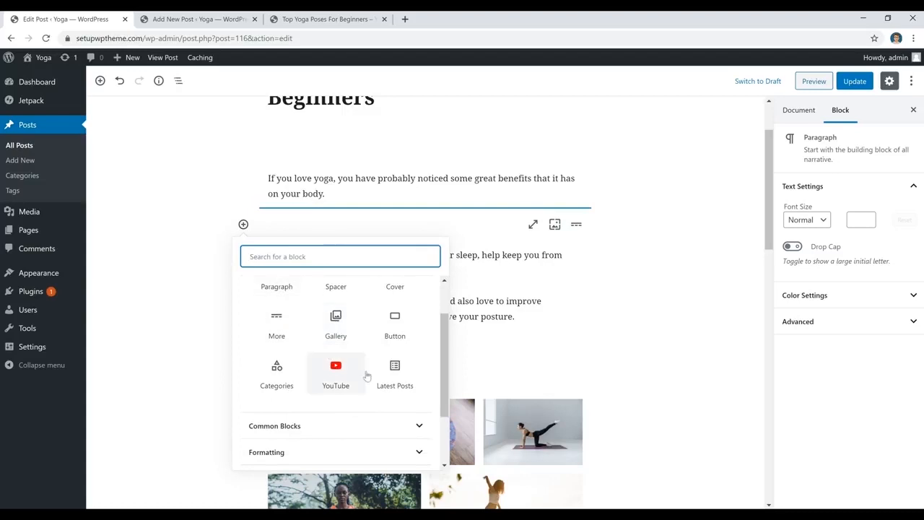
{"action": "scroll", "coordinate": [368, 377], "scroll_direction": "up", "scroll_amount": 1}
{"action": "scroll", "coordinate": [368, 376], "scroll_direction": "down", "scroll_amount": 2}
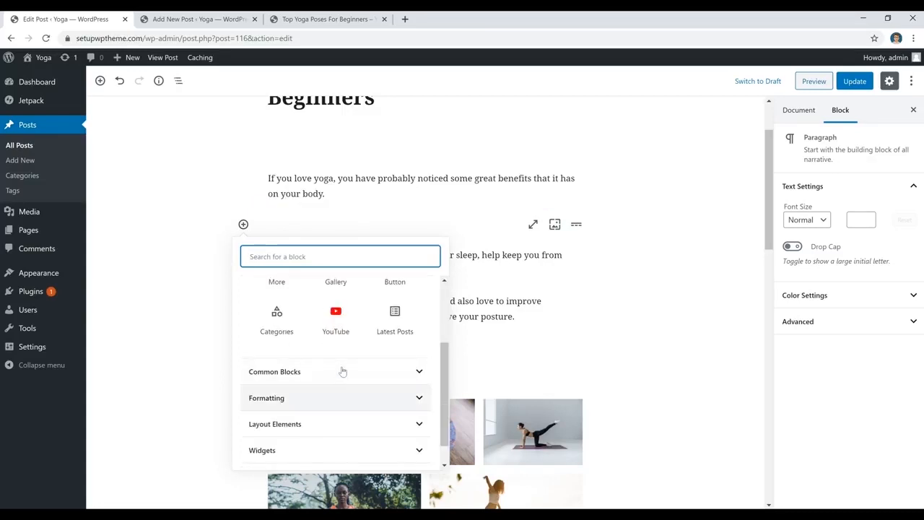
{"action": "left_click", "coordinate": [343, 372]}
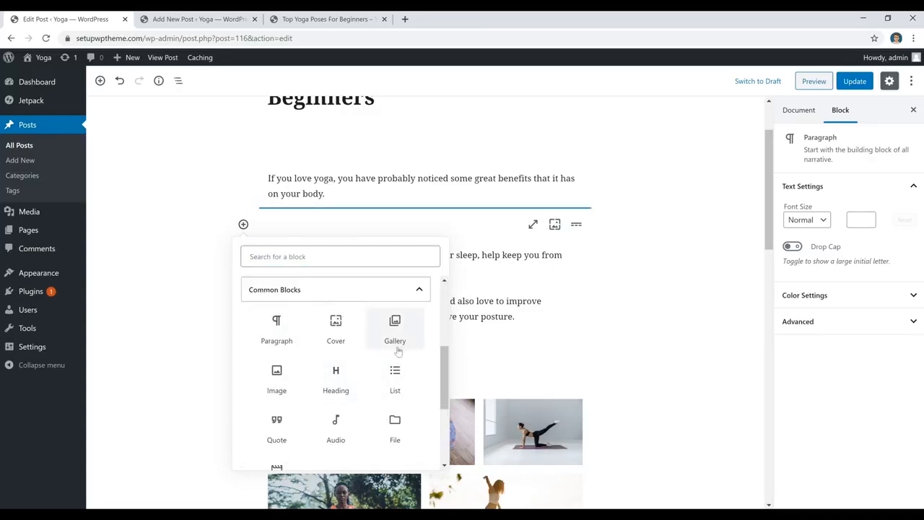
{"action": "left_click", "coordinate": [286, 383]}
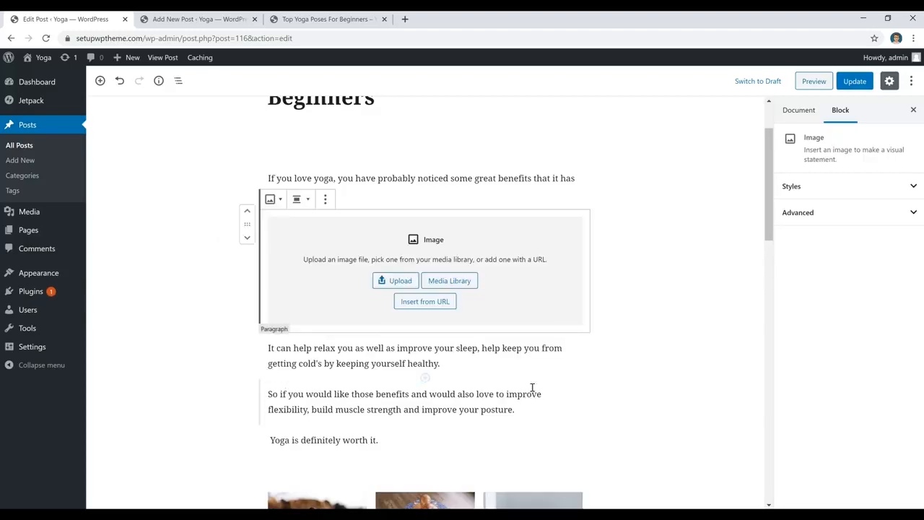
Upload the desktop picture pexels-photo-355863 into the Image block
{"action": "left_click", "coordinate": [396, 282]}
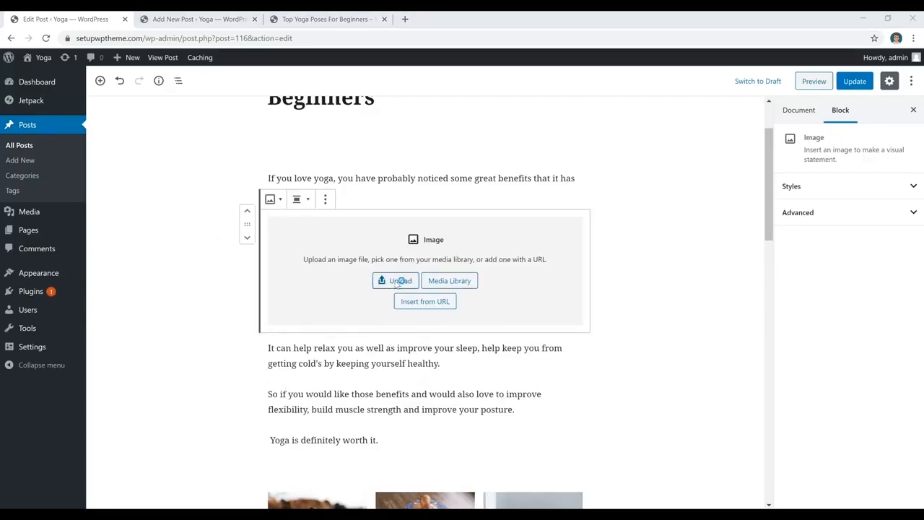
{"action": "left_click", "coordinate": [141, 123]}
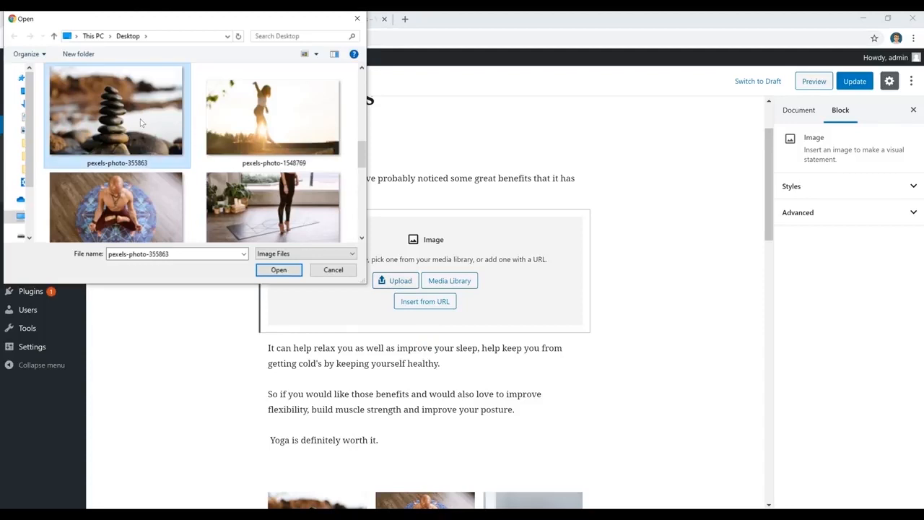
{"action": "left_click", "coordinate": [275, 269]}
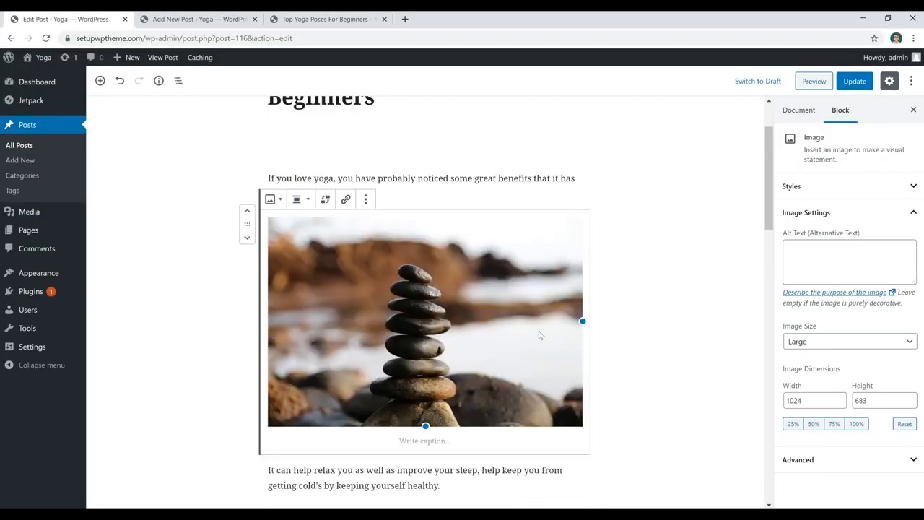
Set the stacked-stones image to Medium size and align it to the center
{"action": "left_click", "coordinate": [809, 343]}
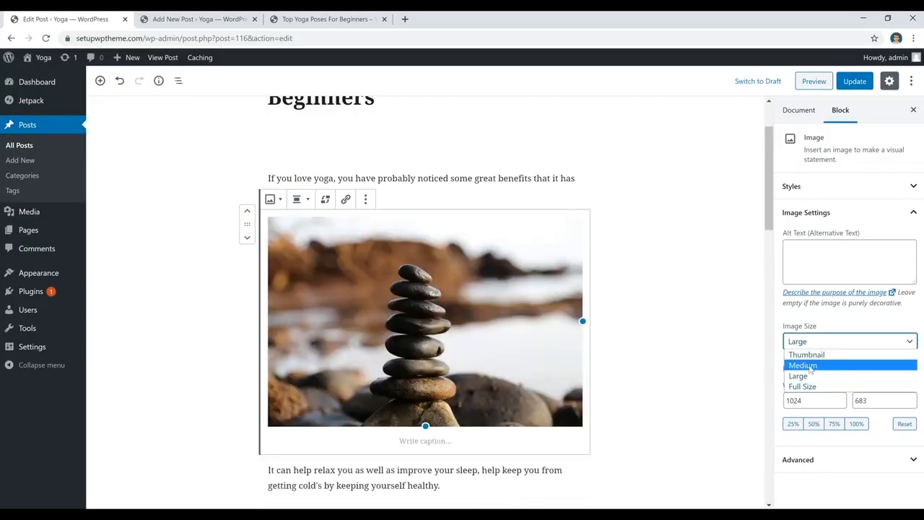
{"action": "left_click", "coordinate": [809, 366]}
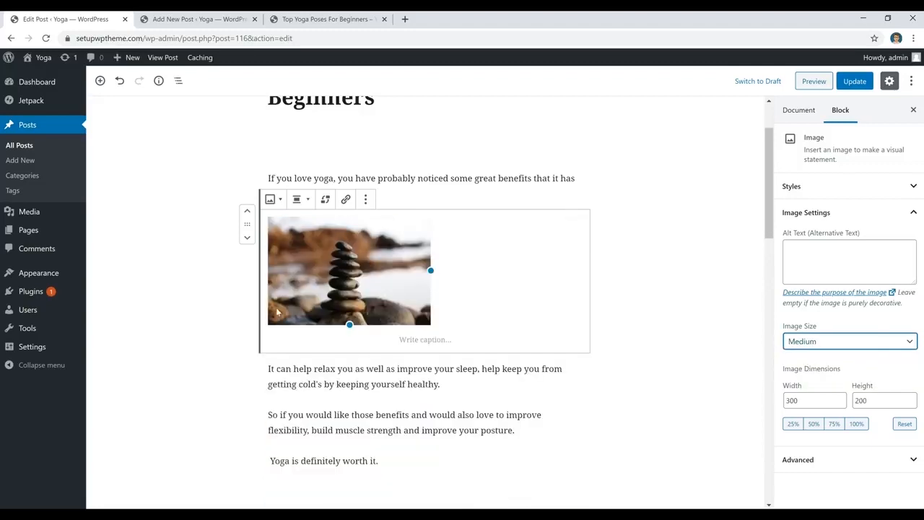
{"action": "left_click", "coordinate": [300, 200]}
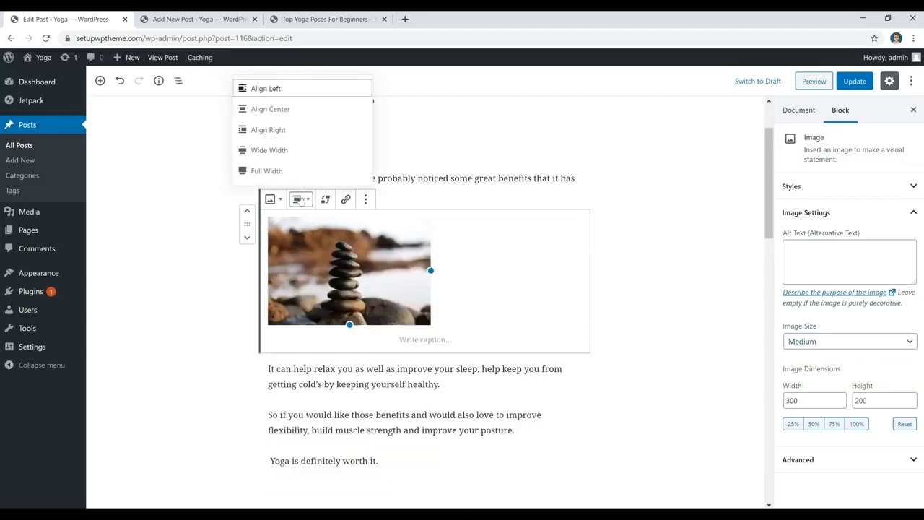
{"action": "left_click", "coordinate": [298, 110]}
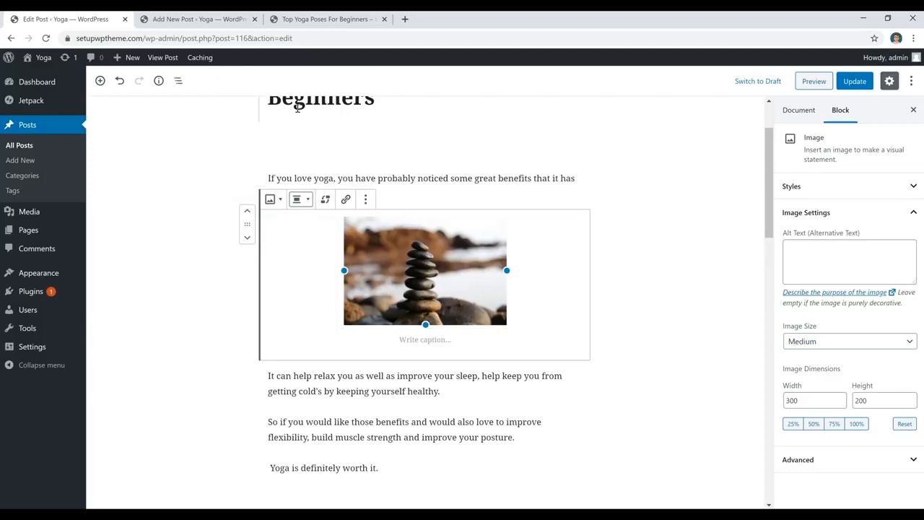
Change the stacked-stones image to Full Size, and delete its block from the post
{"action": "left_click", "coordinate": [819, 345]}
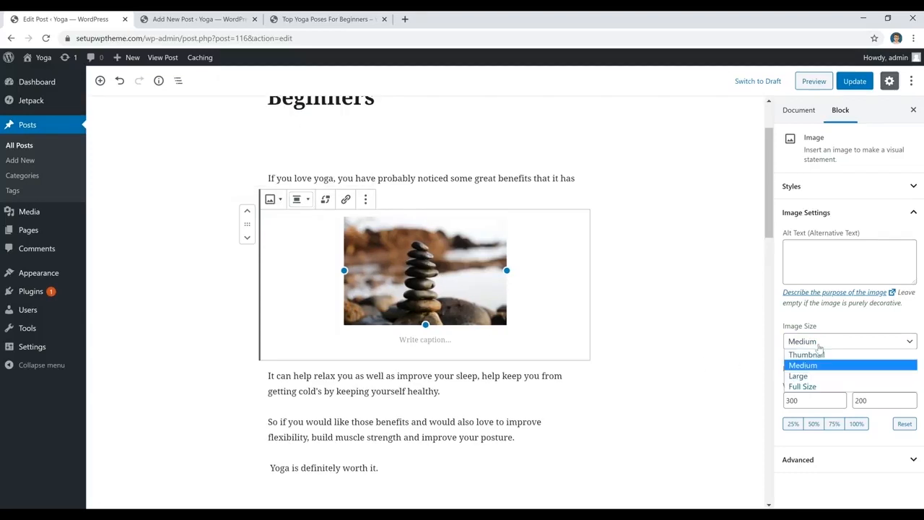
{"action": "left_click", "coordinate": [800, 387]}
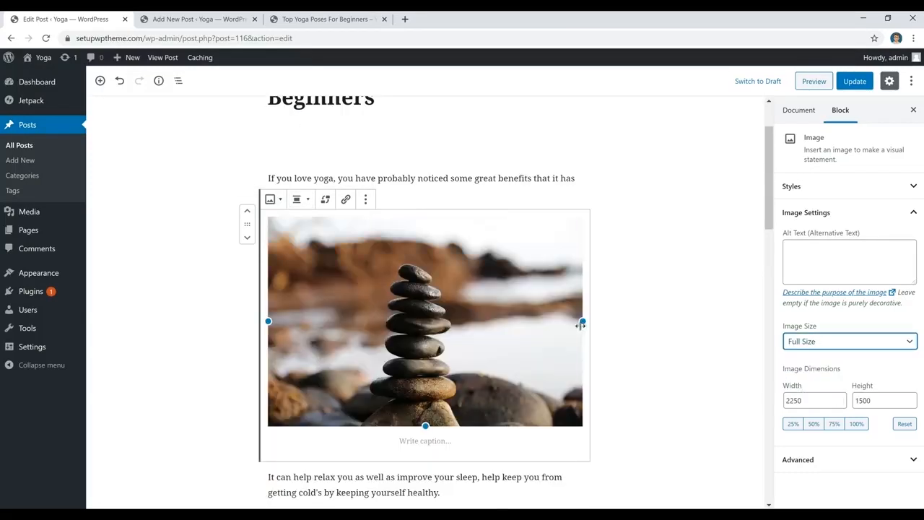
{"action": "left_click", "coordinate": [485, 282]}
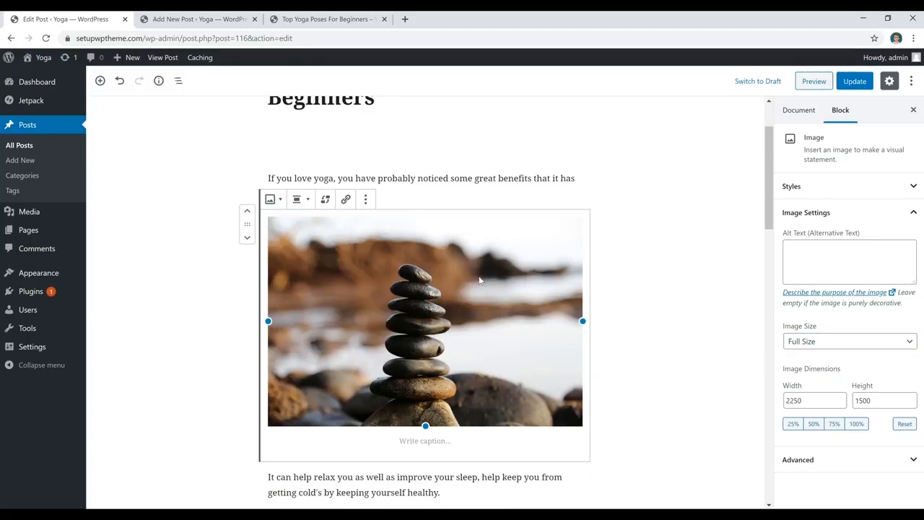
{"action": "key", "text": "BackSpace"}
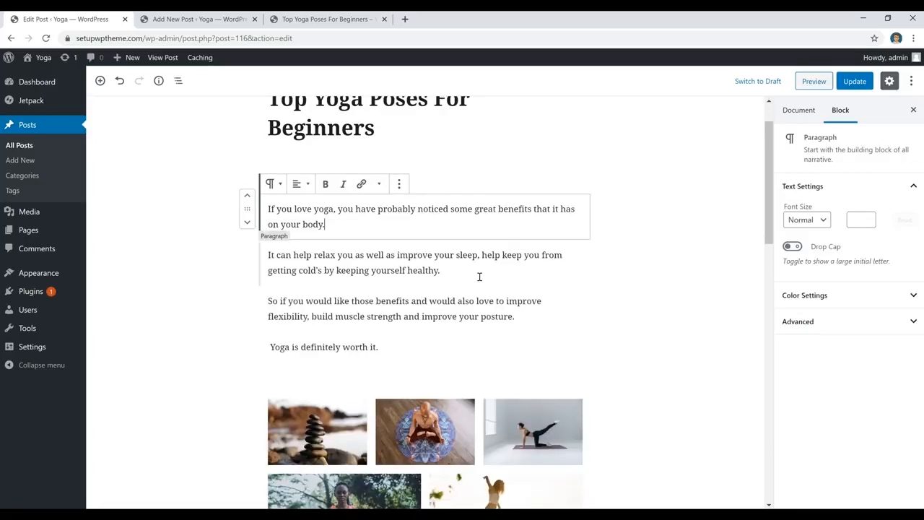
{"action": "left_click", "coordinate": [480, 277]}
{"action": "scroll", "coordinate": [488, 317], "scroll_direction": "up", "scroll_amount": 1}
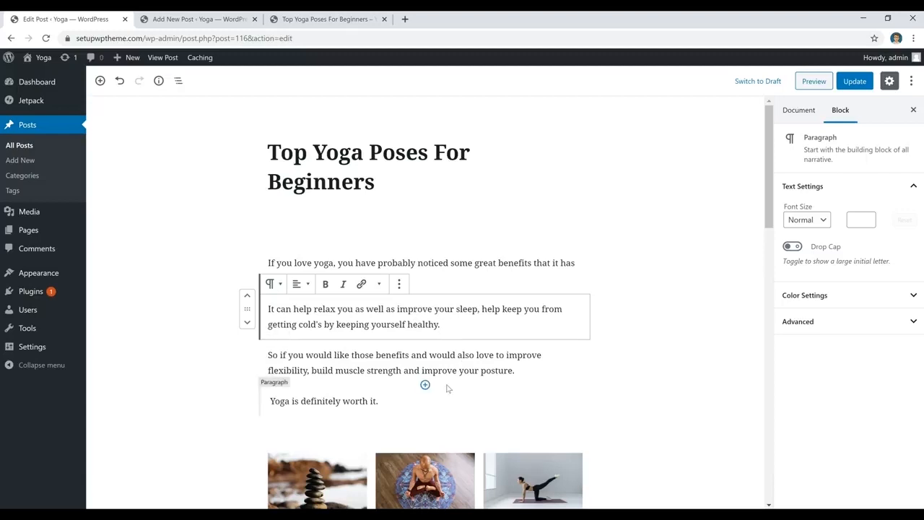
{"action": "left_click", "coordinate": [361, 285]}
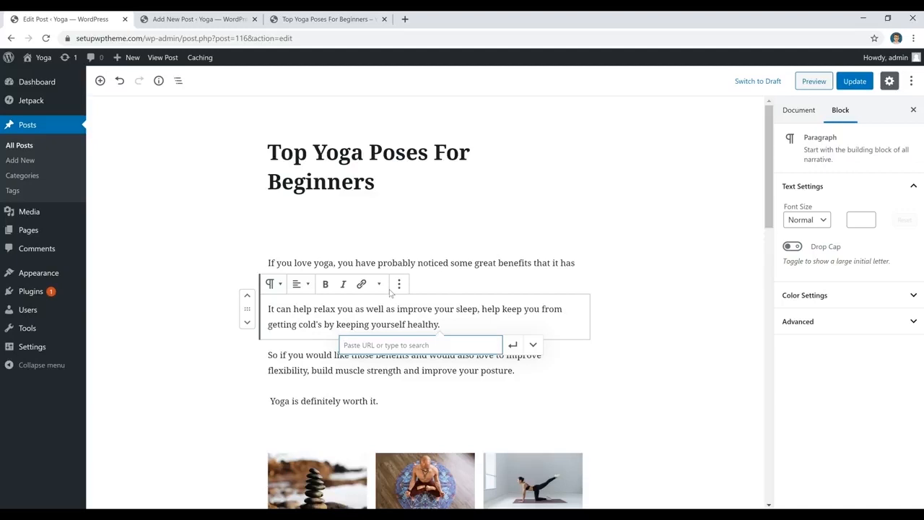
{"action": "key", "text": "Escape"}
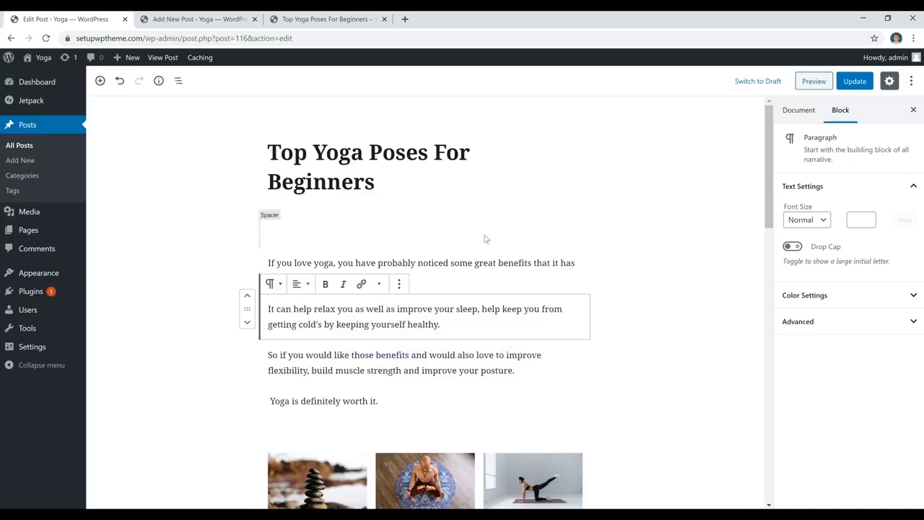
Set the height of the spacer under the post title to 50 pixels, and return it to 25 pixels
{"action": "left_click", "coordinate": [480, 234]}
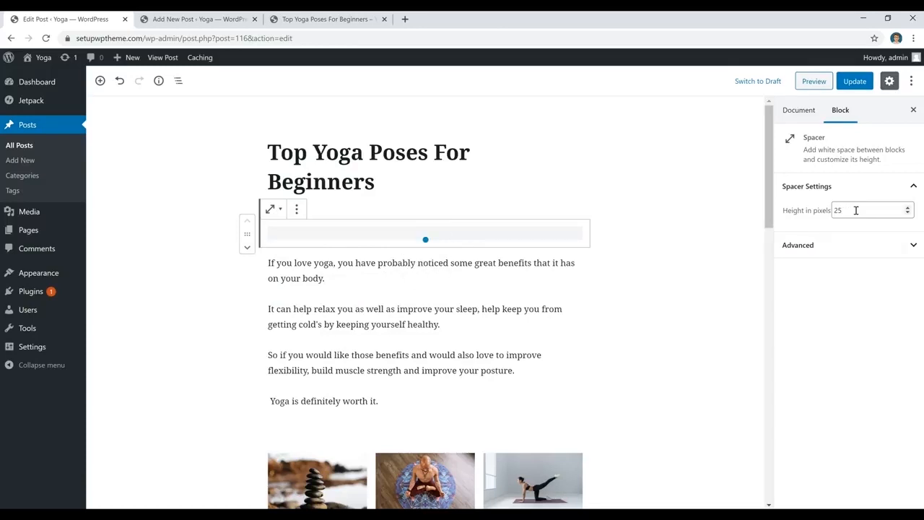
{"action": "left_click_drag", "start_coordinate": [856, 210], "coordinate": [799, 222]}
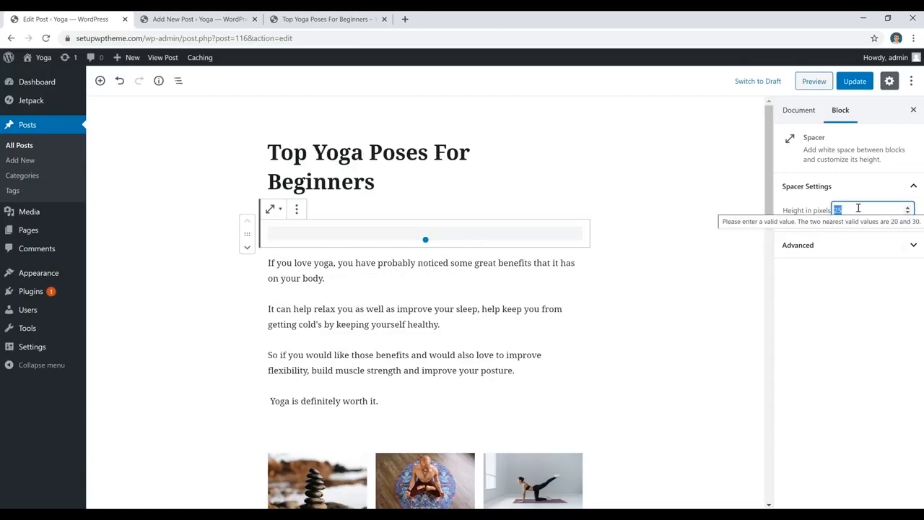
{"action": "type", "text": "50"}
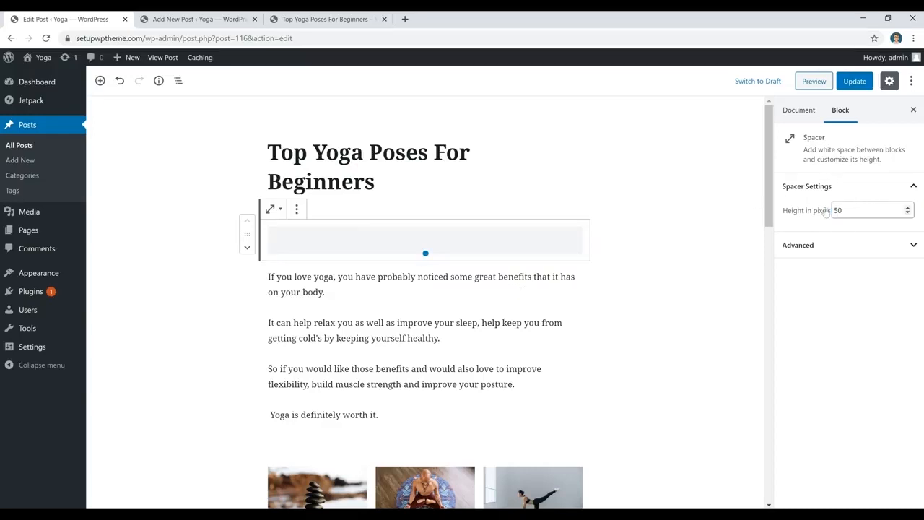
{"action": "mouse_move", "coordinate": [822, 211]}
{"action": "left_mouse_down"}
{"action": "mouse_move", "coordinate": [851, 210]}
{"action": "mouse_move", "coordinate": [821, 213]}
{"action": "left_mouse_up"}
{"action": "type", "text": "30"}
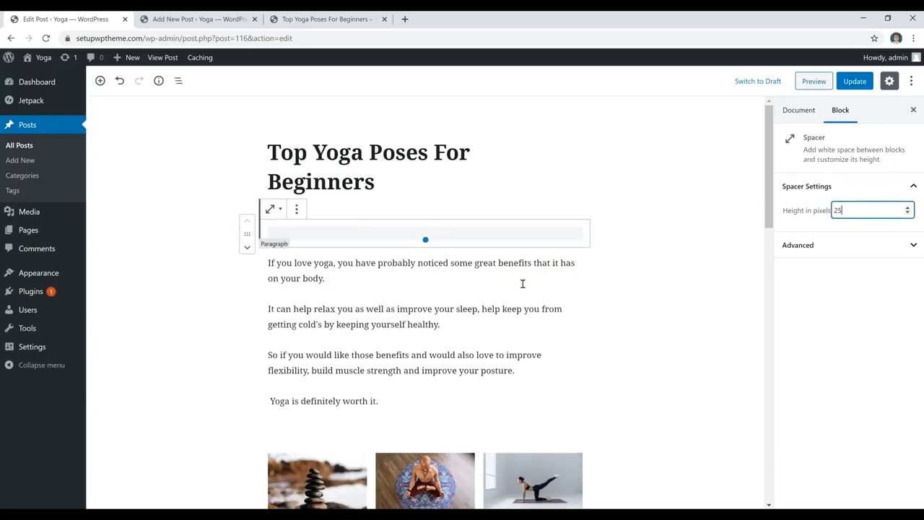
Insert a Spacer block directly below the post's first paragraph, and delete it again
{"action": "left_click", "coordinate": [403, 292]}
{"action": "left_click", "coordinate": [424, 292]}
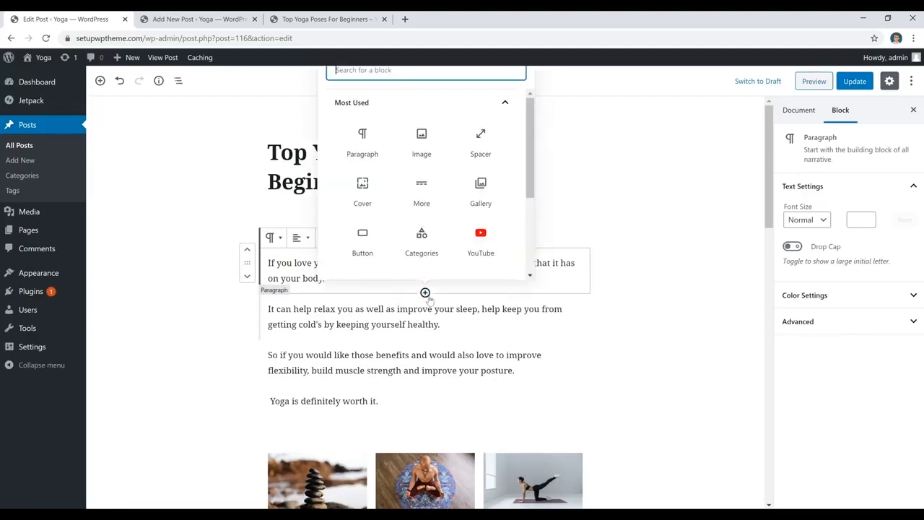
{"action": "type", "text": "spacer"}
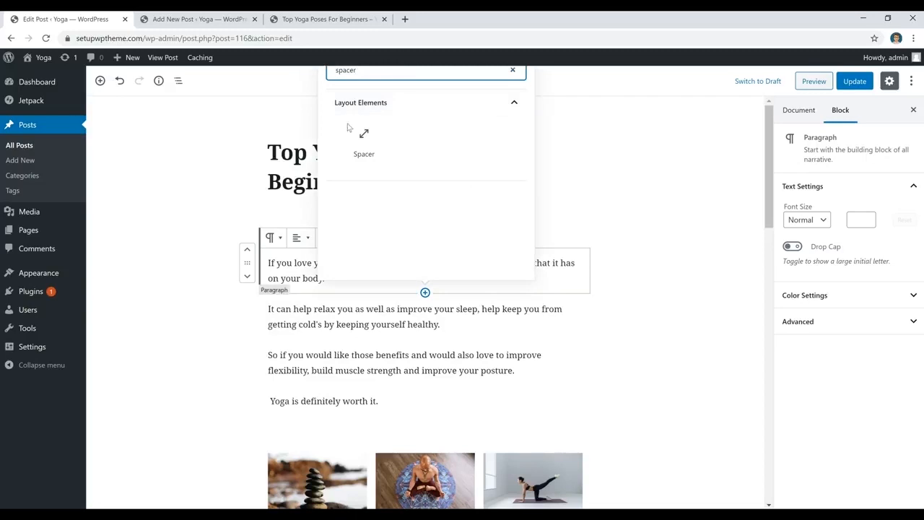
{"action": "left_click", "coordinate": [364, 140]}
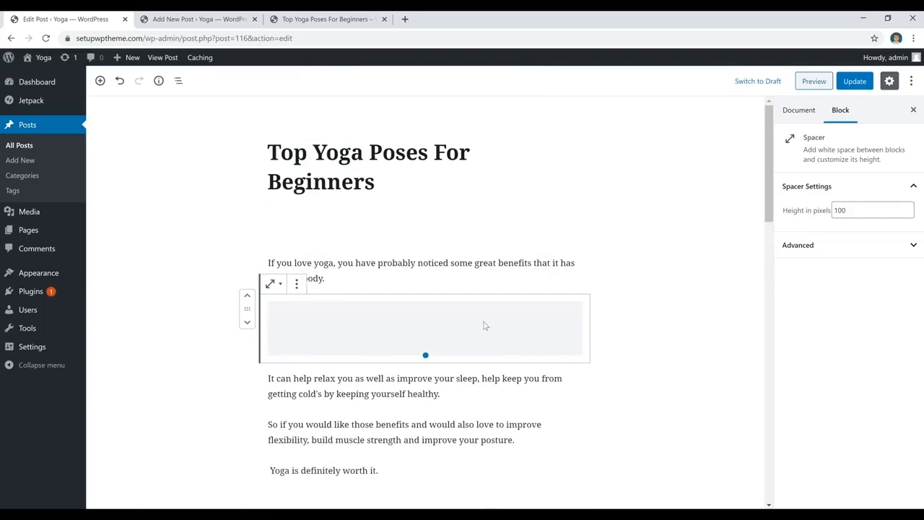
{"action": "key", "text": "Delete"}
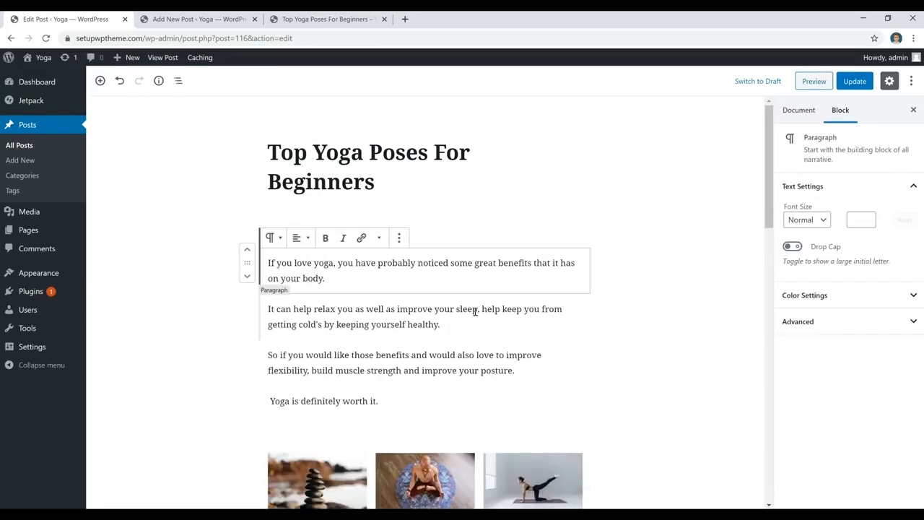
Insert an empty Gallery block directly below the "Yoga is definitely worth it." paragraph
{"action": "scroll", "coordinate": [490, 332], "scroll_direction": "down", "scroll_amount": 2}
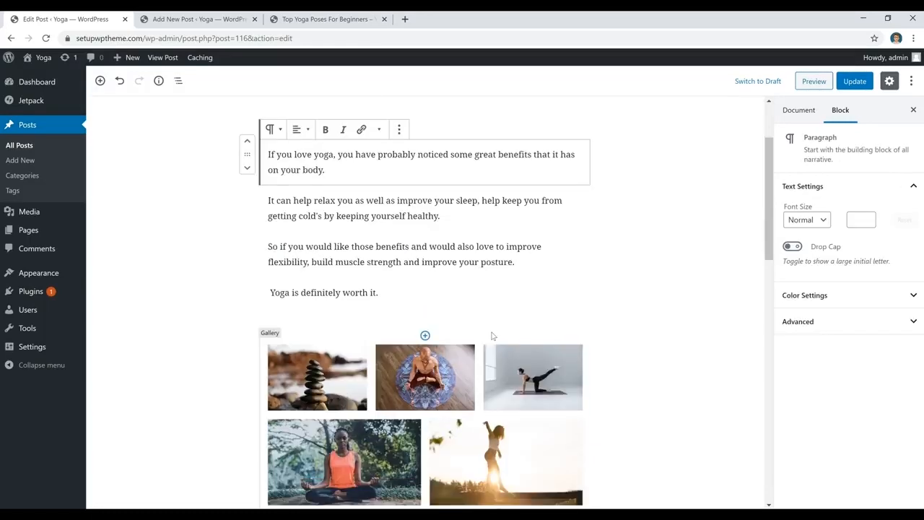
{"action": "scroll", "coordinate": [490, 335], "scroll_direction": "down", "scroll_amount": 2}
{"action": "left_click", "coordinate": [426, 296]}
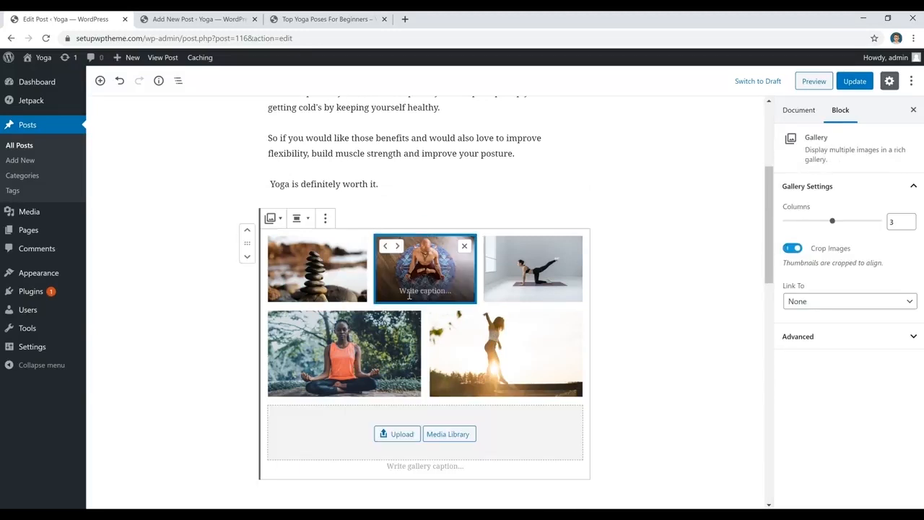
{"action": "left_click", "coordinate": [402, 183]}
{"action": "key", "text": "Return"}
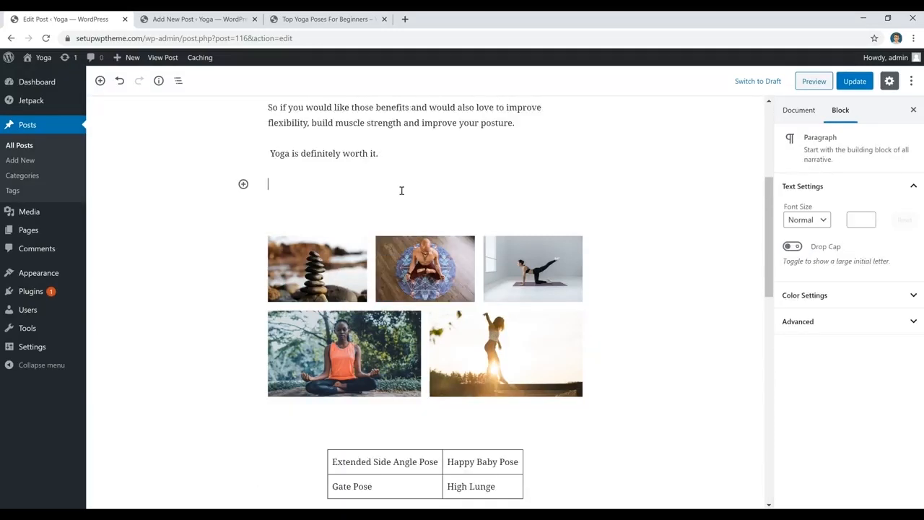
{"action": "left_click", "coordinate": [243, 184]}
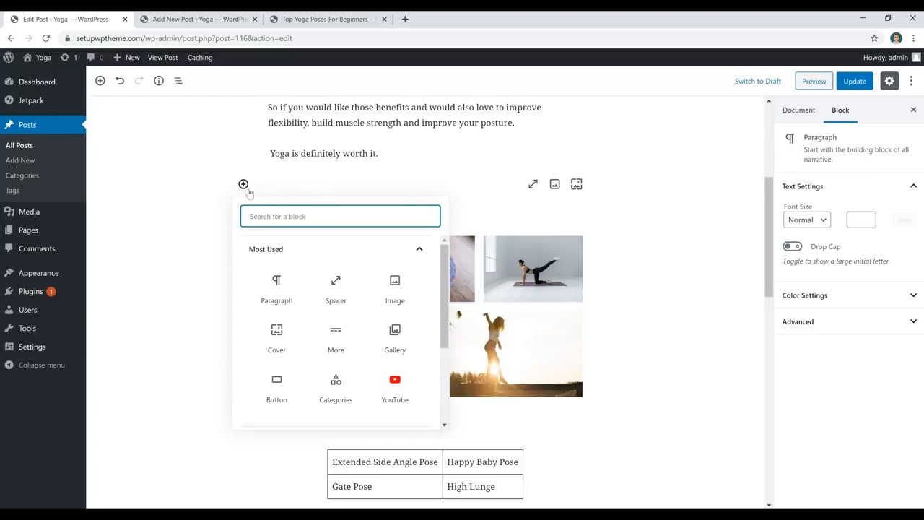
{"action": "left_click", "coordinate": [394, 336]}
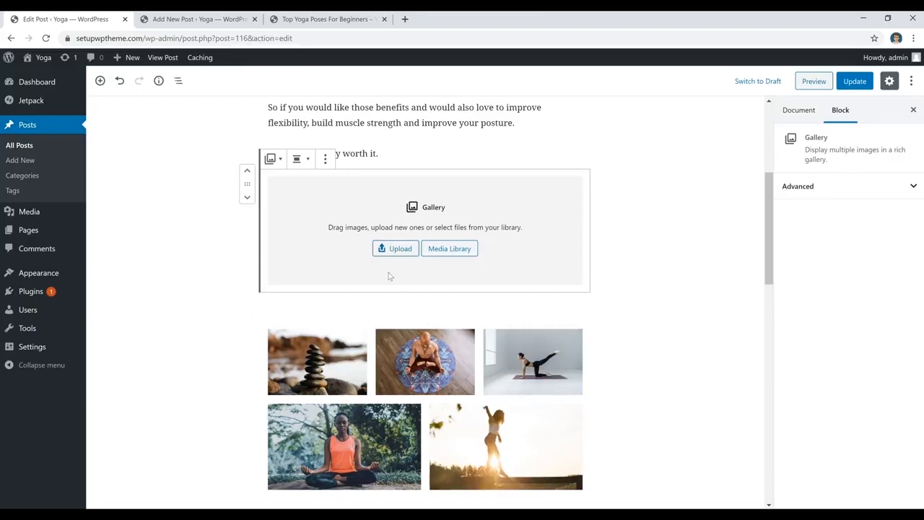
Create a table with two columns and two rows directly below the yoga pose table
{"action": "scroll", "coordinate": [425, 320], "scroll_direction": "down", "scroll_amount": 2}
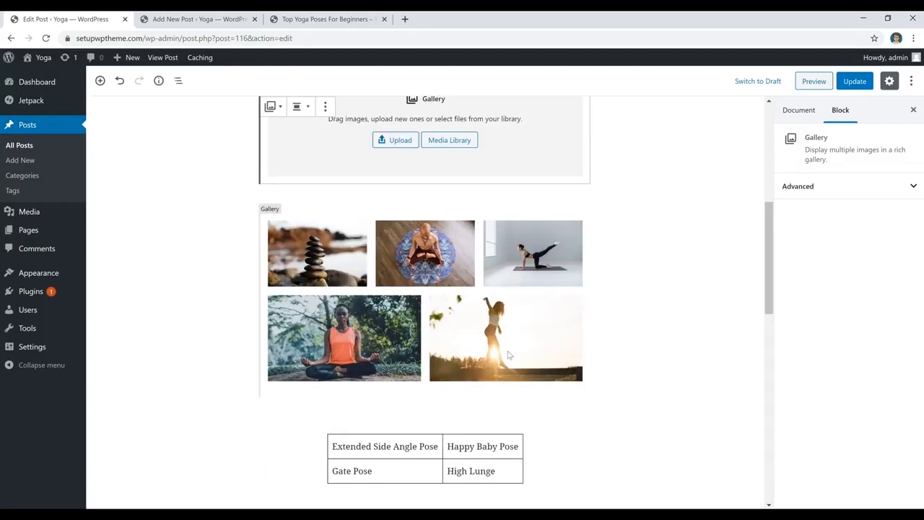
{"action": "scroll", "coordinate": [507, 355], "scroll_direction": "down", "scroll_amount": 4}
{"action": "left_click", "coordinate": [606, 255]}
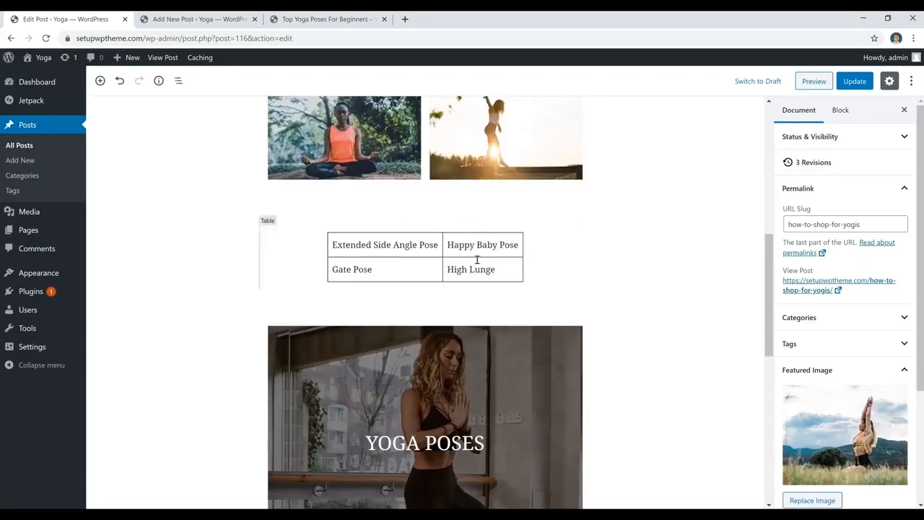
{"action": "left_click", "coordinate": [425, 288]}
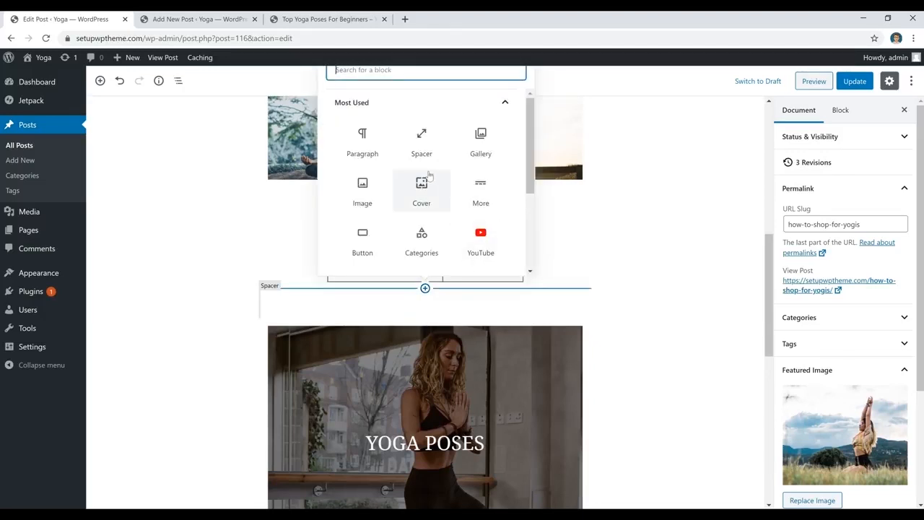
{"action": "type", "text": "table"}
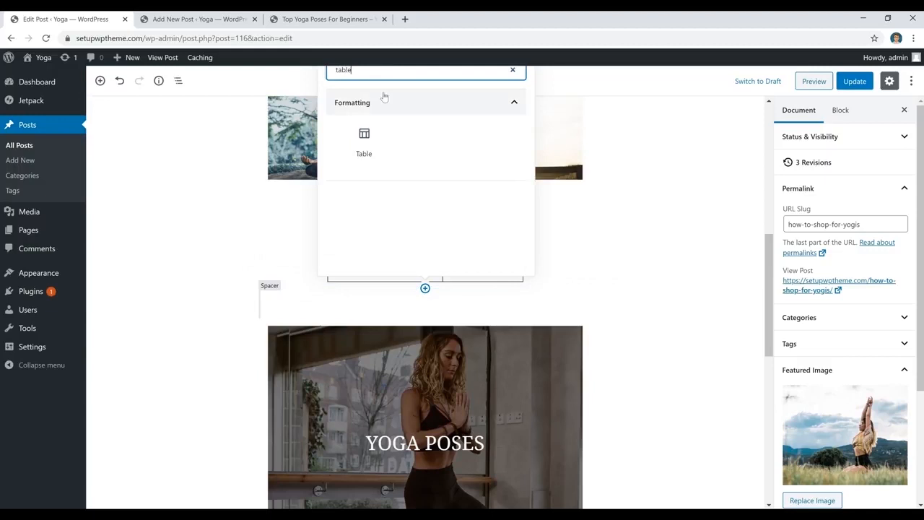
{"action": "left_click", "coordinate": [376, 144]}
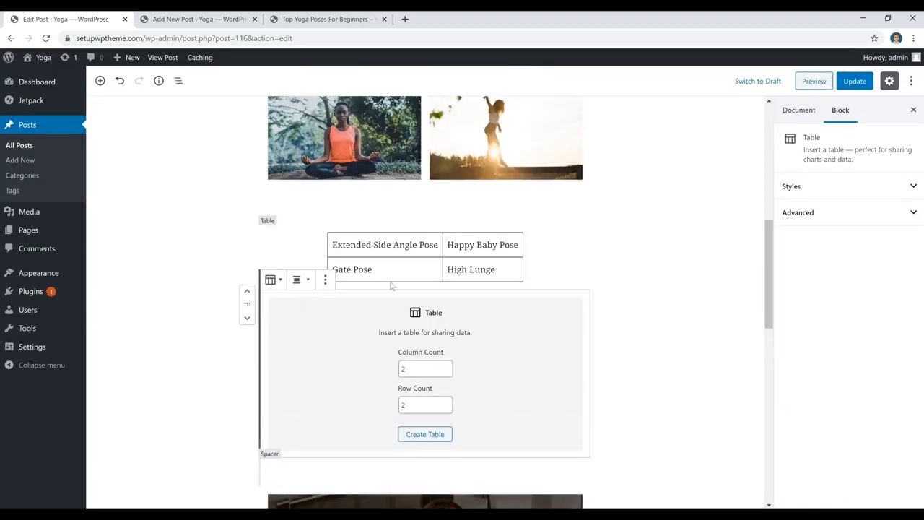
{"action": "left_click", "coordinate": [430, 435]}
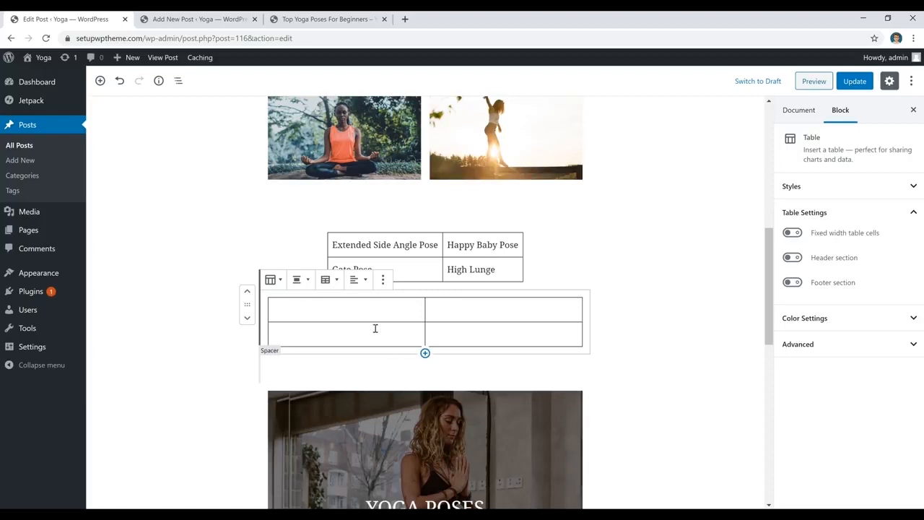
{"action": "left_click", "coordinate": [347, 311]}
{"action": "left_click", "coordinate": [467, 313]}
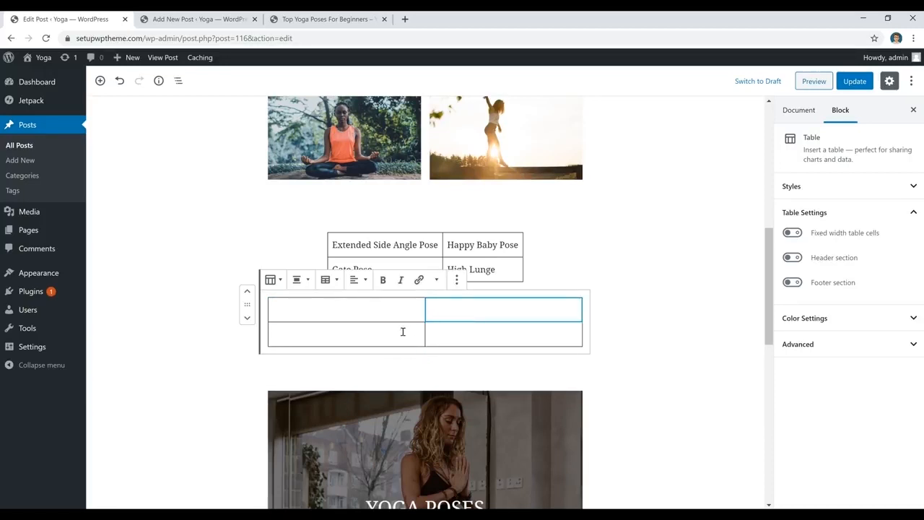
{"action": "left_click", "coordinate": [441, 333]}
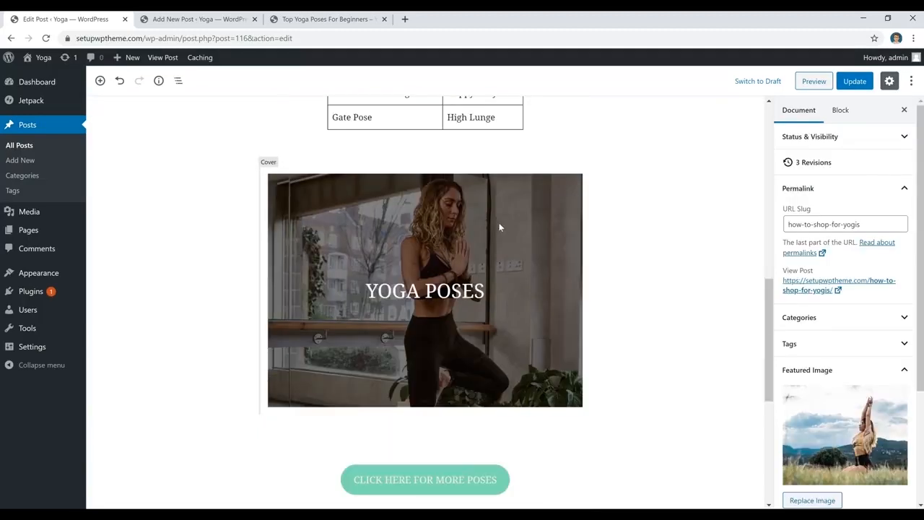
Insert a Cover block directly below the YOGA POSES cover, and upload an image into it
{"action": "left_click", "coordinate": [499, 227]}
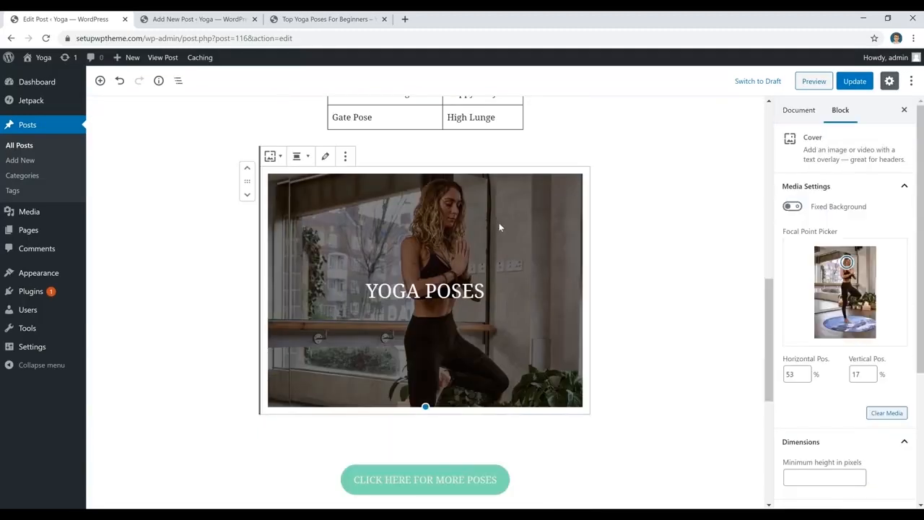
{"action": "left_click", "coordinate": [631, 236]}
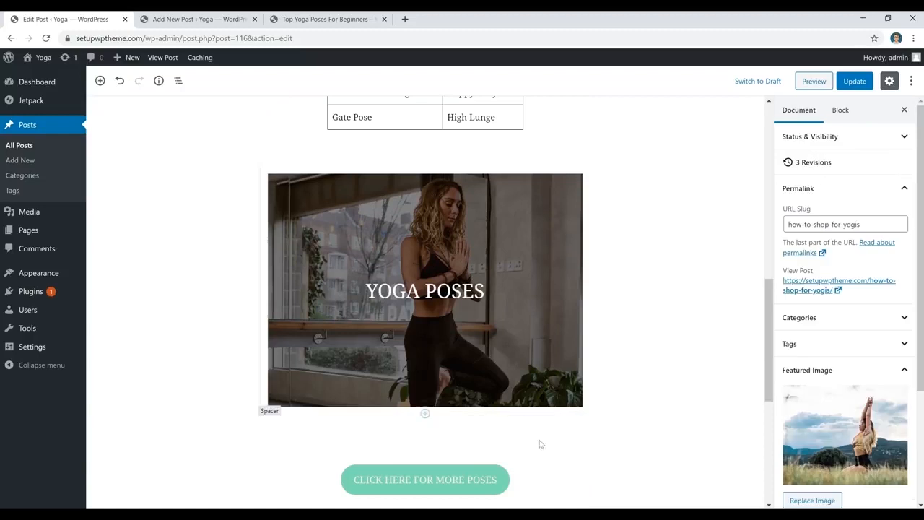
{"action": "left_click", "coordinate": [424, 413]}
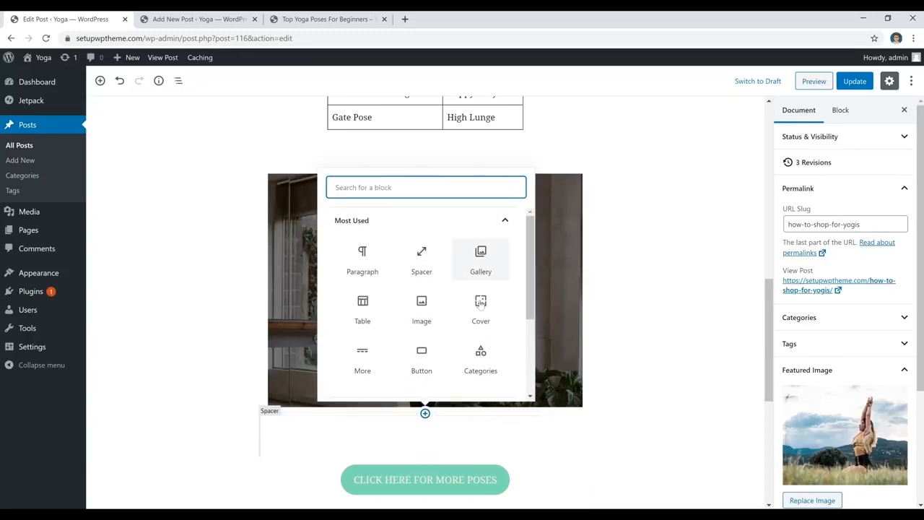
{"action": "type", "text": "c"}
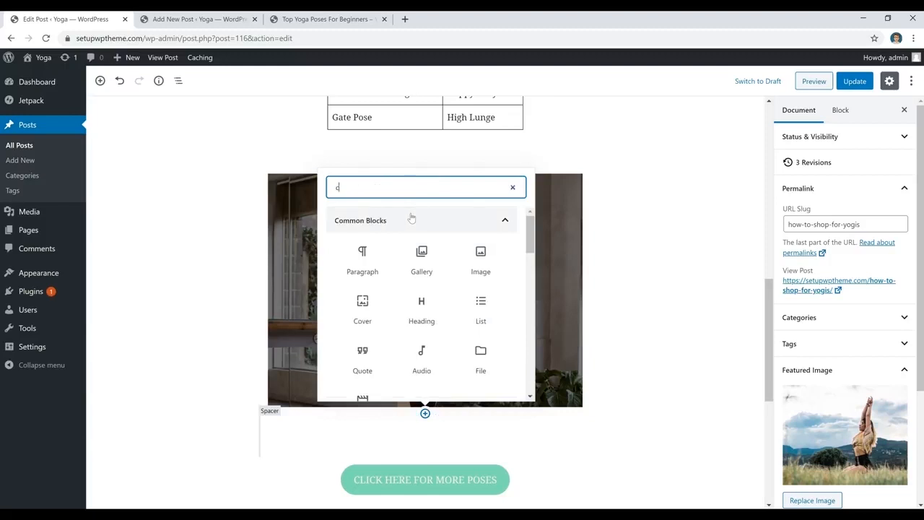
{"action": "type", "text": "over"}
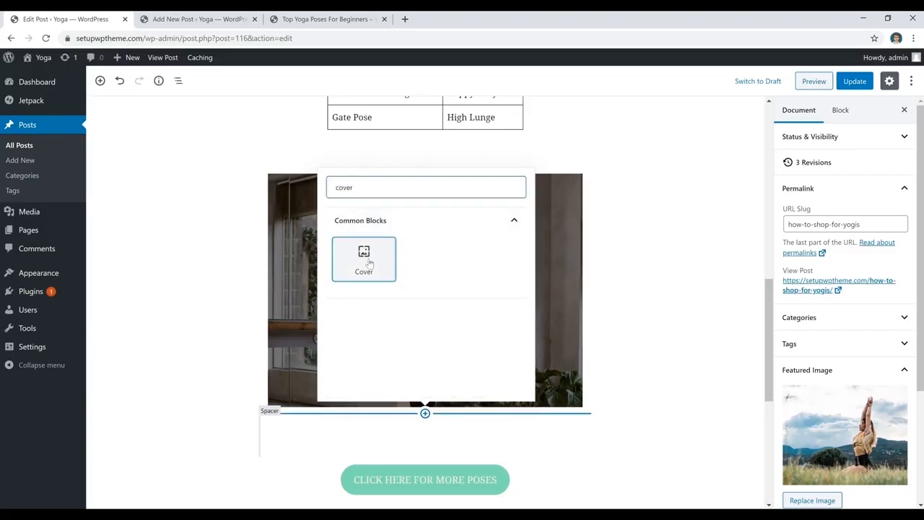
{"action": "left_click", "coordinate": [364, 258]}
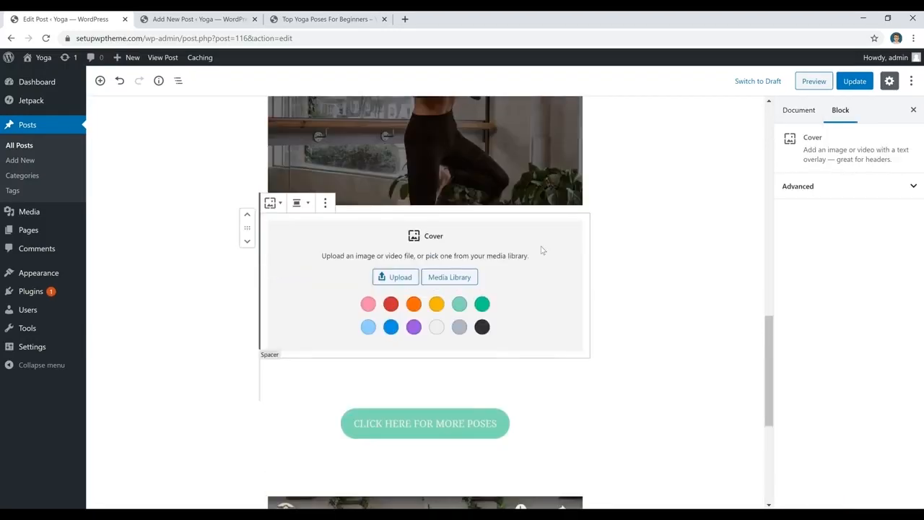
{"action": "left_click", "coordinate": [394, 276]}
{"action": "left_click", "coordinate": [279, 270]}
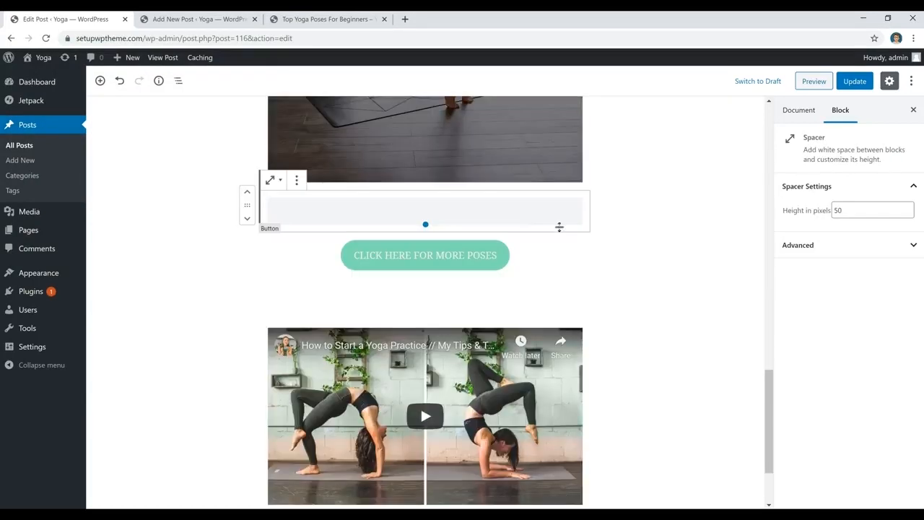
Insert a Button block labelled "fhdffdhdh" below the CLICK HERE FOR MORE POSES button, and adjust its border radius
{"action": "left_click", "coordinate": [497, 255]}
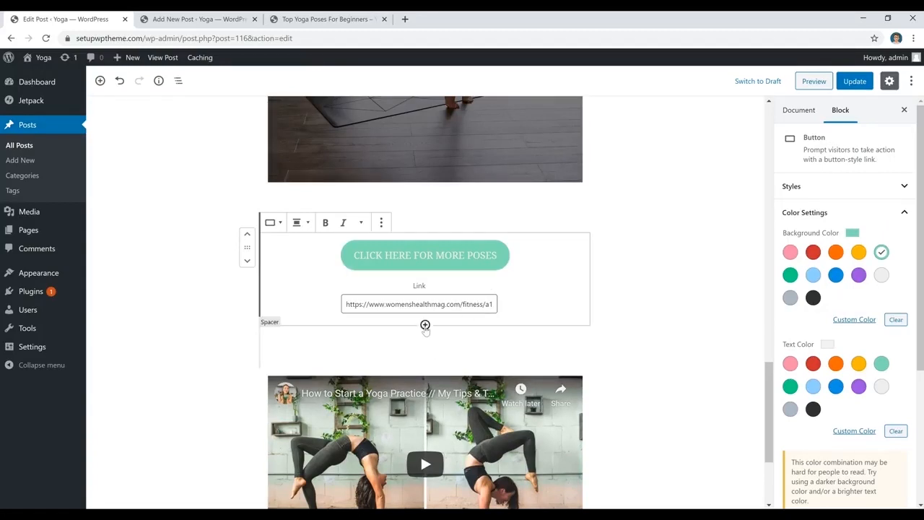
{"action": "left_click", "coordinate": [425, 325]}
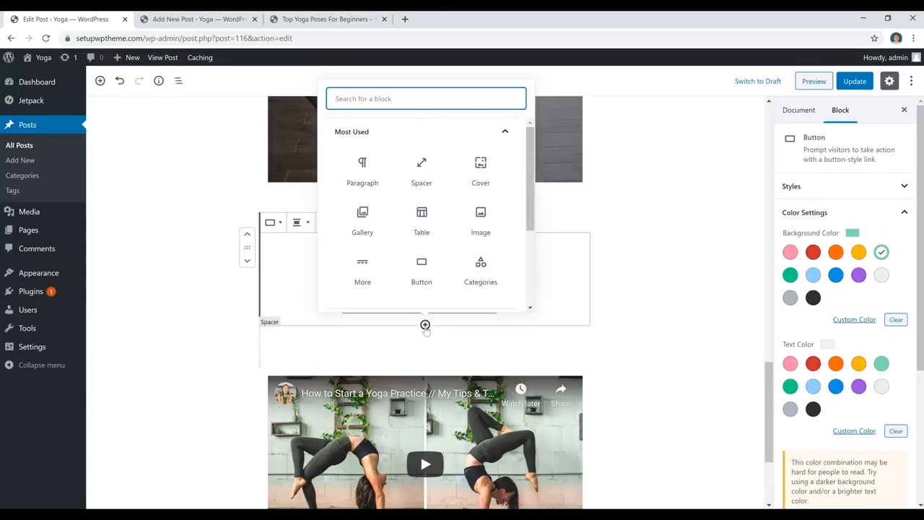
{"action": "left_click", "coordinate": [421, 274]}
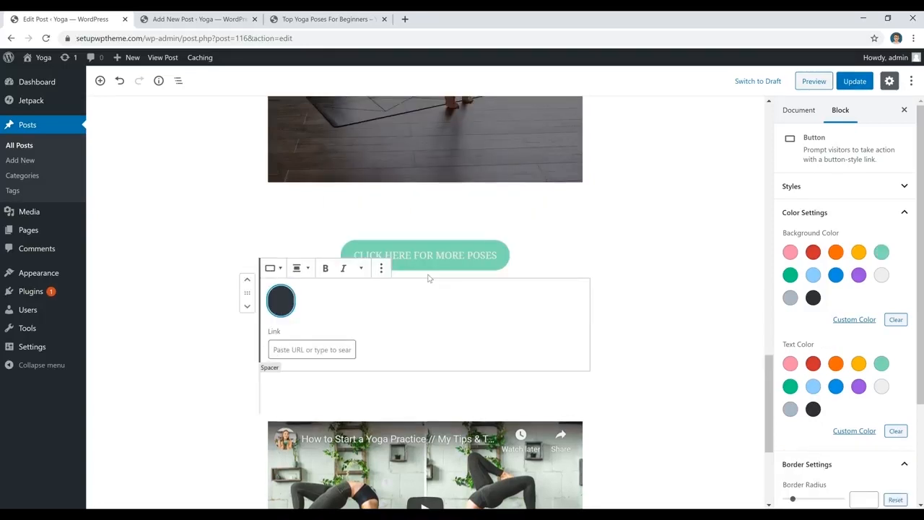
{"action": "type", "text": "fhdffdhdh"}
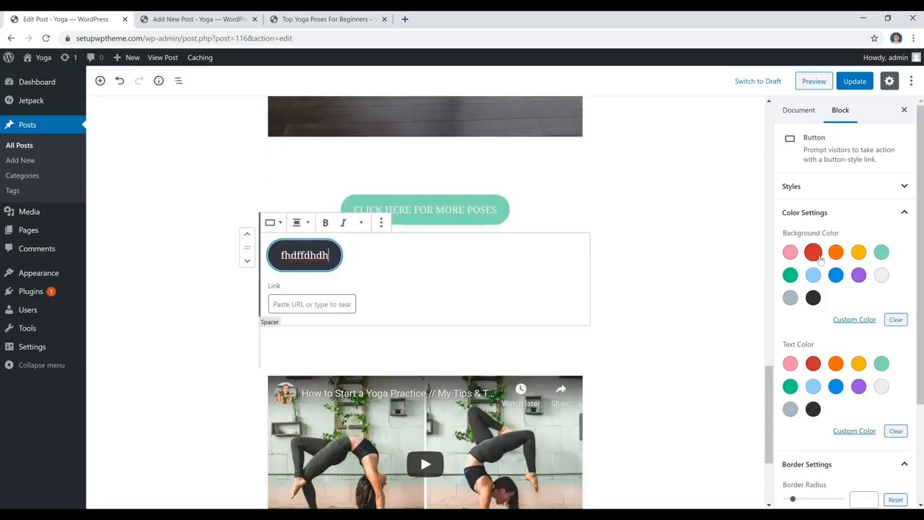
{"action": "scroll", "coordinate": [813, 253], "scroll_direction": "down", "scroll_amount": 2}
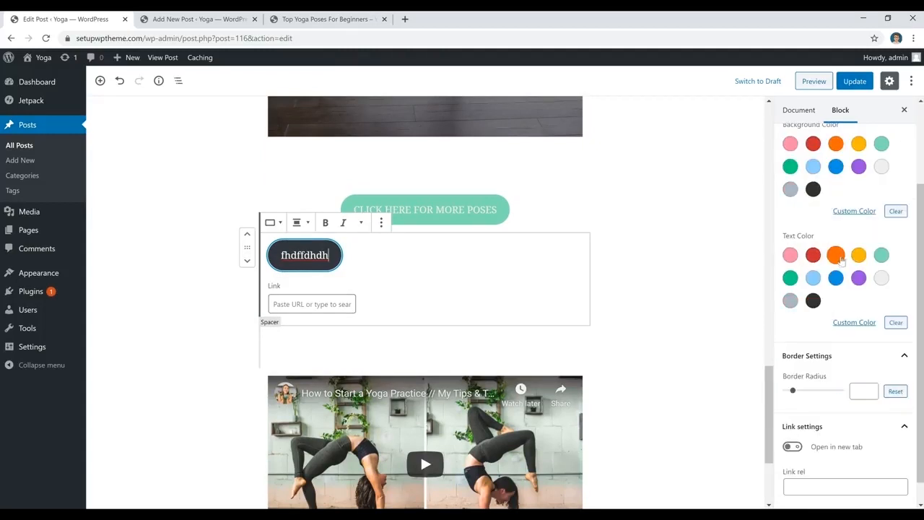
{"action": "scroll", "coordinate": [830, 268], "scroll_direction": "down", "scroll_amount": 1}
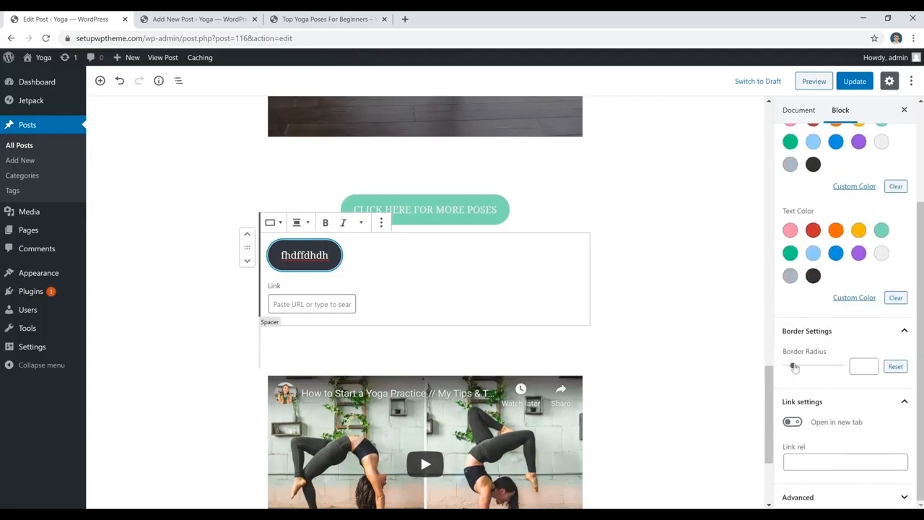
{"action": "mouse_move", "coordinate": [793, 366]}
{"action": "left_mouse_down"}
{"action": "mouse_move", "coordinate": [837, 368]}
{"action": "mouse_move", "coordinate": [772, 376]}
{"action": "mouse_move", "coordinate": [797, 370]}
{"action": "left_mouse_up"}
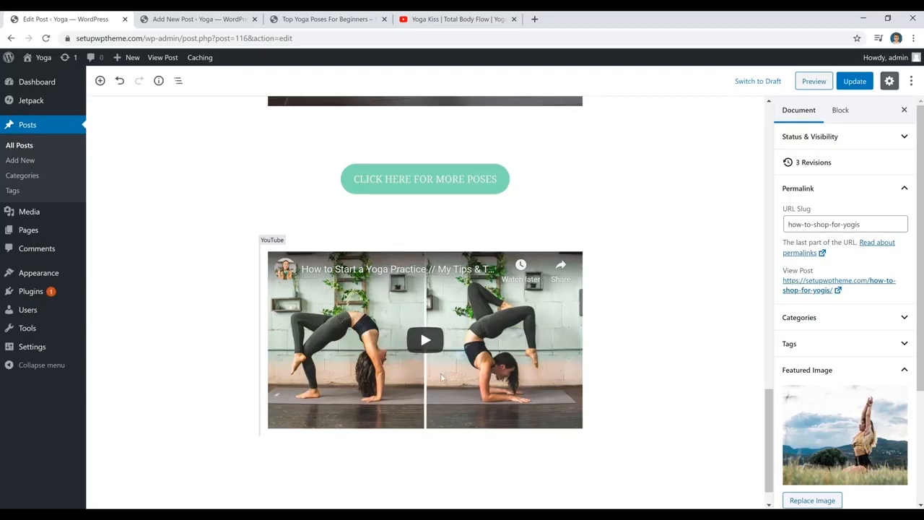
Copy the web address of the "Yoga Kiss | Total Body Flow" YouTube video and return to the WordPress post editor
{"action": "left_click", "coordinate": [464, 20]}
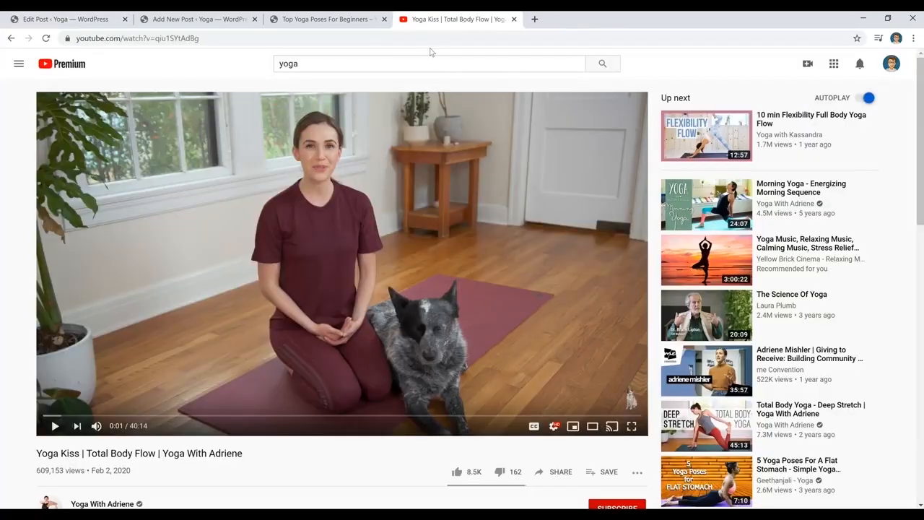
{"action": "left_click", "coordinate": [325, 36]}
{"action": "key", "text": "ctrl+c"}
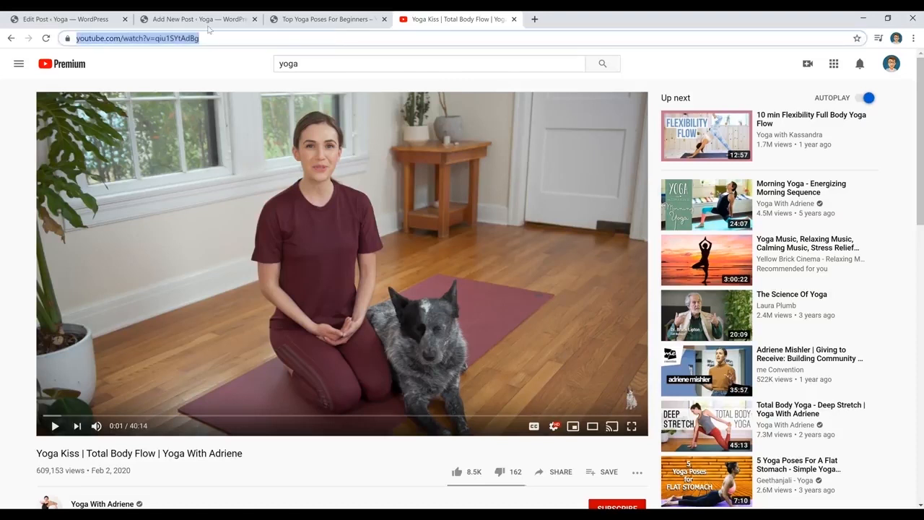
{"action": "left_click", "coordinate": [87, 19]}
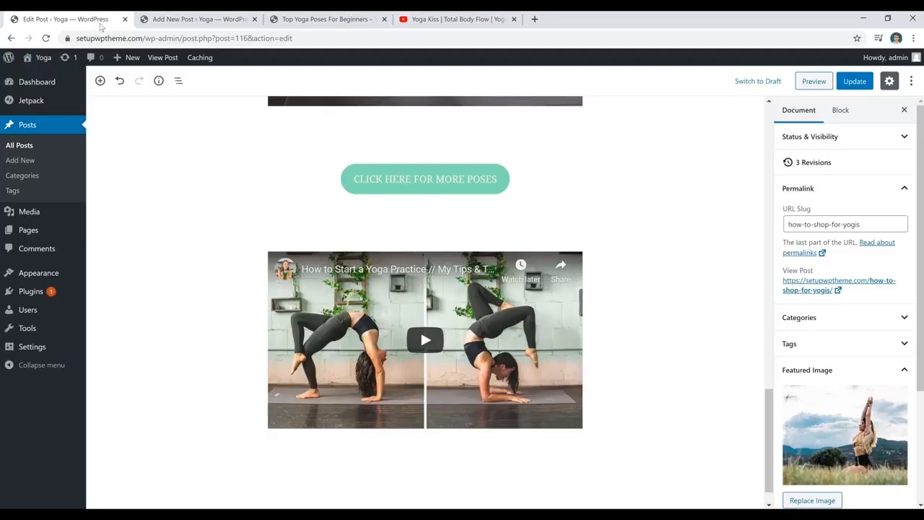
Insert a YouTube block directly below the "How to Start a Yoga Practice" video and embed the copied video address in it
{"action": "left_click", "coordinate": [426, 435]}
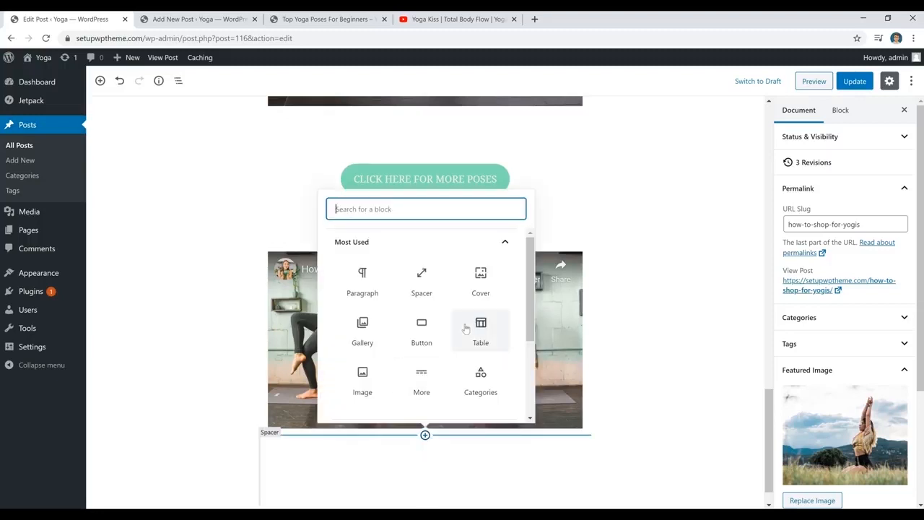
{"action": "scroll", "coordinate": [458, 328], "scroll_direction": "down", "scroll_amount": 3}
{"action": "scroll", "coordinate": [454, 318], "scroll_direction": "up", "scroll_amount": 3}
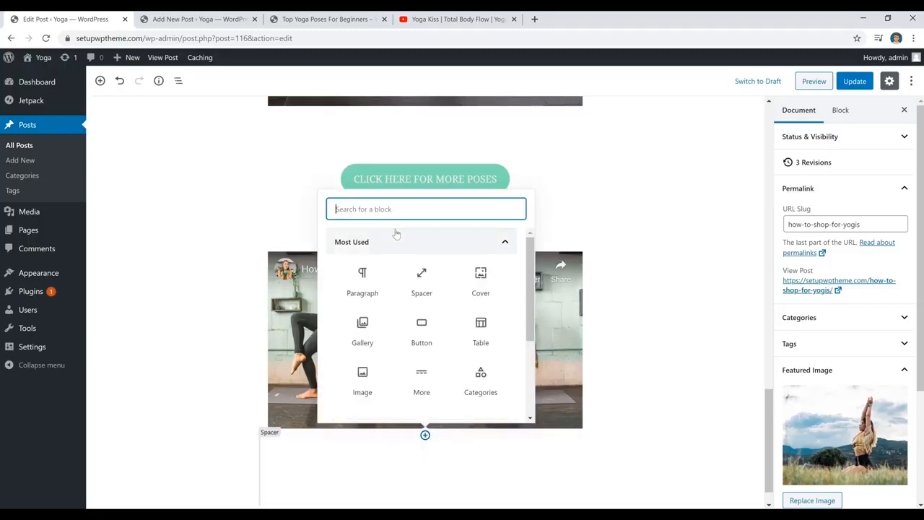
{"action": "type", "text": "you"}
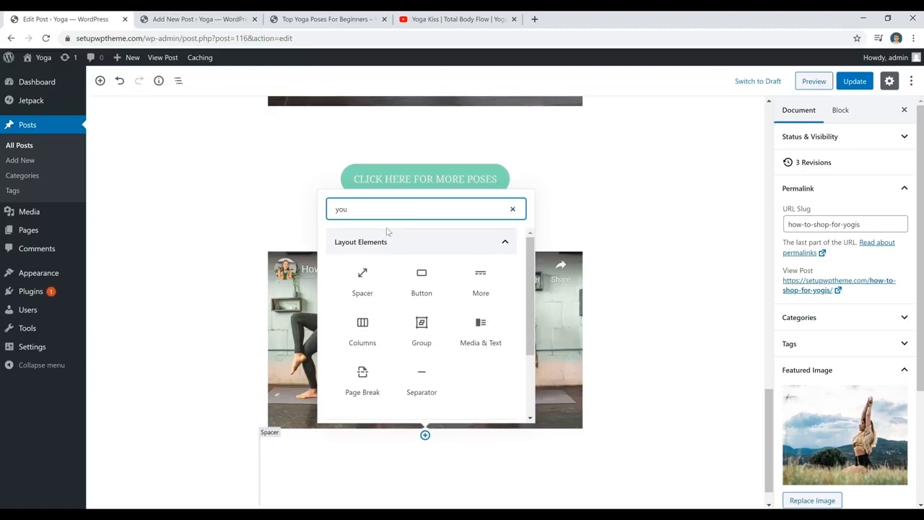
{"action": "type", "text": "b"}
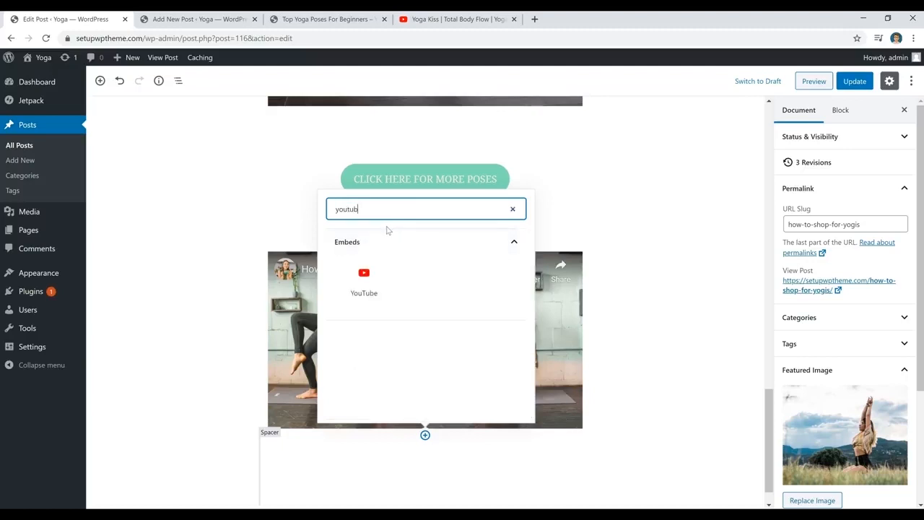
{"action": "left_click", "coordinate": [373, 285]}
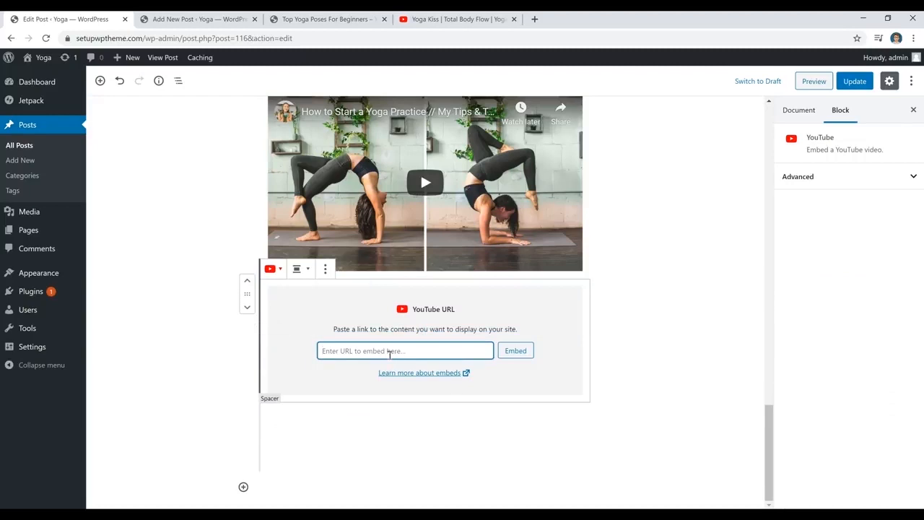
{"action": "key", "text": "ctrl+v"}
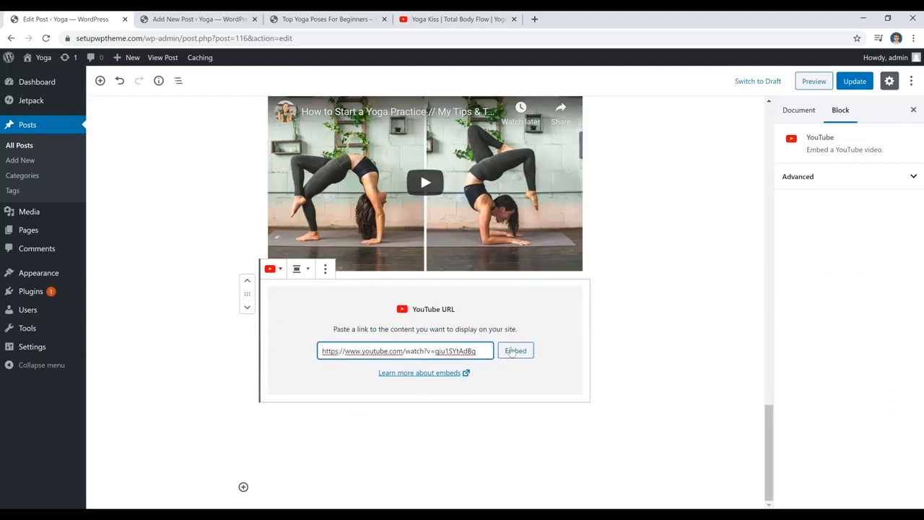
{"action": "left_click", "coordinate": [512, 351]}
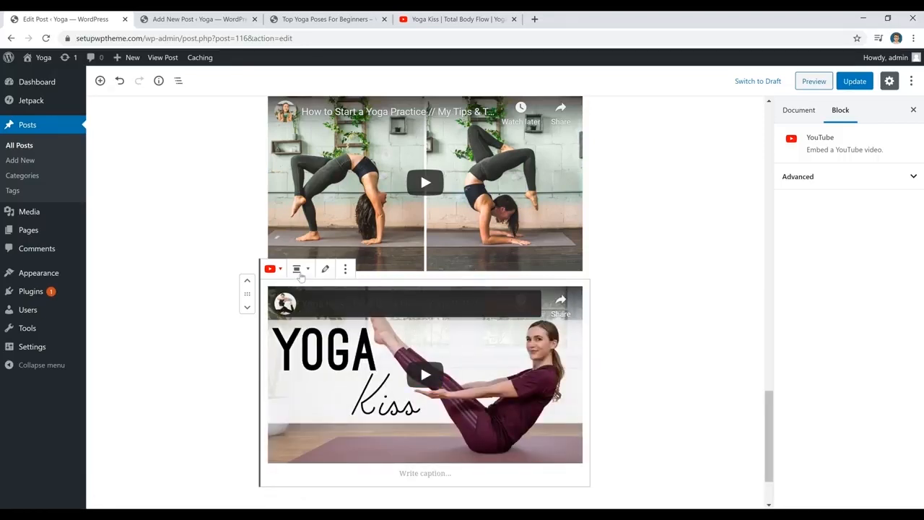
Set the alignment of the embedded Yoga Kiss video and deselect its block
{"action": "left_click", "coordinate": [297, 268]}
{"action": "left_click", "coordinate": [287, 180]}
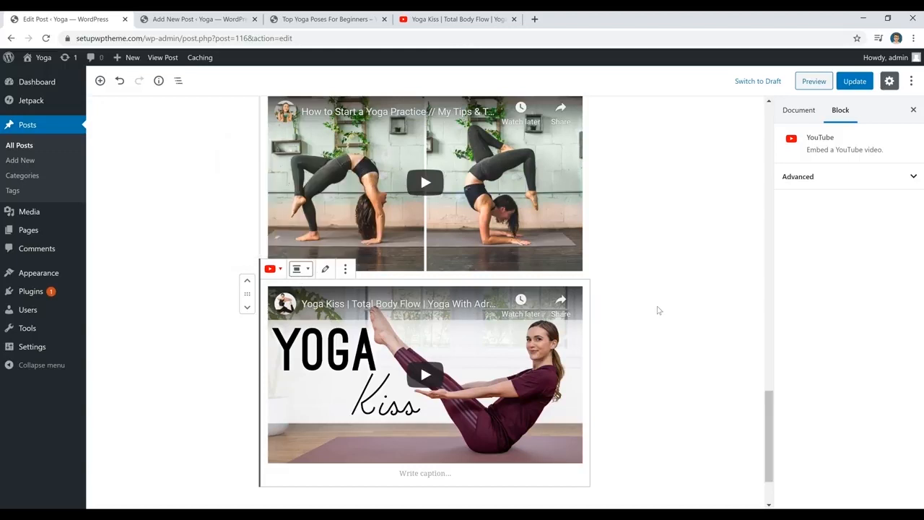
{"action": "left_click", "coordinate": [658, 310]}
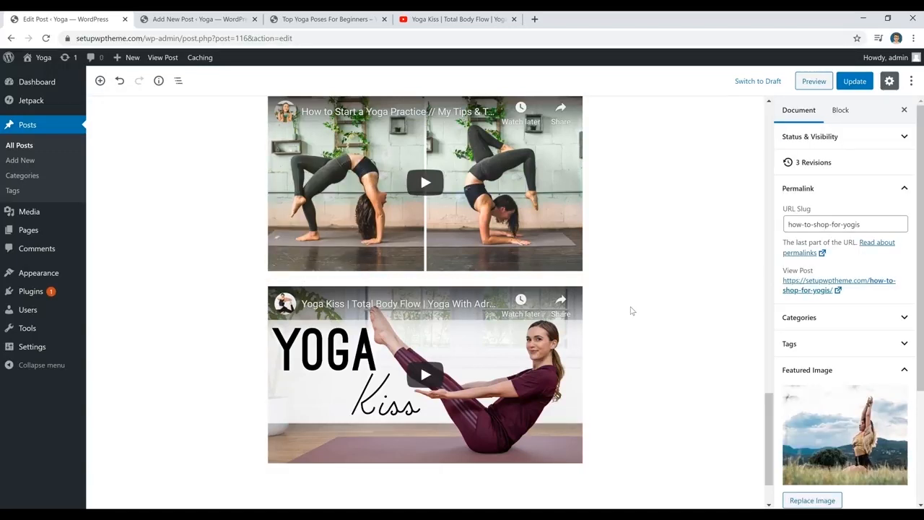
Examine the category list of the Top Yoga Poses For Beginners post and its option for adding a new category
{"action": "scroll", "coordinate": [631, 311], "scroll_direction": "up", "scroll_amount": 15}
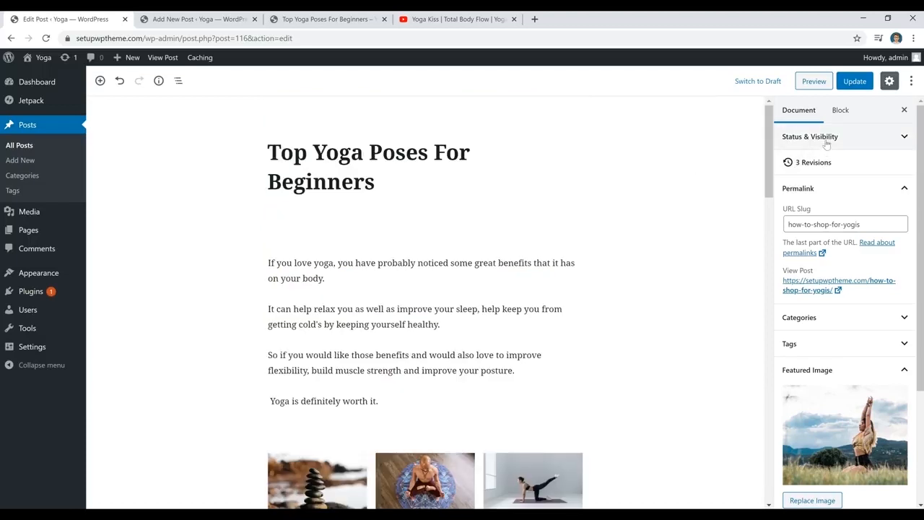
{"action": "scroll", "coordinate": [838, 144], "scroll_direction": "down", "scroll_amount": 3}
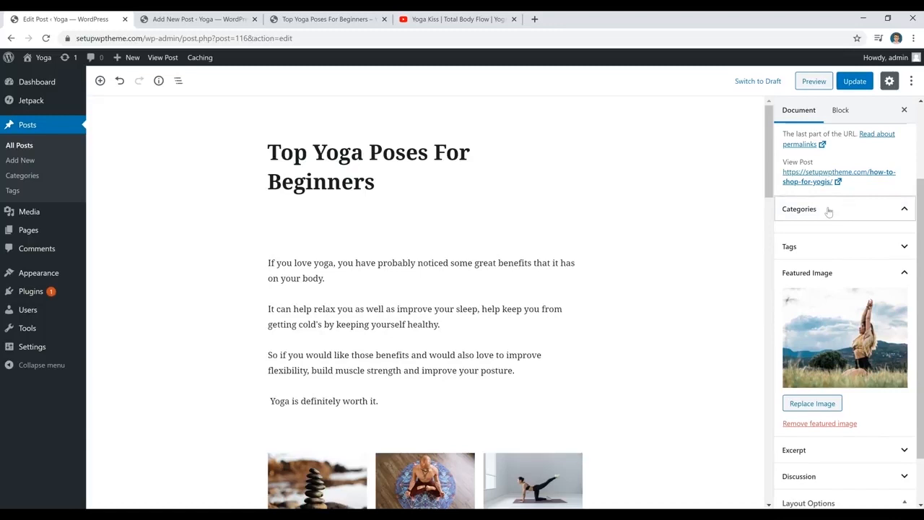
{"action": "left_click", "coordinate": [830, 209]}
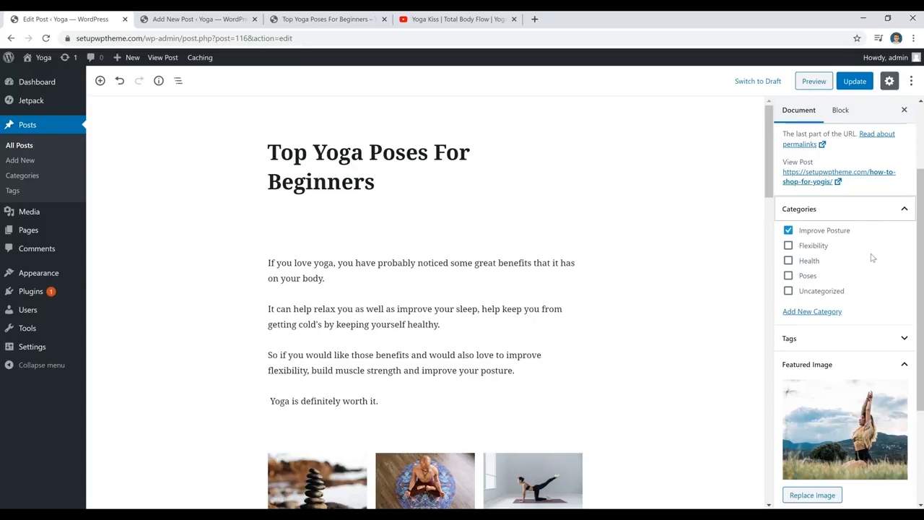
{"action": "left_click", "coordinate": [821, 313]}
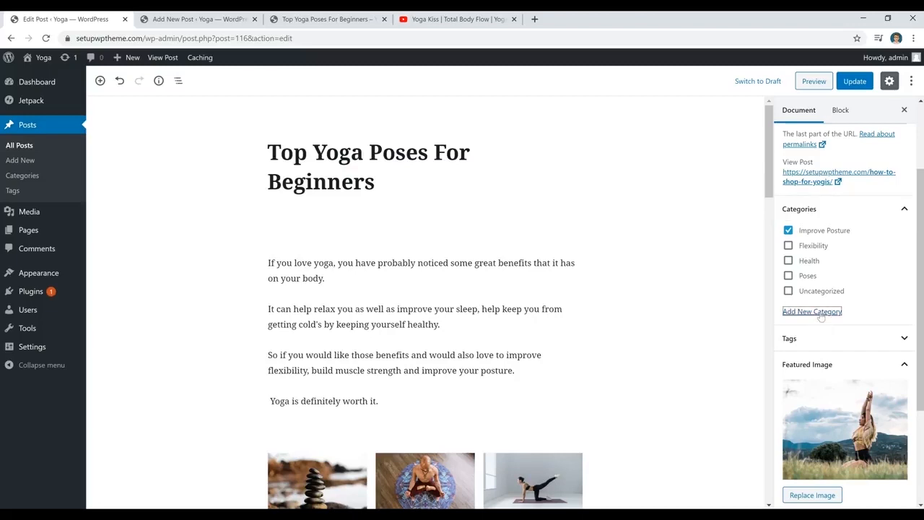
Add the tags "top yoga poses for beginners" and "yoga for beginners" to the Top Yoga Poses For Beginners post
{"action": "left_click", "coordinate": [814, 343]}
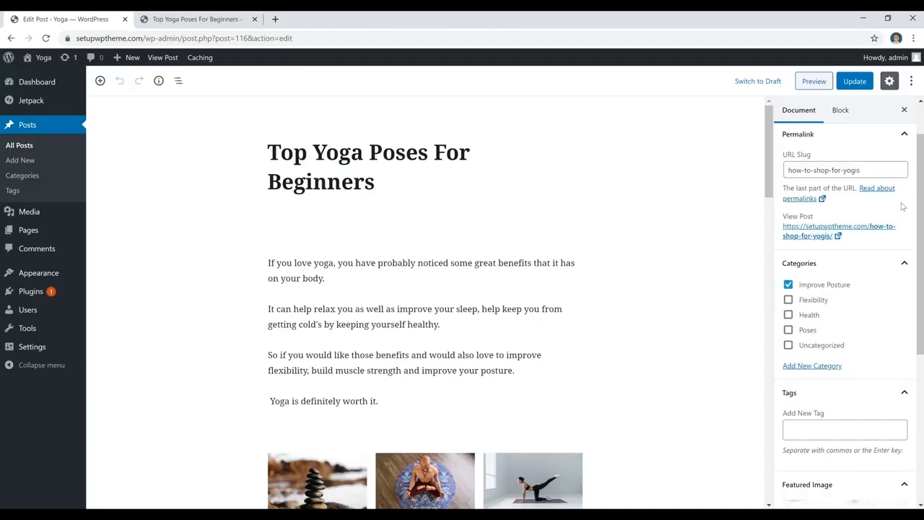
{"action": "scroll", "coordinate": [850, 293], "scroll_direction": "down", "scroll_amount": 3}
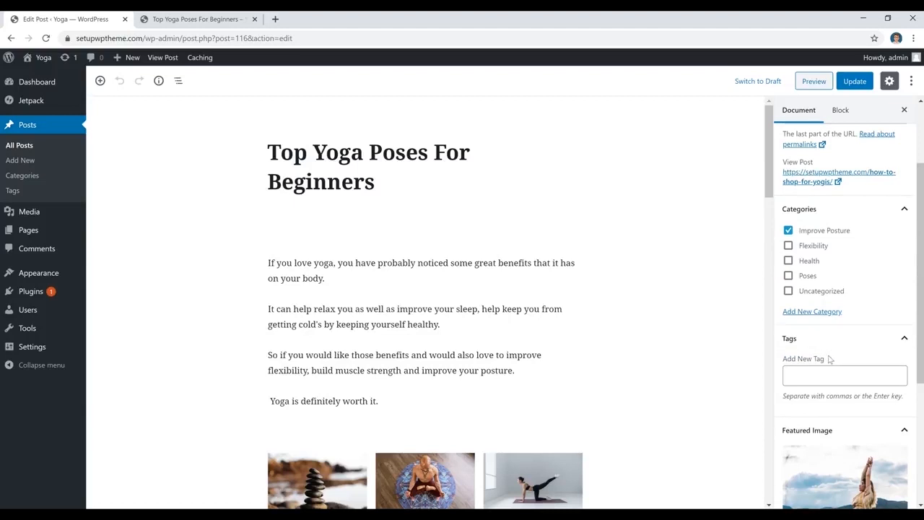
{"action": "left_click", "coordinate": [832, 323]}
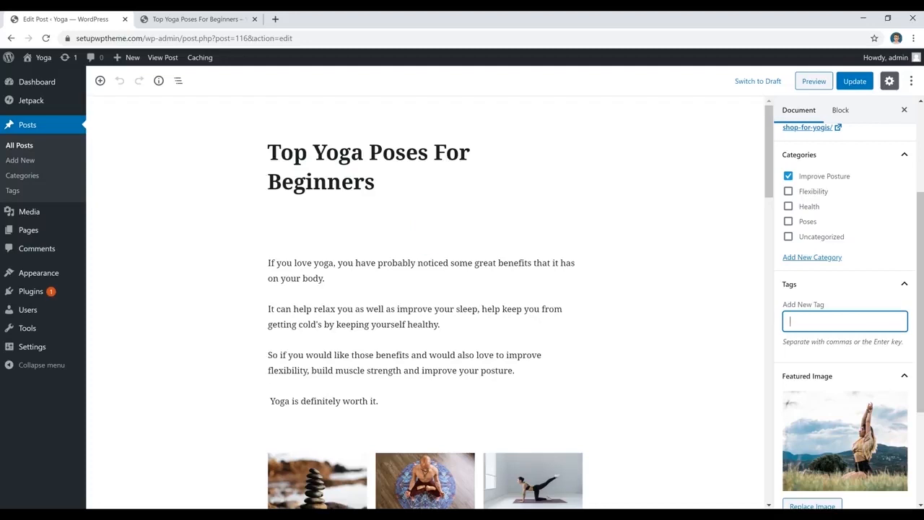
{"action": "type", "text": "top yoga poses for beginners"}
{"action": "key", "text": "Return"}
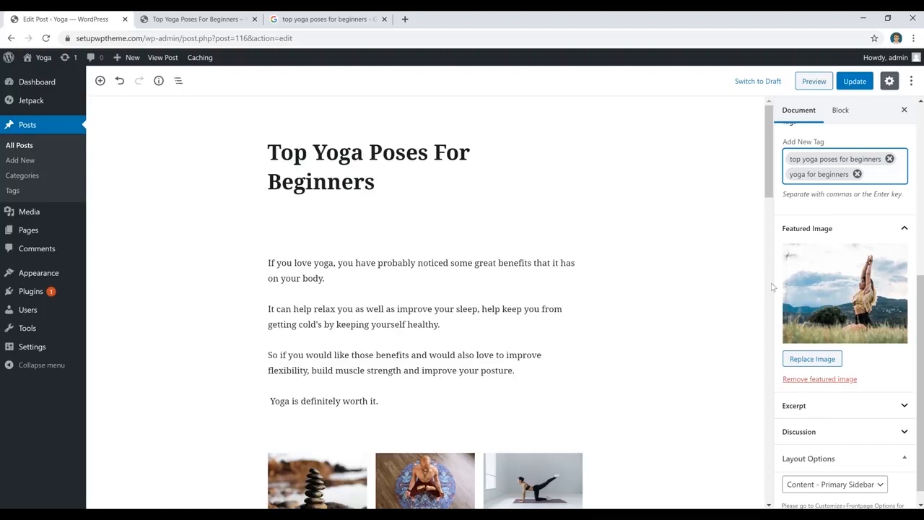
Switch to the live site and examine how featured images appear on the Top Yoga Poses For Beginners post and the homepage
{"action": "left_click", "coordinate": [194, 20]}
{"action": "scroll", "coordinate": [358, 253], "scroll_direction": "down", "scroll_amount": 3}
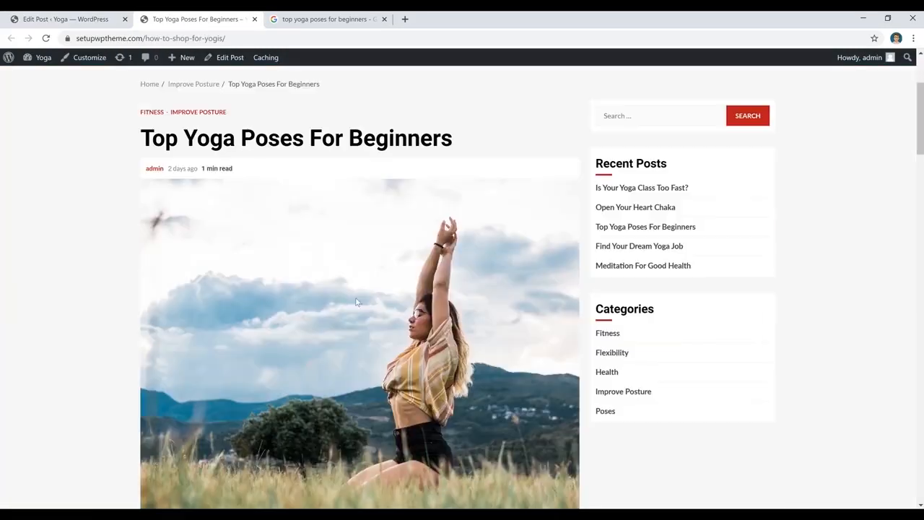
{"action": "scroll", "coordinate": [350, 334], "scroll_direction": "up", "scroll_amount": 3}
{"action": "left_click", "coordinate": [179, 153]}
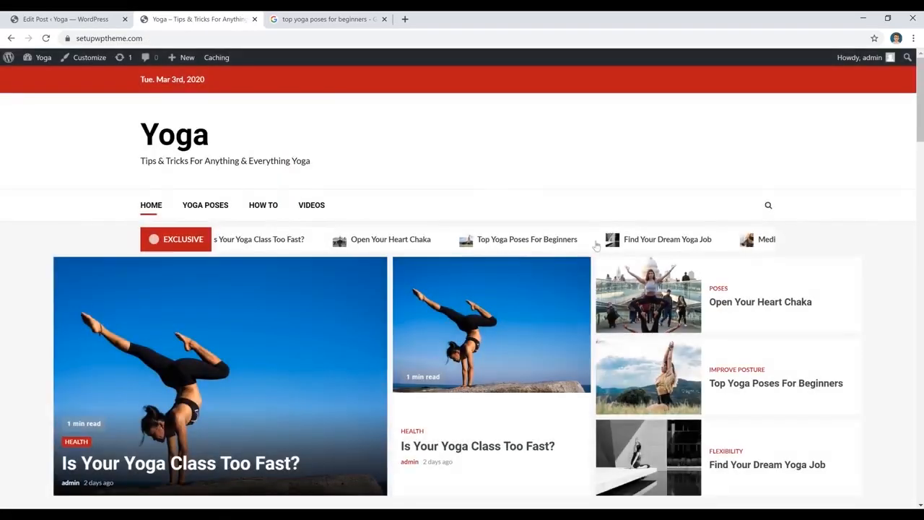
{"action": "scroll", "coordinate": [548, 184], "scroll_direction": "down", "scroll_amount": 2}
{"action": "scroll", "coordinate": [583, 427], "scroll_direction": "down", "scroll_amount": 1}
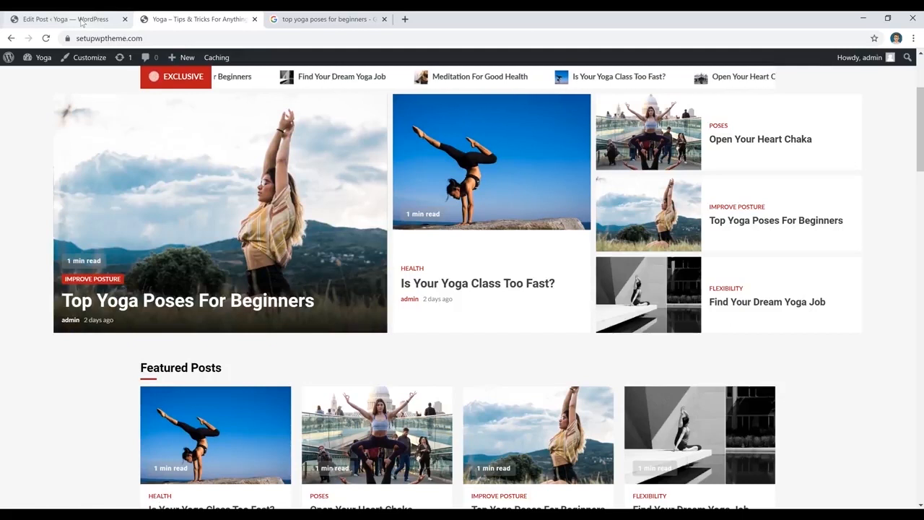
Remove the post's featured image, upload pexels-photo-2410573 from the Desktop, and set it as the featured image
{"action": "left_click", "coordinate": [108, 21]}
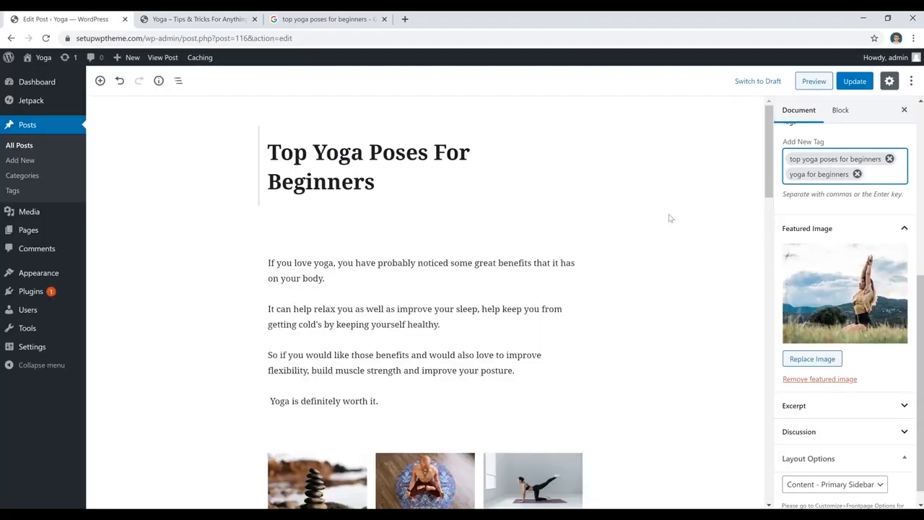
{"action": "left_click", "coordinate": [809, 383]}
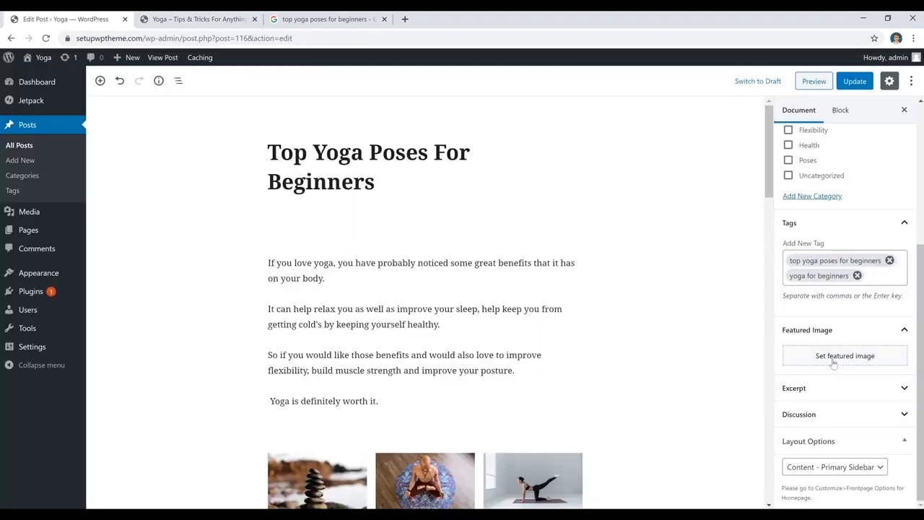
{"action": "left_click", "coordinate": [834, 360]}
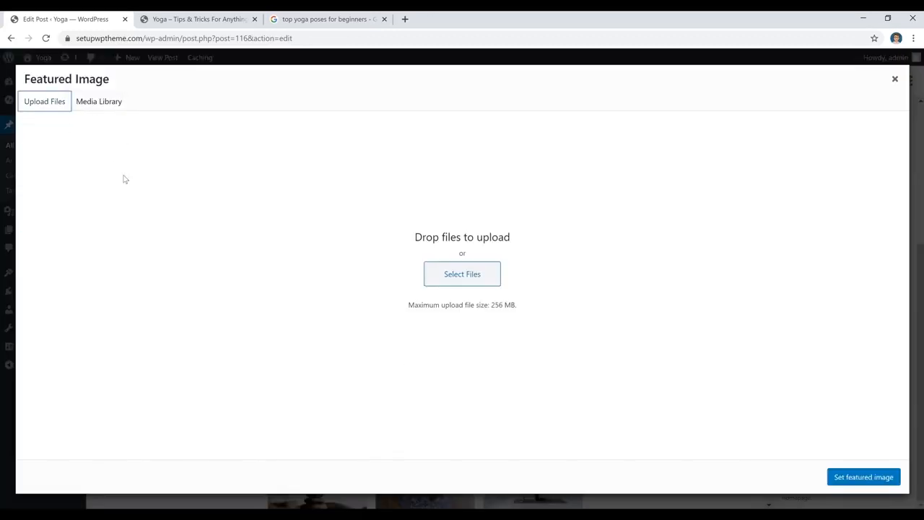
{"action": "left_click", "coordinate": [462, 279]}
{"action": "left_click", "coordinate": [319, 203]}
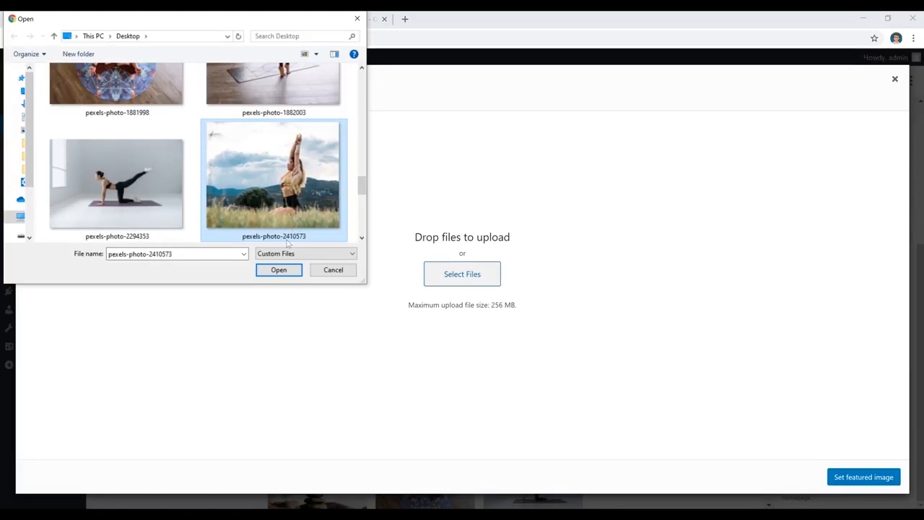
{"action": "left_click", "coordinate": [280, 270]}
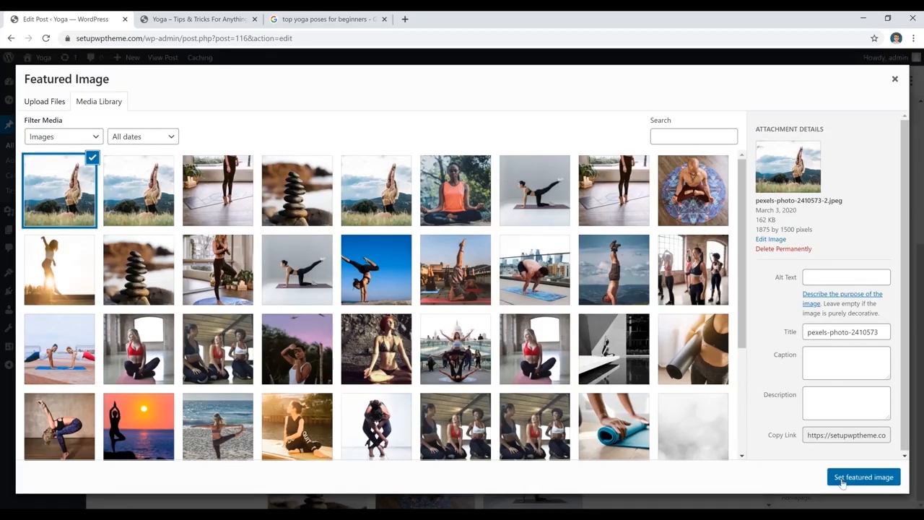
{"action": "left_click", "coordinate": [857, 483]}
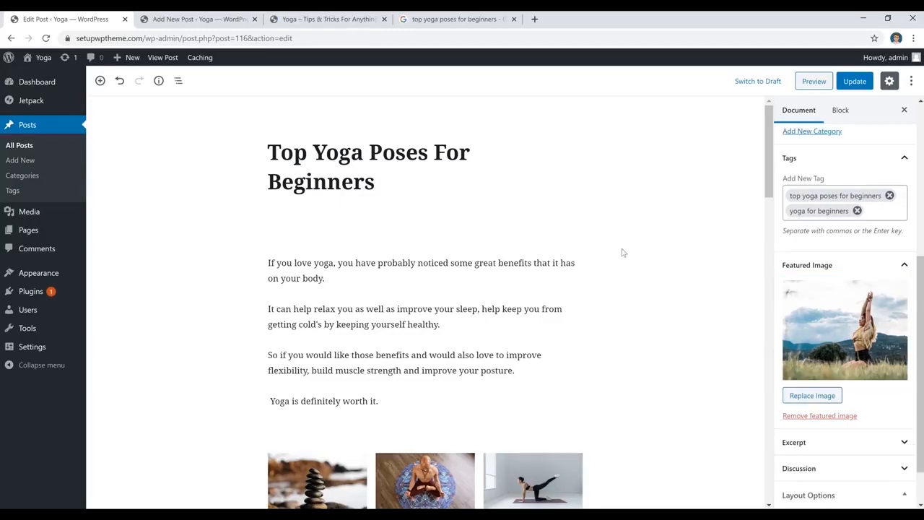
Title the new empty post "Best Yoga Techniques (8 Tips)" and save it as a draft
{"action": "left_click", "coordinate": [213, 22]}
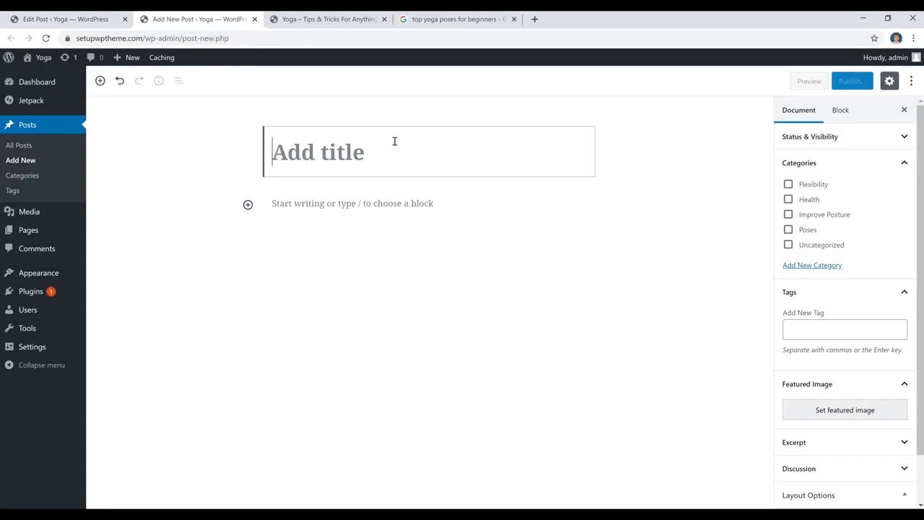
{"action": "type", "text": "Best Yoga Techniques (8 Tips)"}
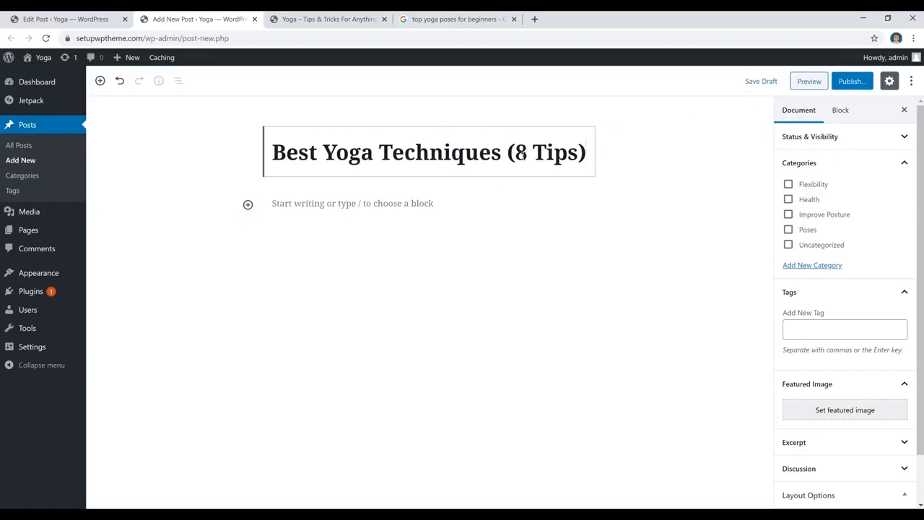
{"action": "left_click", "coordinate": [759, 83]}
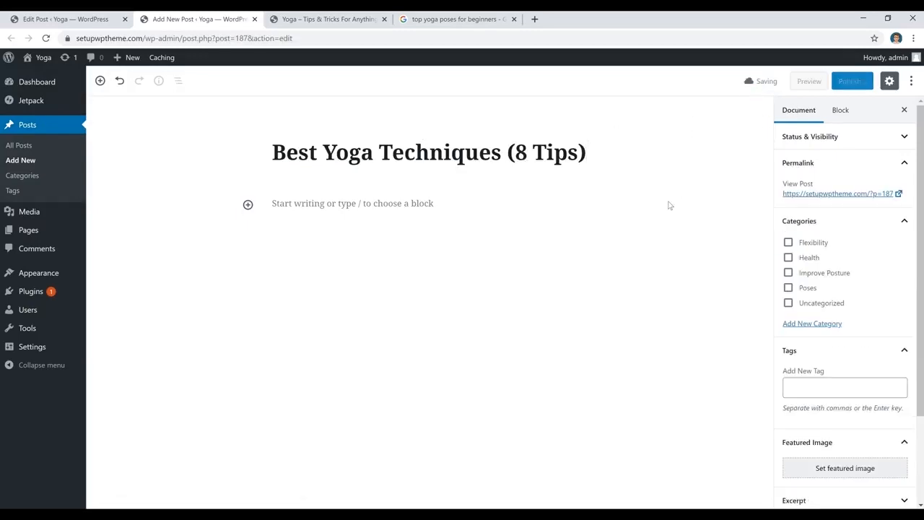
Open the draft "Best Yoga Techniques (8 Tips)" from the list of all posts and publish it
{"action": "left_click", "coordinate": [22, 150]}
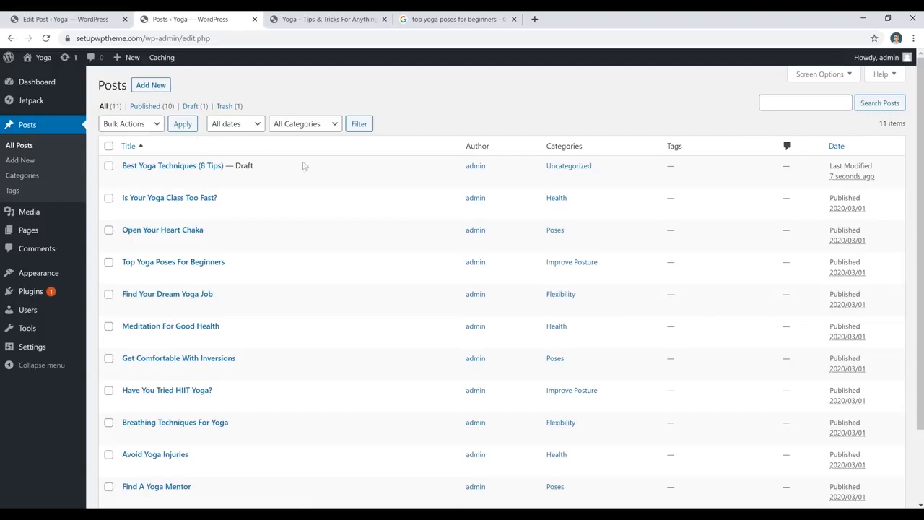
{"action": "left_click", "coordinate": [178, 167]}
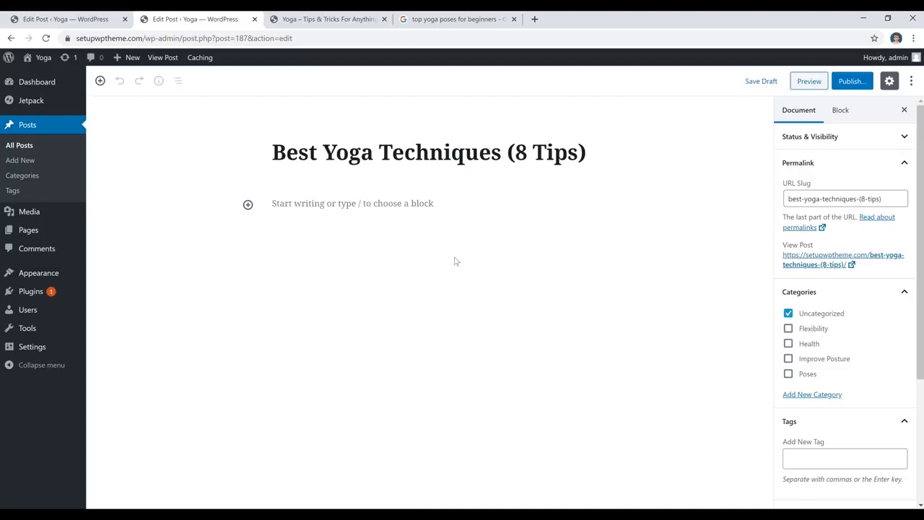
{"action": "left_click", "coordinate": [850, 81]}
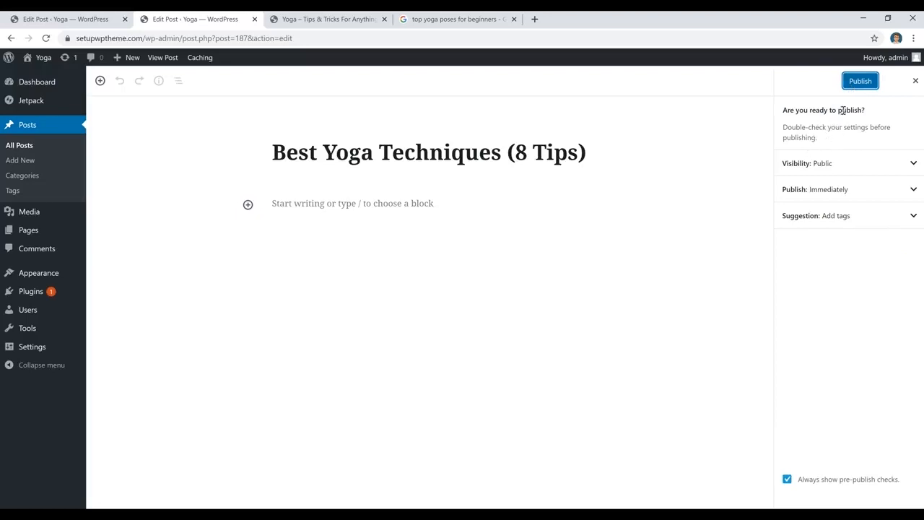
{"action": "left_click", "coordinate": [861, 82]}
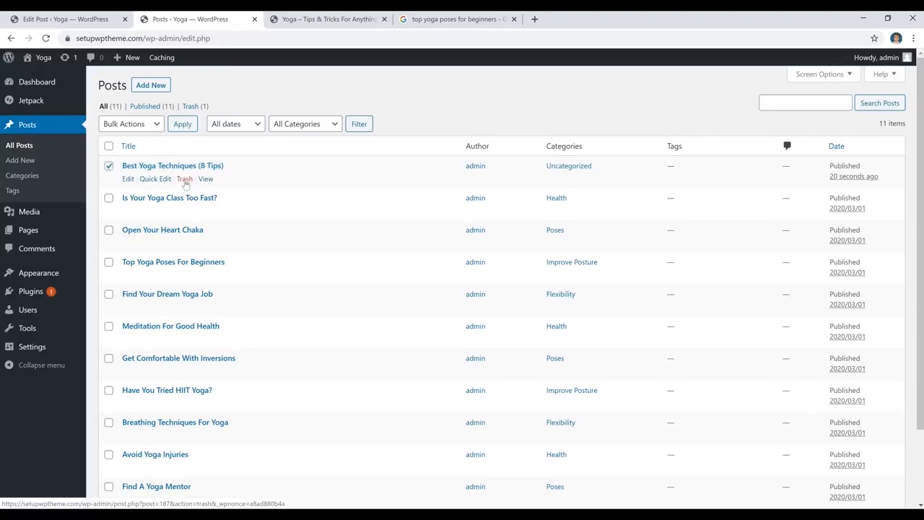
Move the selected "Best Yoga Techniques (8 Tips)" post to the trash with a bulk action
{"action": "left_click", "coordinate": [147, 127]}
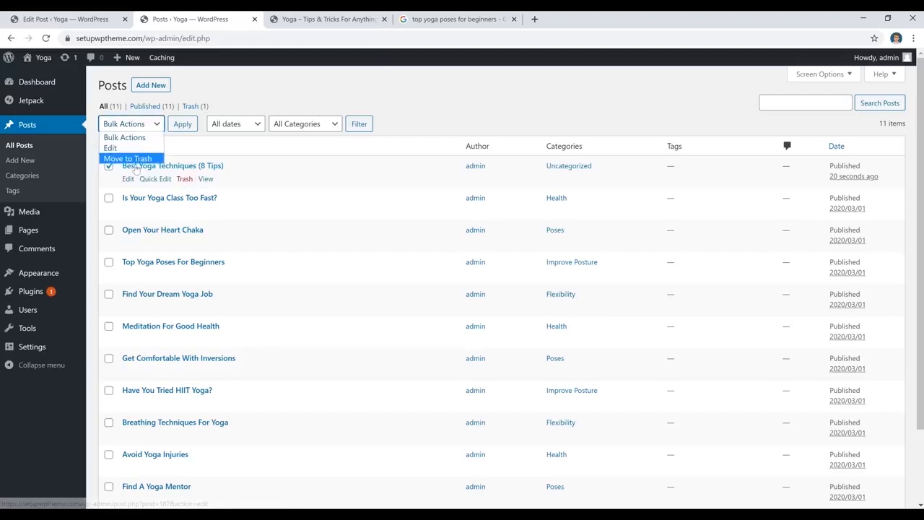
{"action": "left_click", "coordinate": [128, 159]}
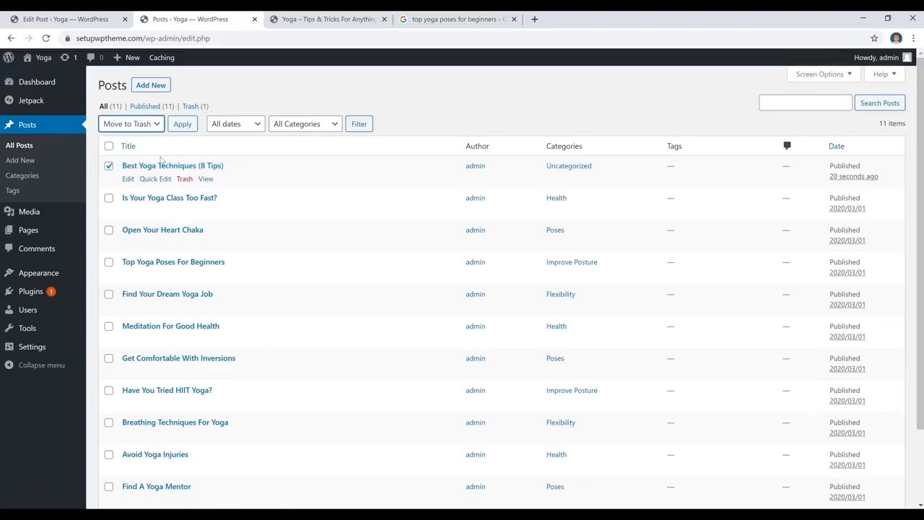
{"action": "left_click", "coordinate": [181, 124]}
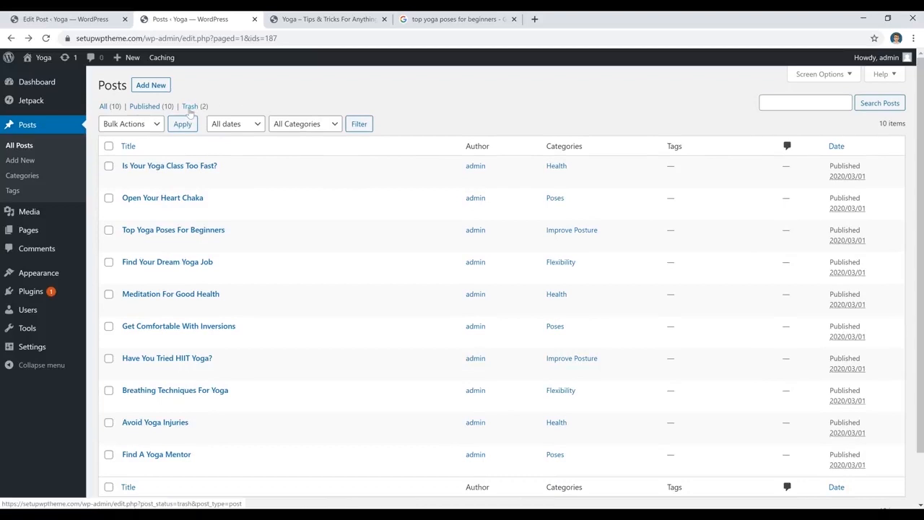
Select all posts in the Trash and choose Delete Permanently as the bulk action
{"action": "left_click", "coordinate": [190, 108]}
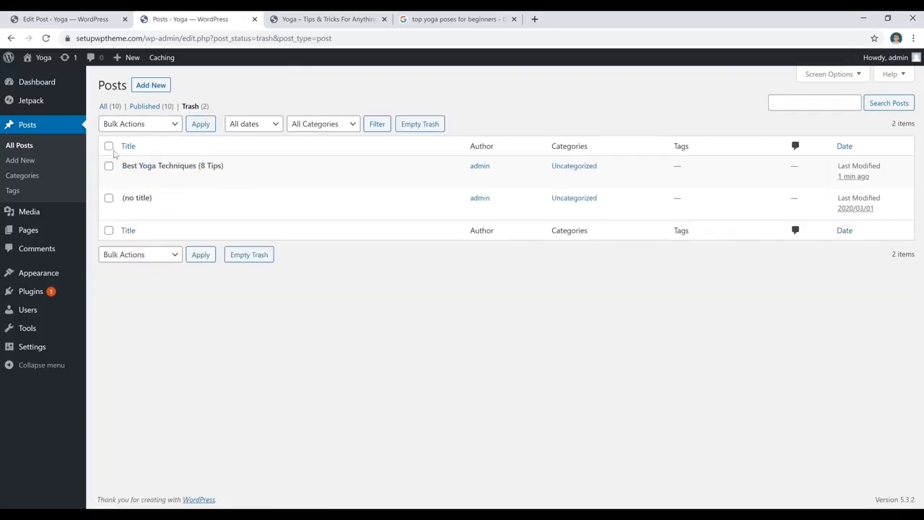
{"action": "left_click", "coordinate": [108, 146]}
{"action": "left_click", "coordinate": [140, 124]}
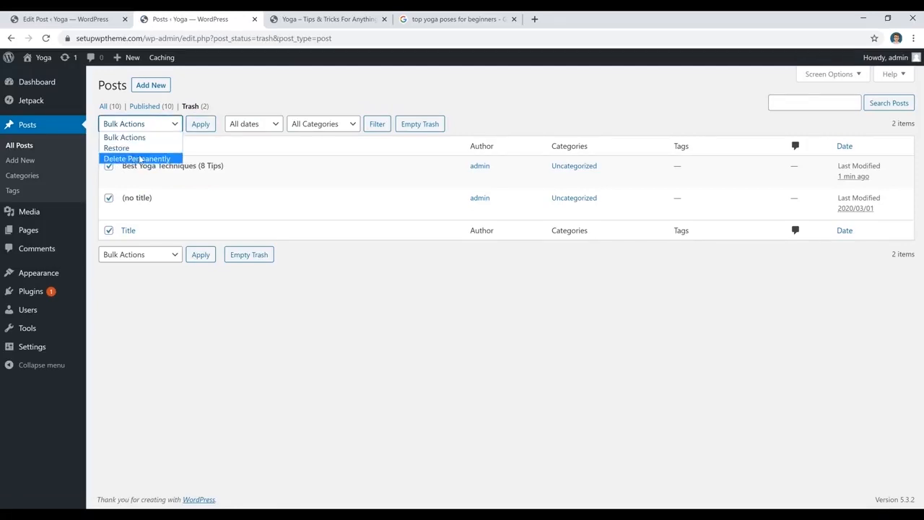
{"action": "left_click", "coordinate": [142, 159]}
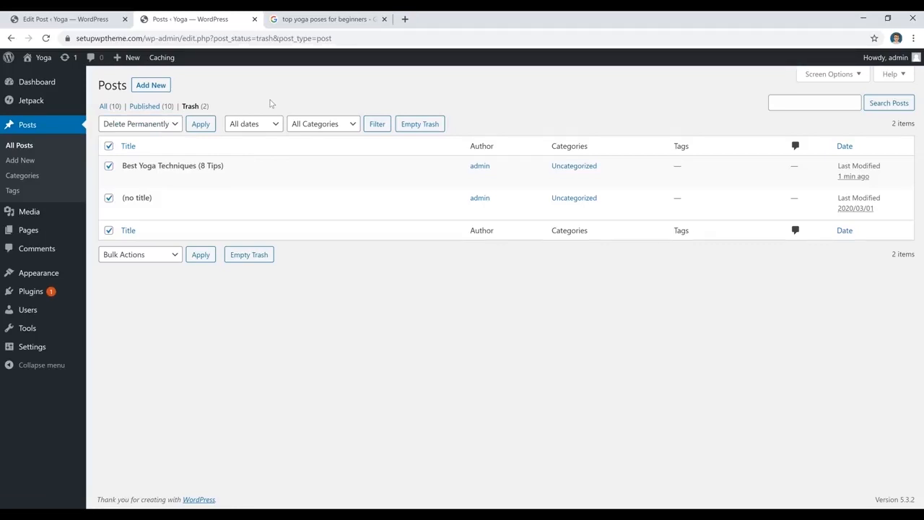
Check the navigation on the live homepage, then open the Menus settings and show the categories available to add
{"action": "left_click", "coordinate": [343, 22]}
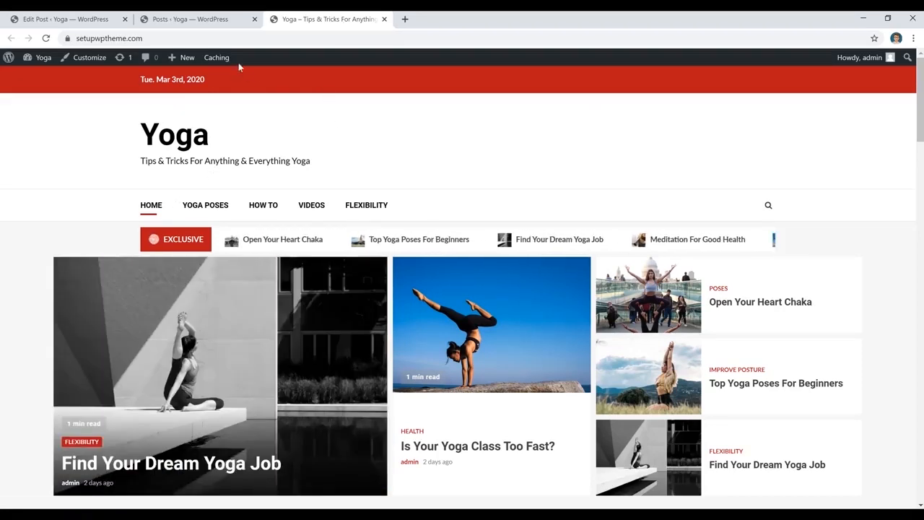
{"action": "left_click", "coordinate": [195, 19]}
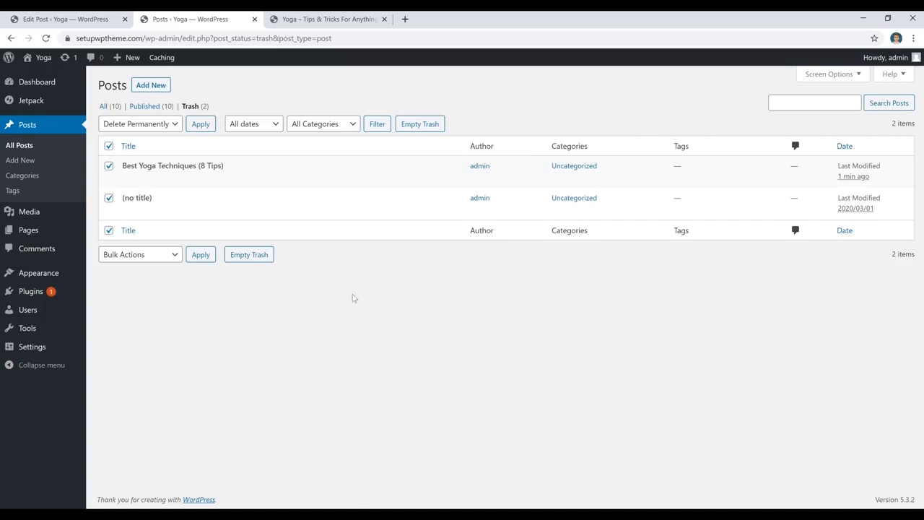
{"action": "mouse_move", "coordinate": [37, 273]}
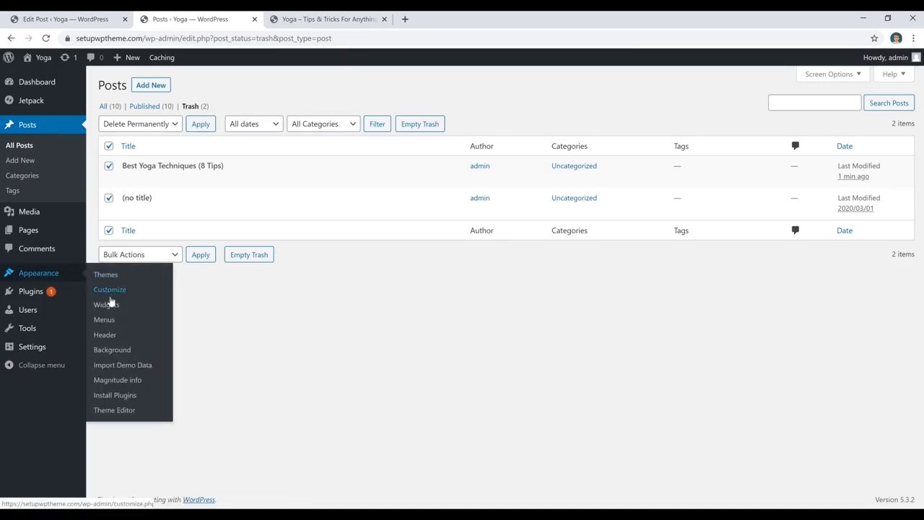
{"action": "left_click", "coordinate": [104, 321]}
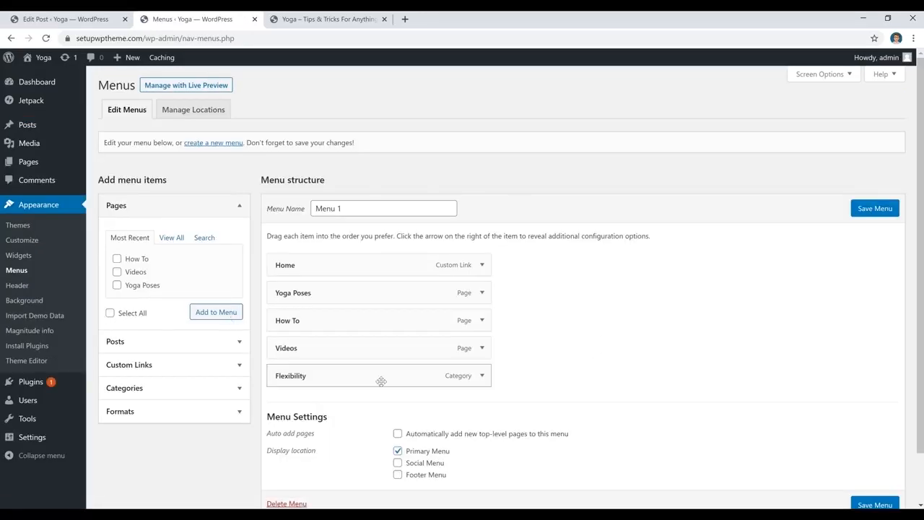
{"action": "left_click", "coordinate": [206, 390]}
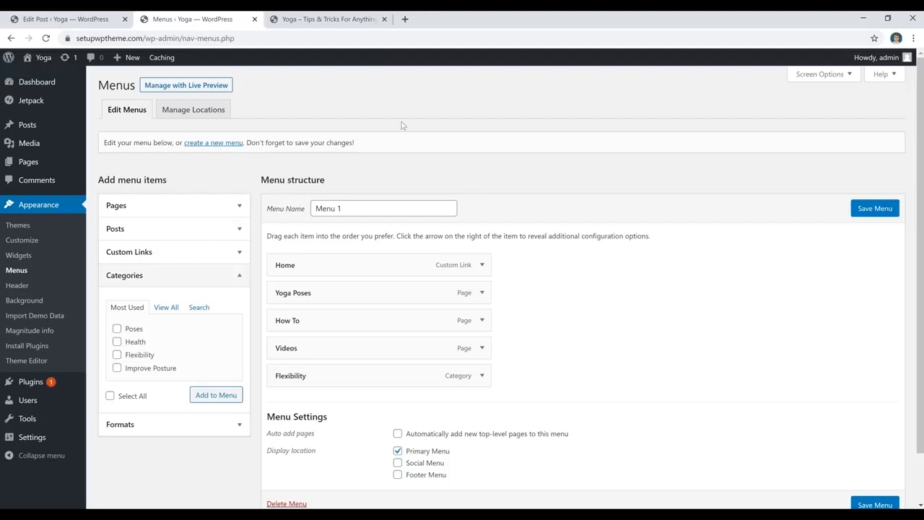
Open the Flexibility category page on the live site and examine the posts it lists
{"action": "left_click", "coordinate": [332, 20]}
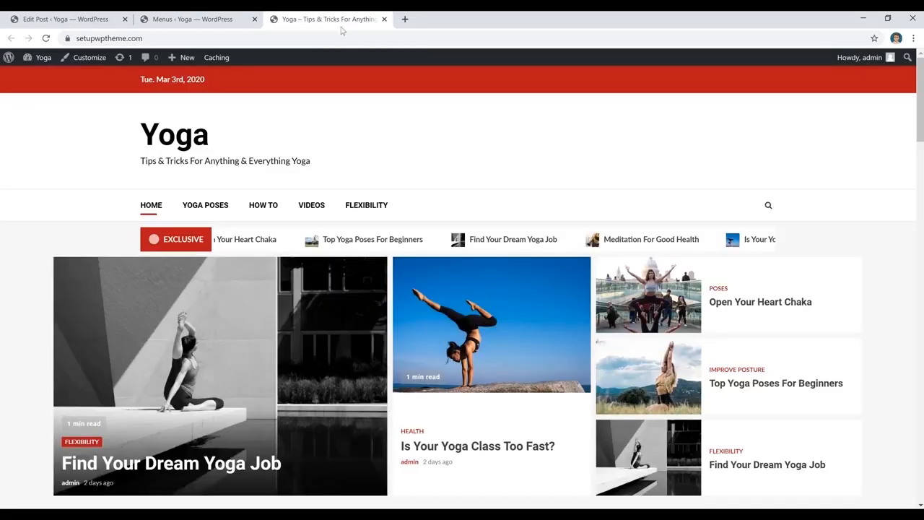
{"action": "left_click", "coordinate": [369, 207]}
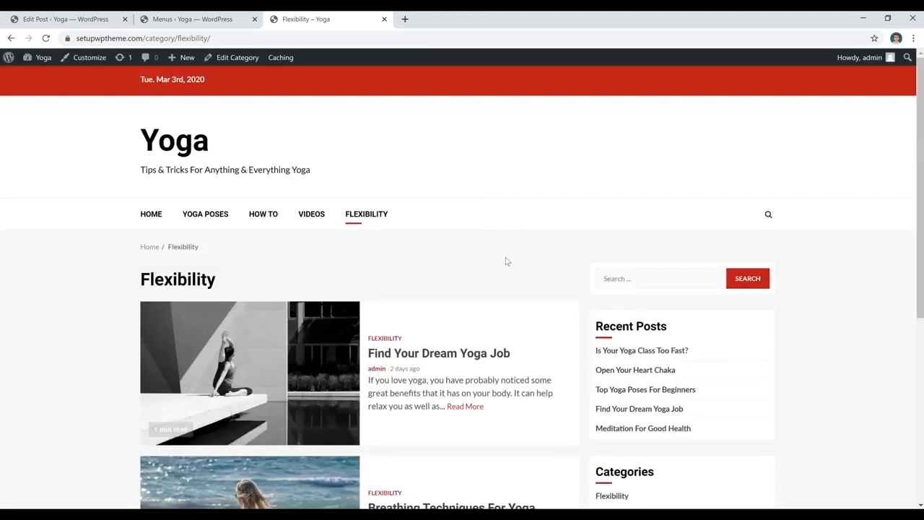
{"action": "scroll", "coordinate": [506, 261], "scroll_direction": "down", "scroll_amount": 4}
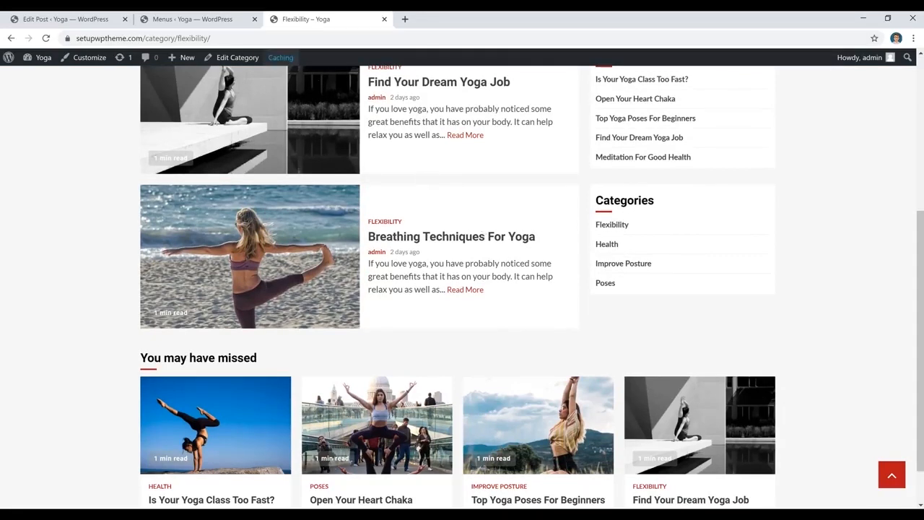
Add the Poses, Health and Improve Posture categories to Menu 1 and save the menu
{"action": "left_click", "coordinate": [191, 21]}
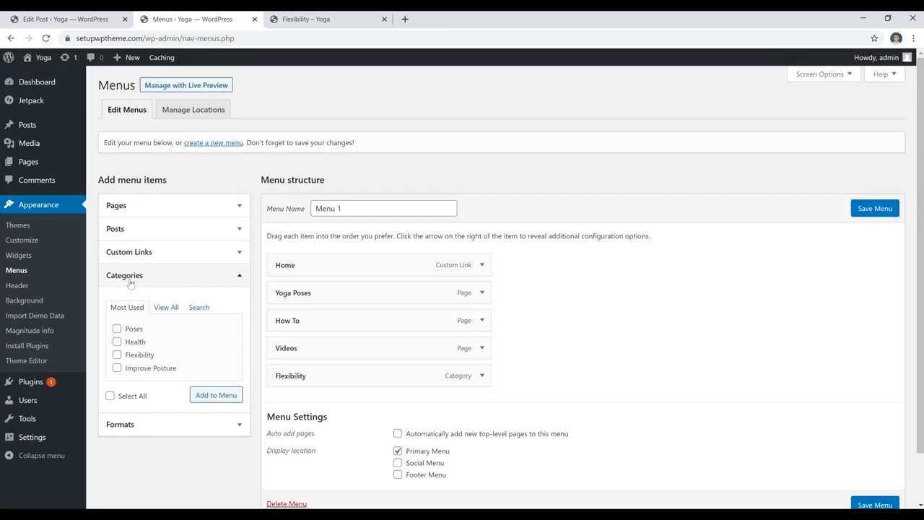
{"action": "left_click", "coordinate": [134, 332]}
{"action": "left_click", "coordinate": [137, 345]}
{"action": "left_click", "coordinate": [139, 356]}
{"action": "key", "text": "ctrl+Tab"}
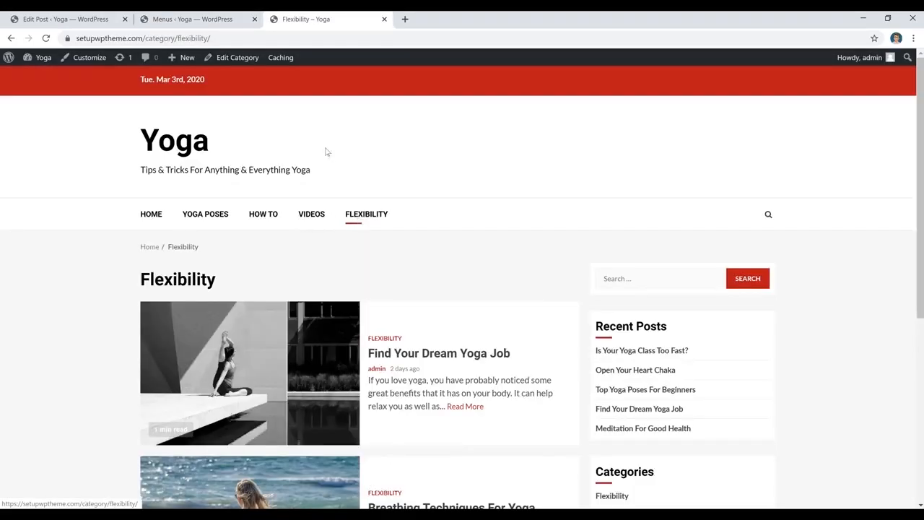
{"action": "key", "text": "ctrl+shift+Tab"}
{"action": "left_click", "coordinate": [140, 369]}
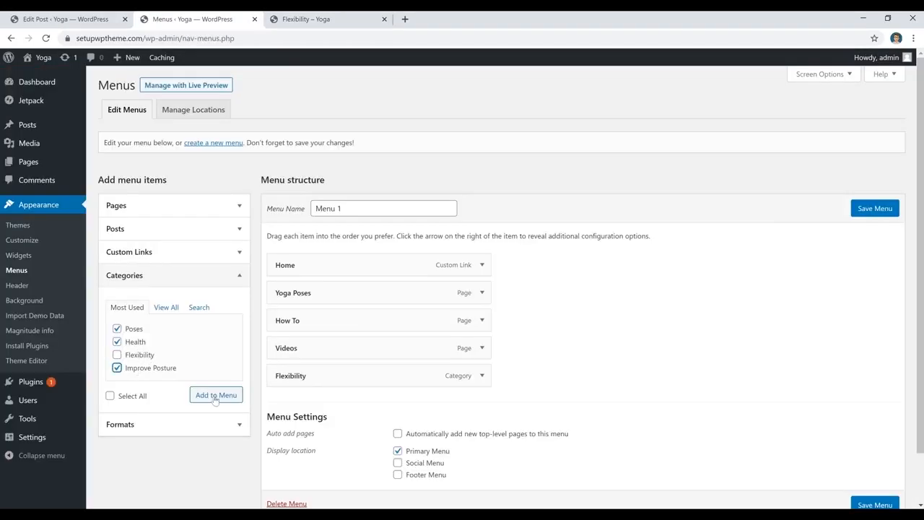
{"action": "left_click", "coordinate": [219, 400]}
{"action": "scroll", "coordinate": [598, 371], "scroll_direction": "down", "scroll_amount": 2}
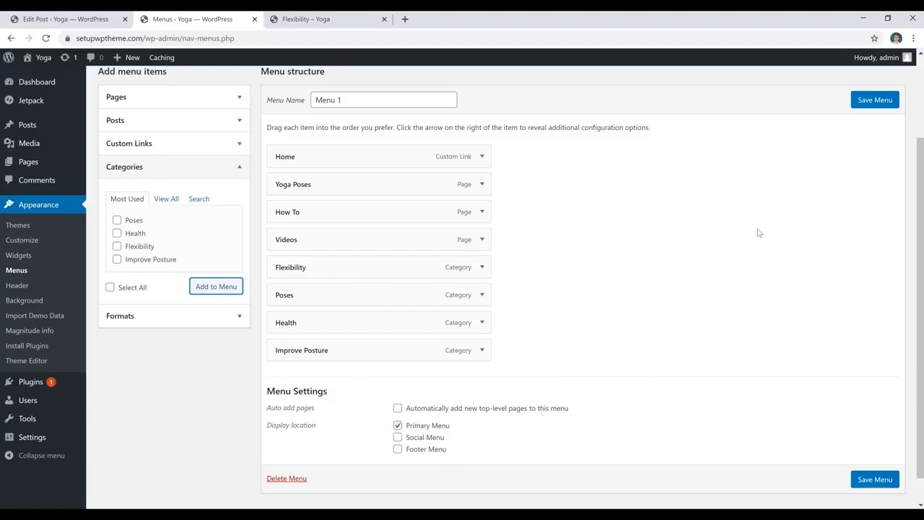
{"action": "left_click", "coordinate": [871, 105]}
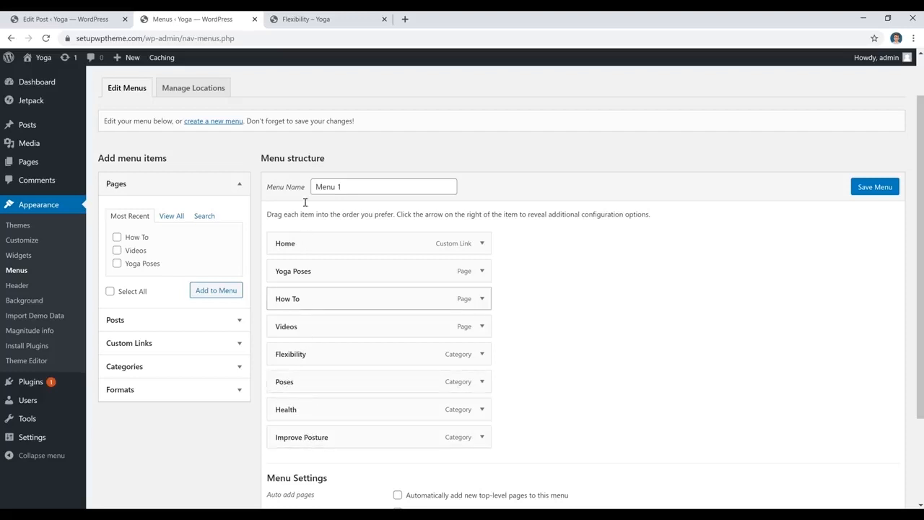
Check the updated navigation menu on the live site and view the Health category page
{"action": "left_click", "coordinate": [314, 24]}
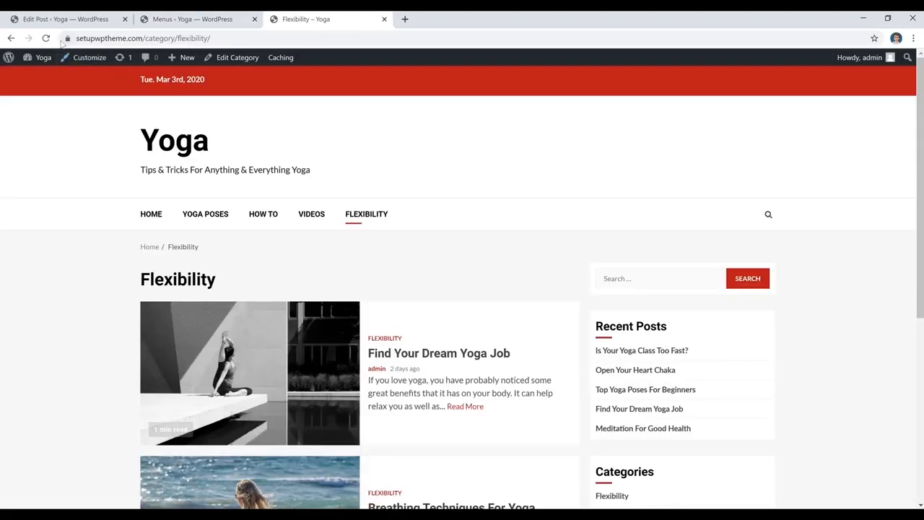
{"action": "left_click", "coordinate": [350, 224]}
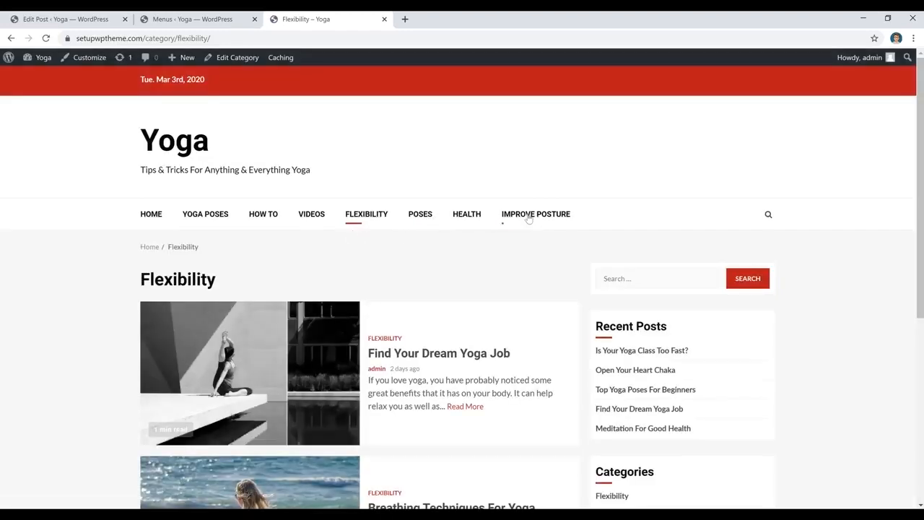
{"action": "left_click", "coordinate": [467, 220]}
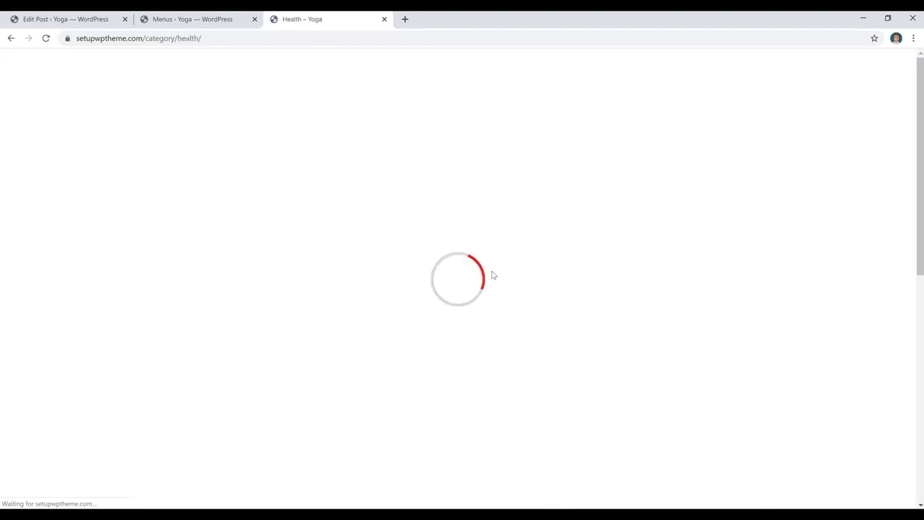
{"action": "scroll", "coordinate": [491, 272], "scroll_direction": "down", "scroll_amount": 2}
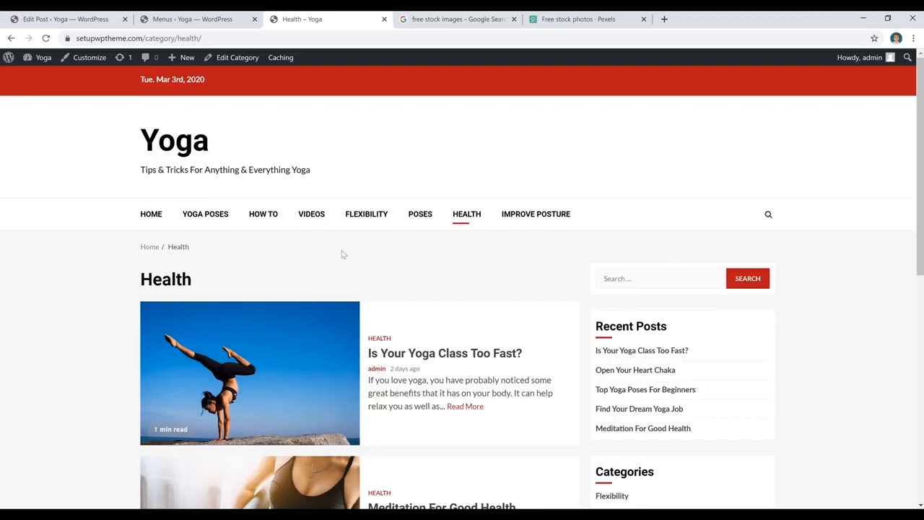
Switch to Pexels, search for yoga photos, and browse the free stock images
{"action": "left_click", "coordinate": [586, 21]}
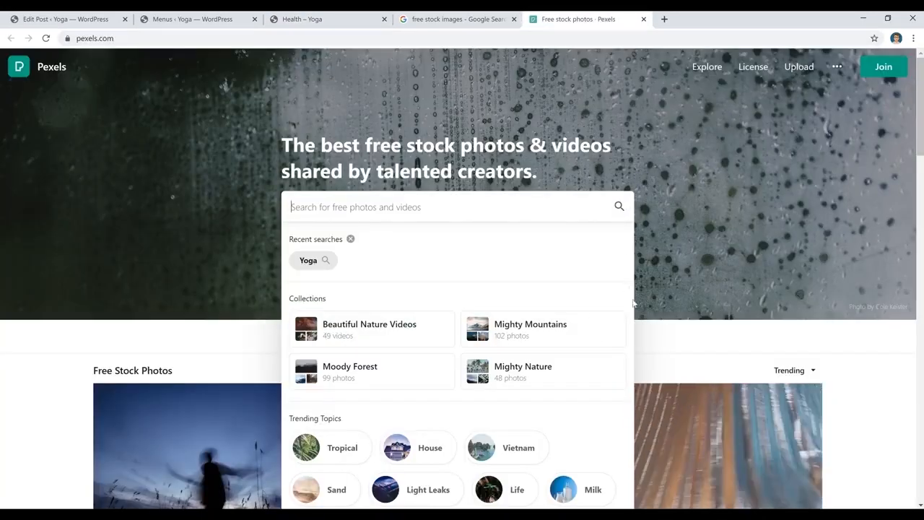
{"action": "scroll", "coordinate": [425, 239], "scroll_direction": "down", "scroll_amount": 2}
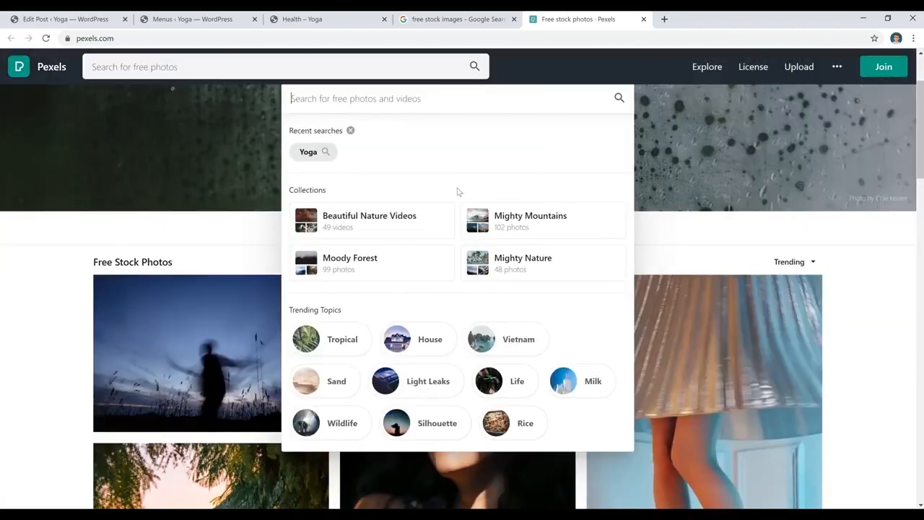
{"action": "scroll", "coordinate": [457, 190], "scroll_direction": "down", "scroll_amount": 3}
{"action": "scroll", "coordinate": [63, 282], "scroll_direction": "down", "scroll_amount": 2}
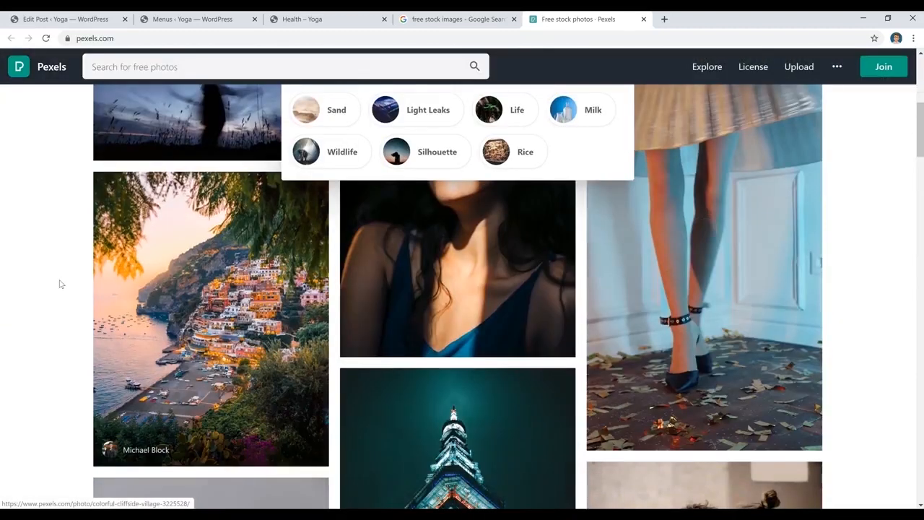
{"action": "scroll", "coordinate": [432, 303], "scroll_direction": "up", "scroll_amount": 5}
{"action": "scroll", "coordinate": [432, 303], "scroll_direction": "up", "scroll_amount": 2}
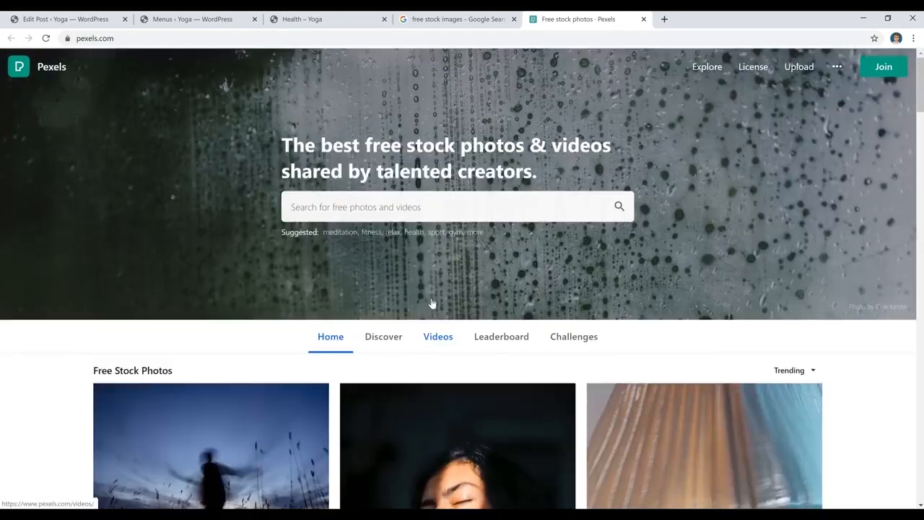
{"action": "left_click", "coordinate": [454, 209]}
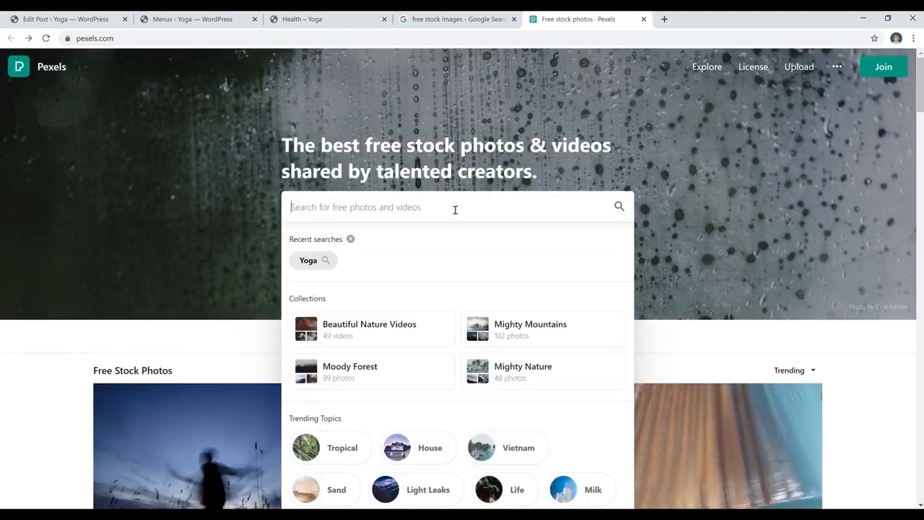
{"action": "left_click", "coordinate": [318, 260]}
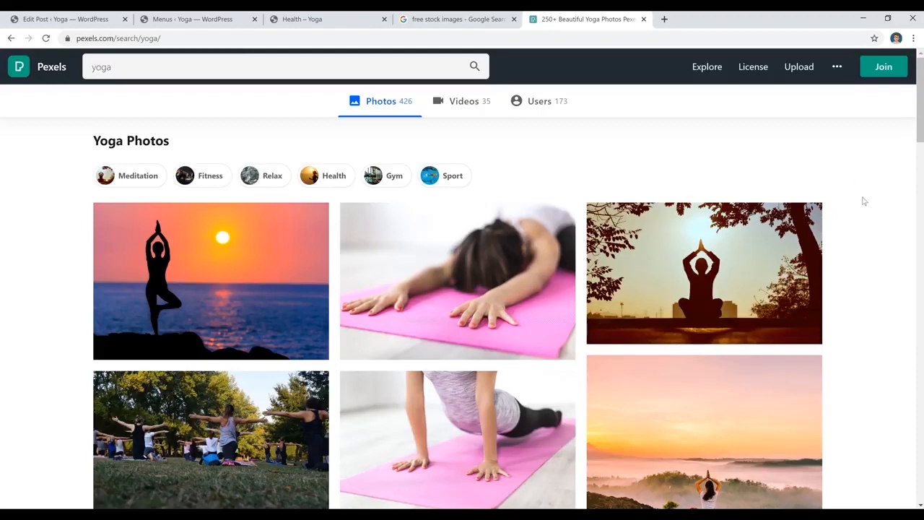
{"action": "scroll", "coordinate": [857, 224], "scroll_direction": "down", "scroll_amount": 7}
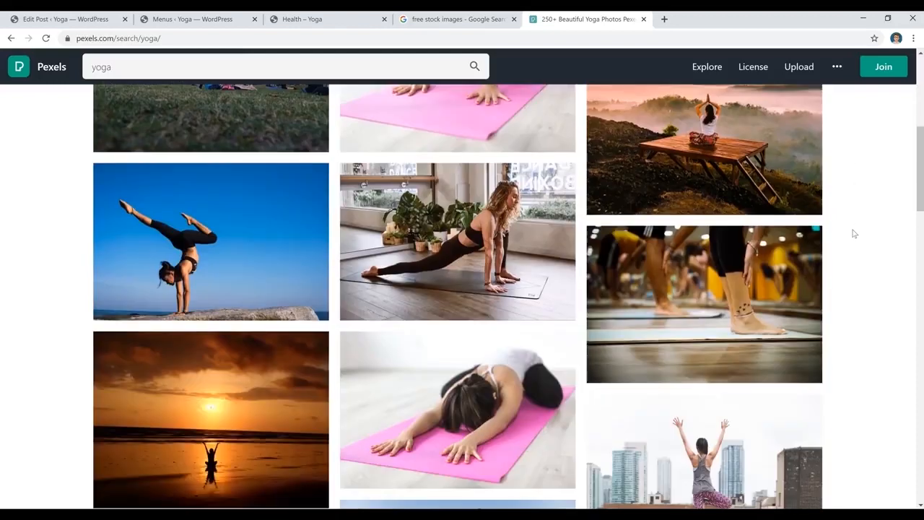
{"action": "scroll", "coordinate": [854, 233], "scroll_direction": "down", "scroll_amount": 5}
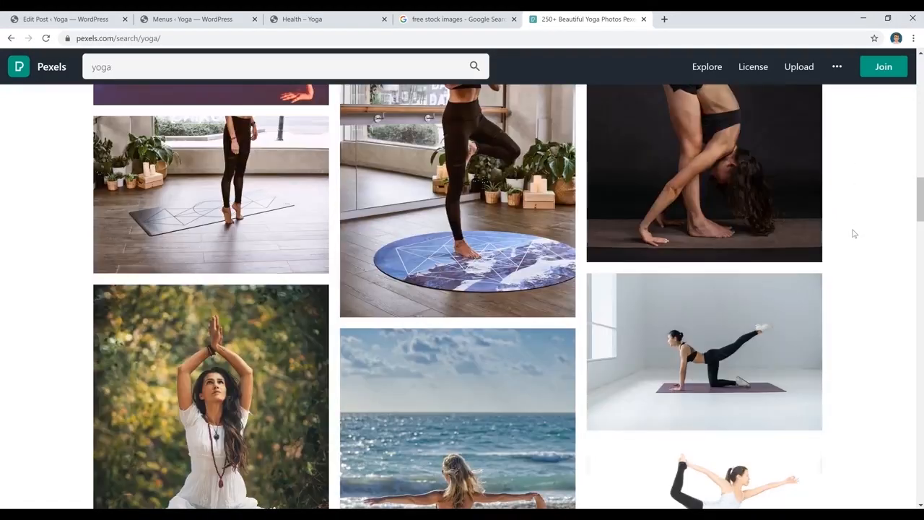
Open the photo of the woman exercising on a purple mat and view its download size options
{"action": "left_click", "coordinate": [735, 283]}
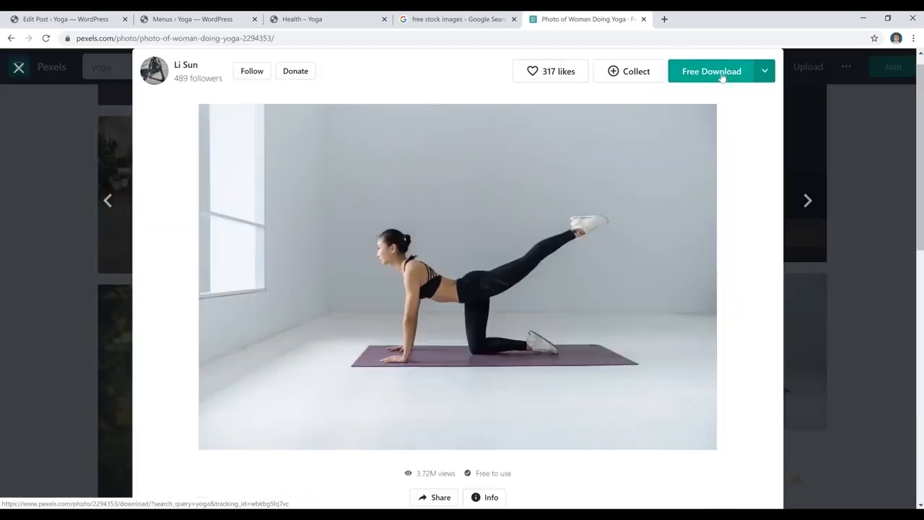
{"action": "left_click", "coordinate": [764, 73]}
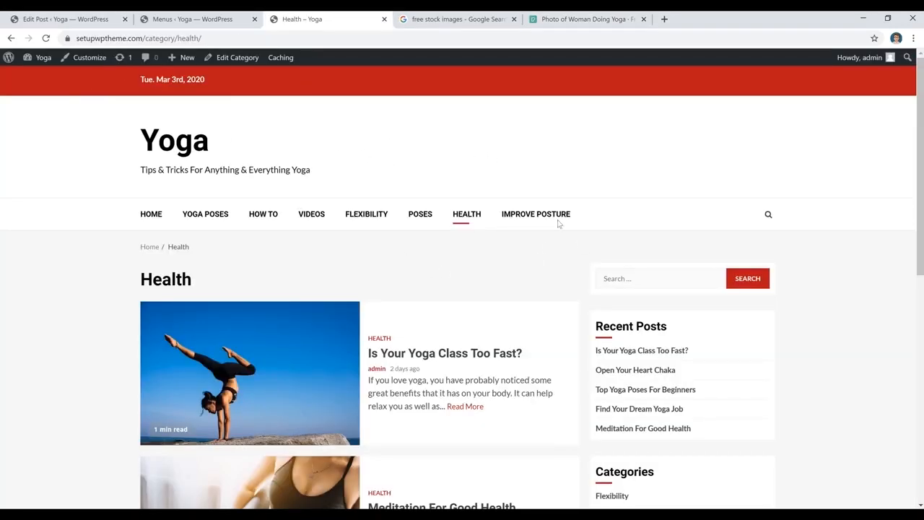
Open the live site's customizer, go to Site Identity, and view the media library for choosing a logo
{"action": "left_click", "coordinate": [90, 63]}
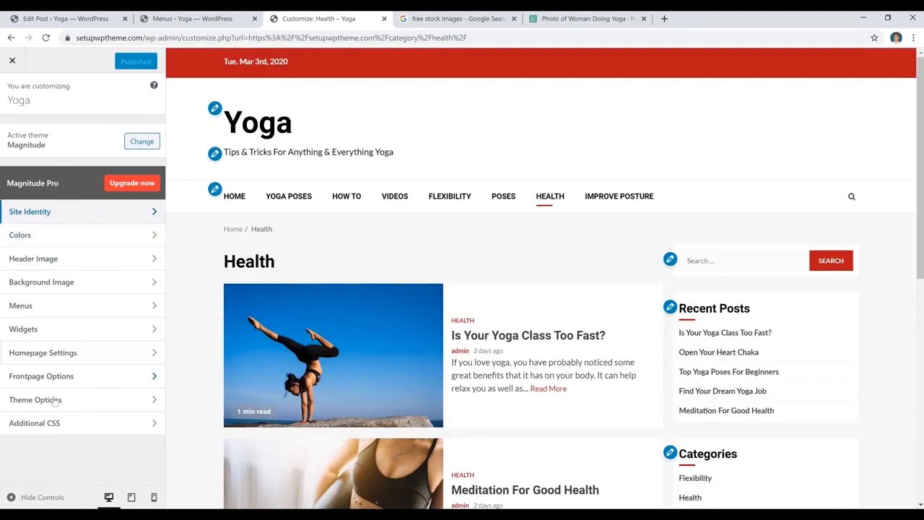
{"action": "left_click", "coordinate": [84, 213]}
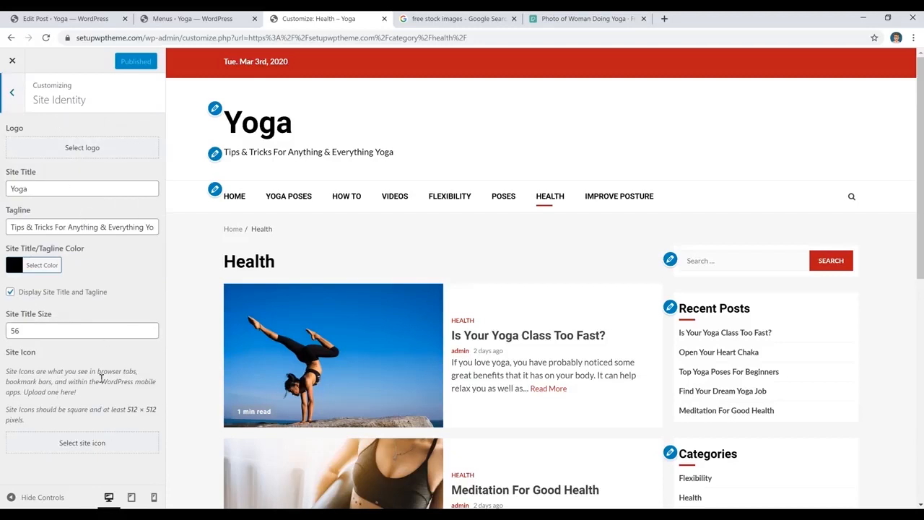
{"action": "left_click", "coordinate": [88, 155]}
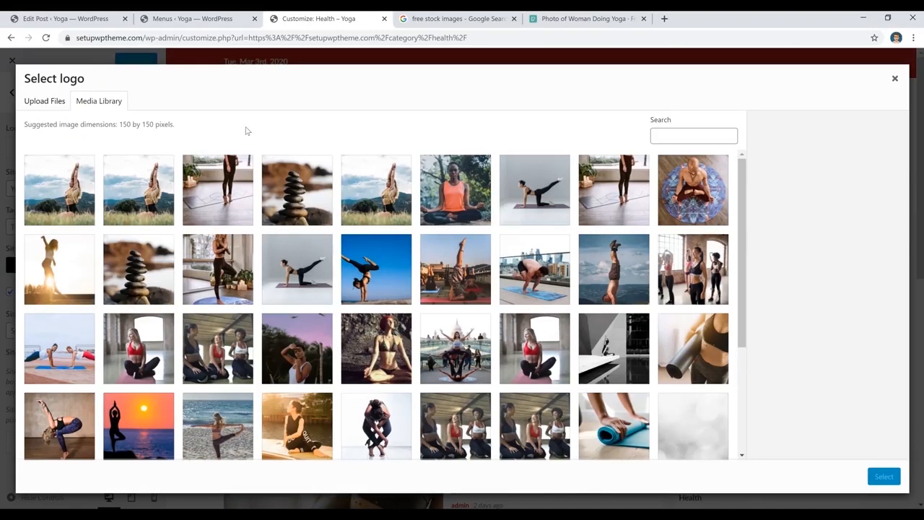
Switch to Pexels to examine the photo's custom download size option, then return to the customizer and close the logo picker
{"action": "left_click", "coordinate": [608, 20]}
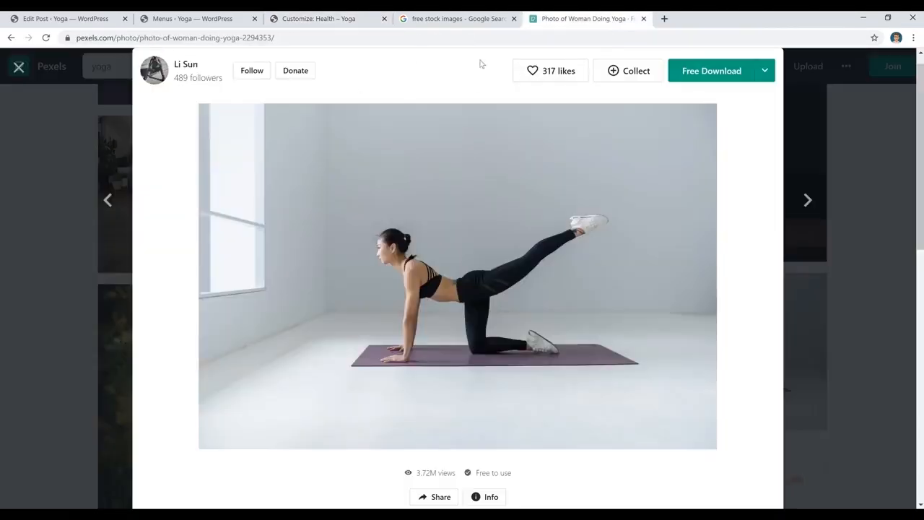
{"action": "left_click", "coordinate": [764, 70]}
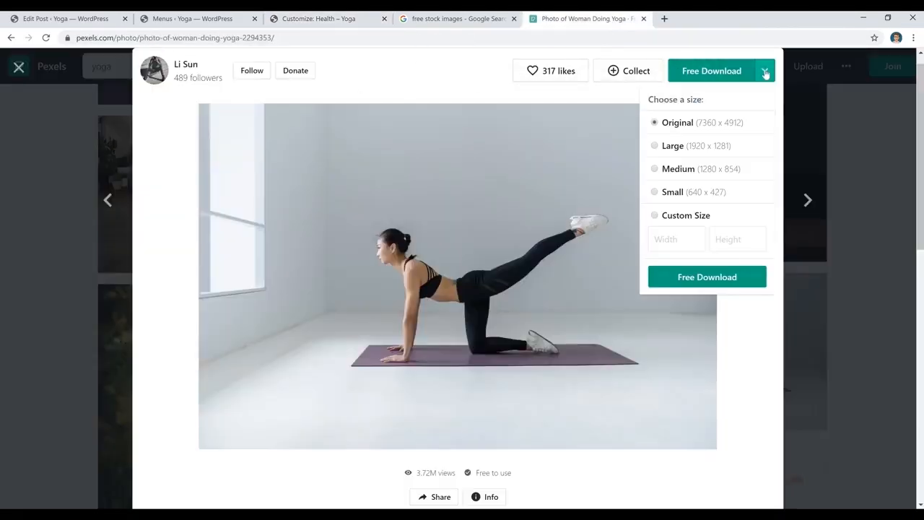
{"action": "left_click", "coordinate": [655, 216]}
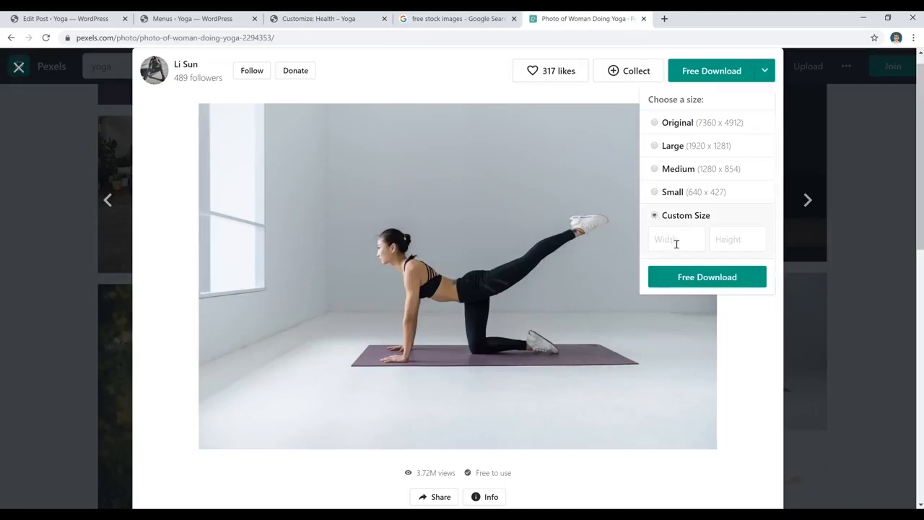
{"action": "left_click", "coordinate": [676, 242]}
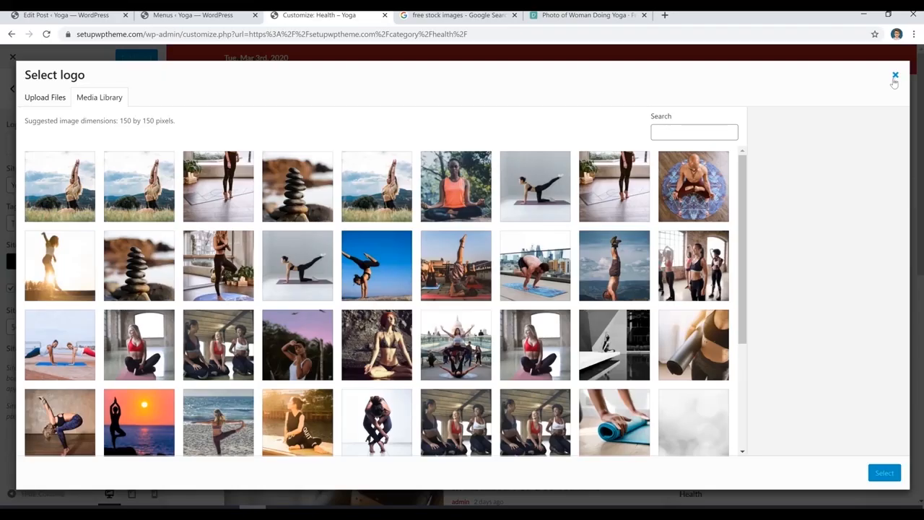
{"action": "left_click", "coordinate": [894, 76]}
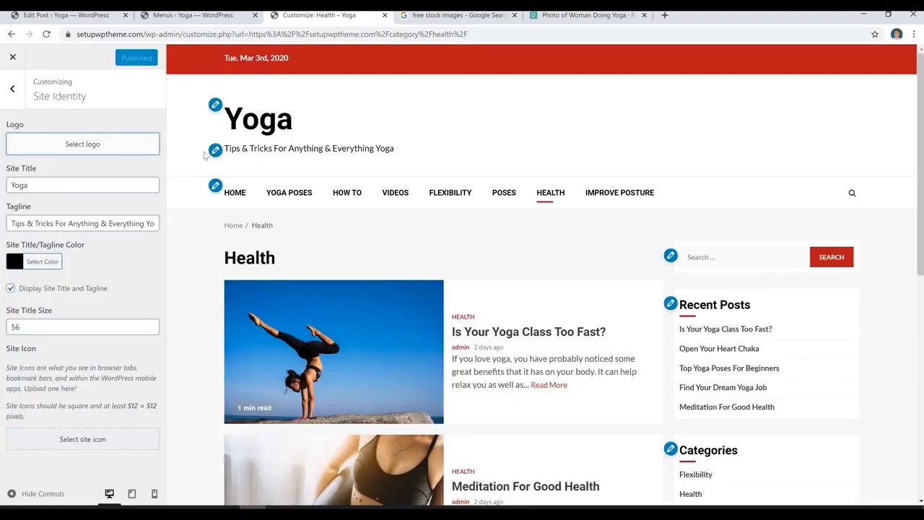
Try grey #898989 and green #81d742 as the site title and tagline color, then restore black
{"action": "left_click", "coordinate": [81, 187]}
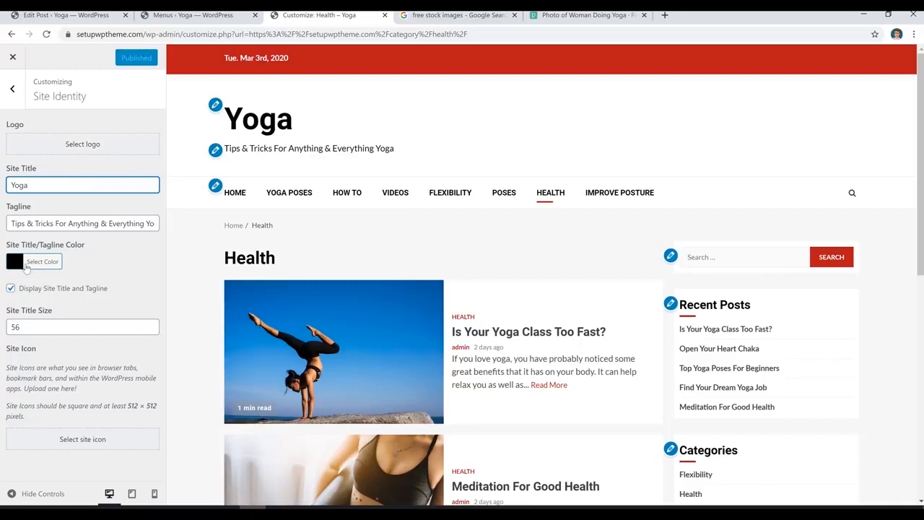
{"action": "left_click", "coordinate": [27, 266]}
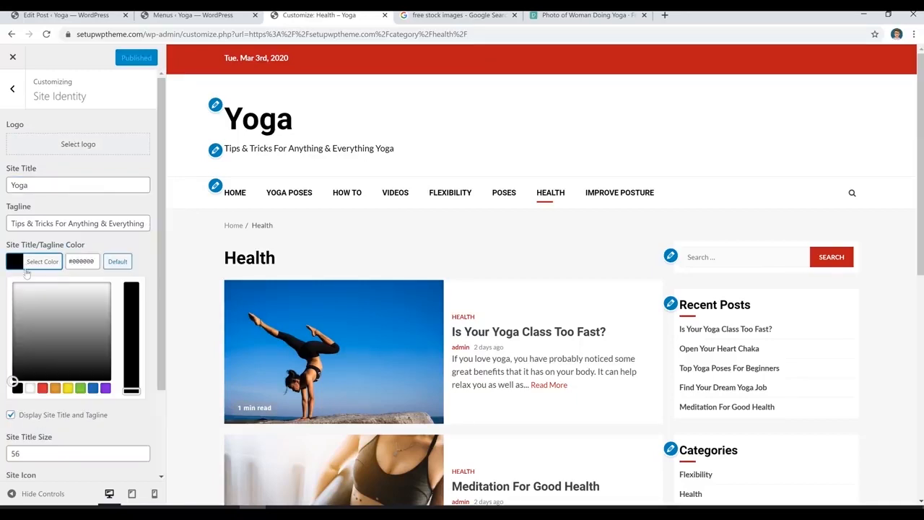
{"action": "mouse_move", "coordinate": [65, 319]}
{"action": "left_mouse_down"}
{"action": "mouse_move", "coordinate": [94, 319]}
{"action": "mouse_move", "coordinate": [102, 346]}
{"action": "mouse_move", "coordinate": [90, 348]}
{"action": "mouse_move", "coordinate": [99, 328]}
{"action": "left_mouse_up"}
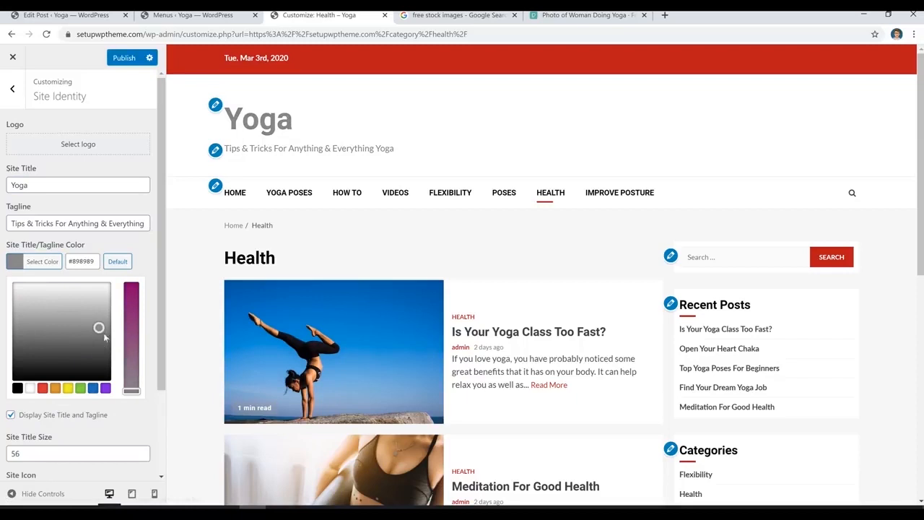
{"action": "left_click", "coordinate": [80, 389]}
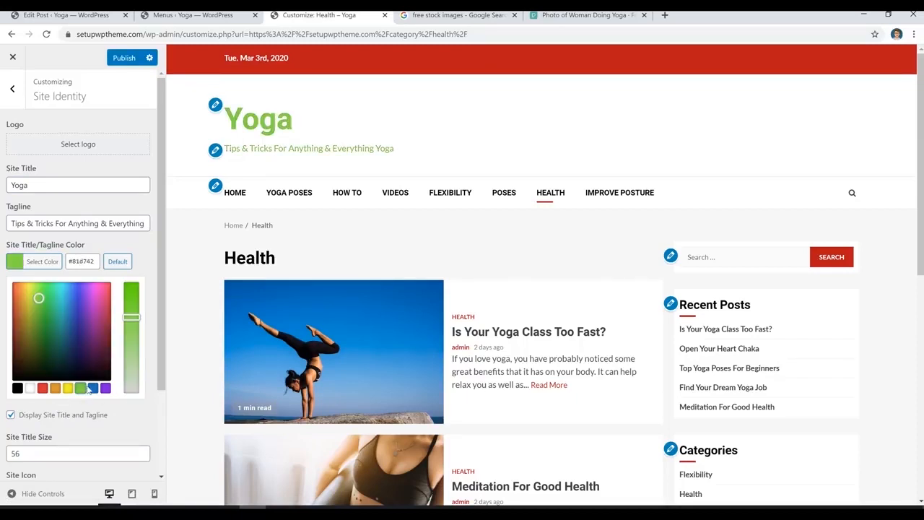
{"action": "left_click", "coordinate": [17, 389]}
{"action": "left_click", "coordinate": [52, 453]}
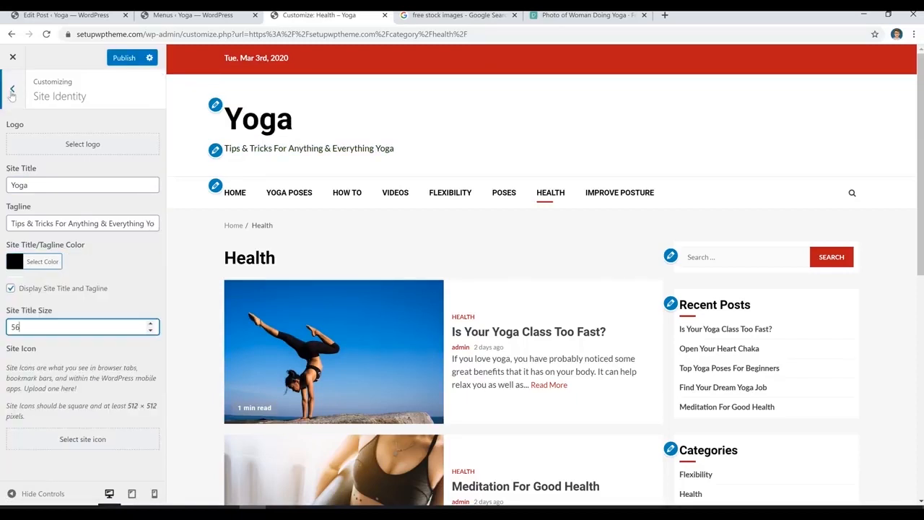
{"action": "left_click", "coordinate": [12, 92]}
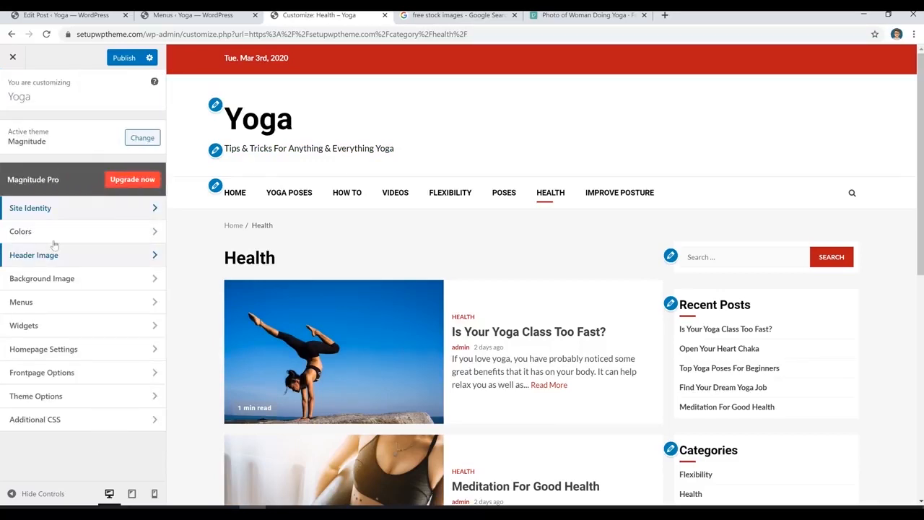
Set the site's background color to light grey #f9f9f9 and publish the change
{"action": "left_click", "coordinate": [63, 241]}
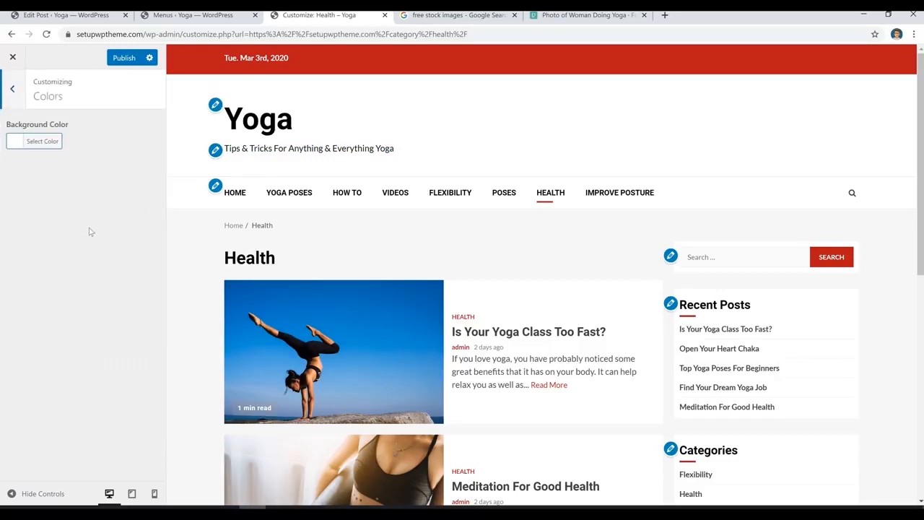
{"action": "left_click", "coordinate": [18, 145]}
{"action": "left_click", "coordinate": [29, 173]}
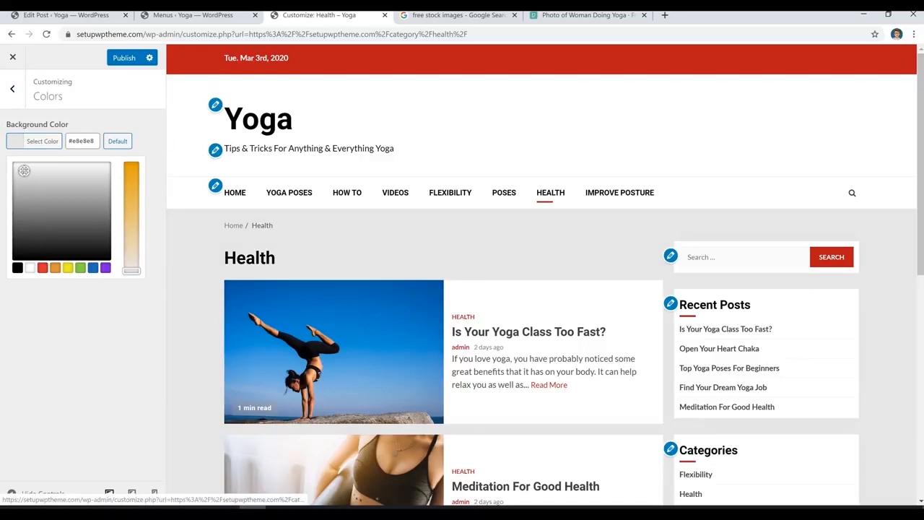
{"action": "left_click", "coordinate": [24, 166]}
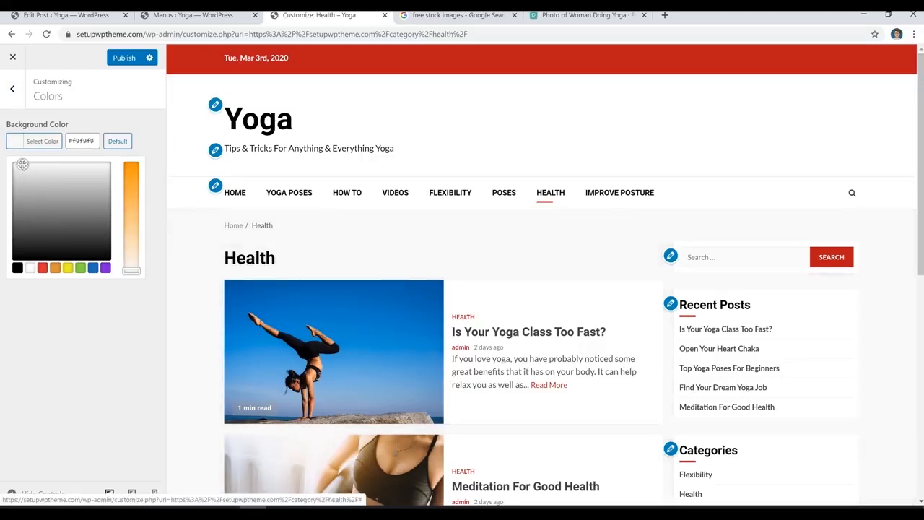
{"action": "left_click", "coordinate": [21, 166]}
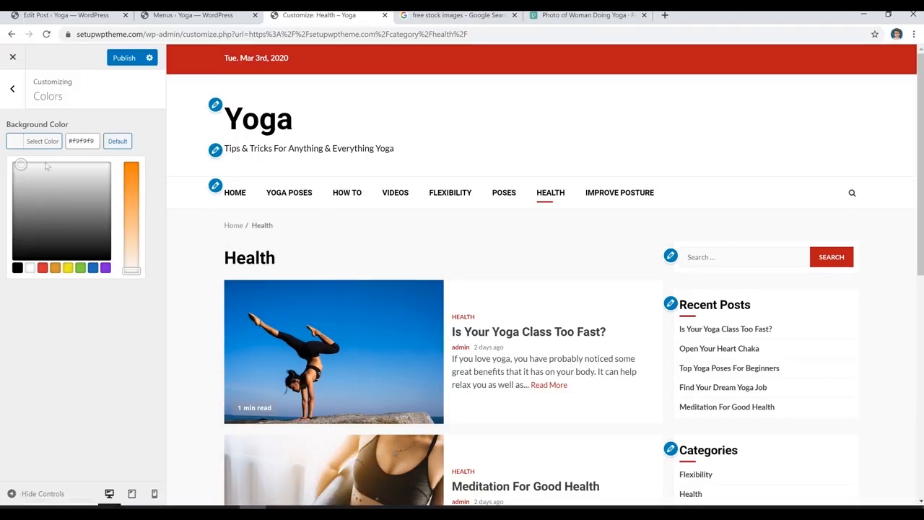
{"action": "left_click", "coordinate": [124, 58]}
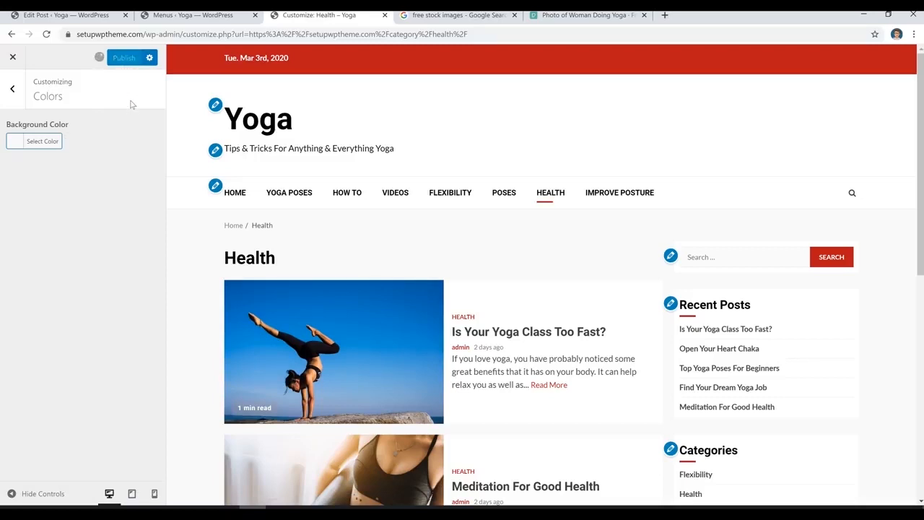
{"action": "left_click", "coordinate": [13, 90]}
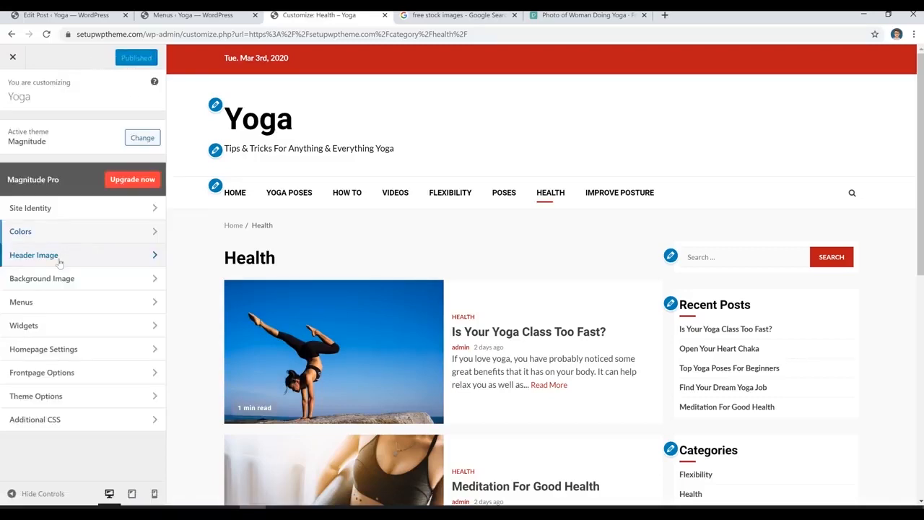
Examine the recommended header image size, then check the download size options for the yoga photo on Pexels
{"action": "left_click", "coordinate": [80, 262]}
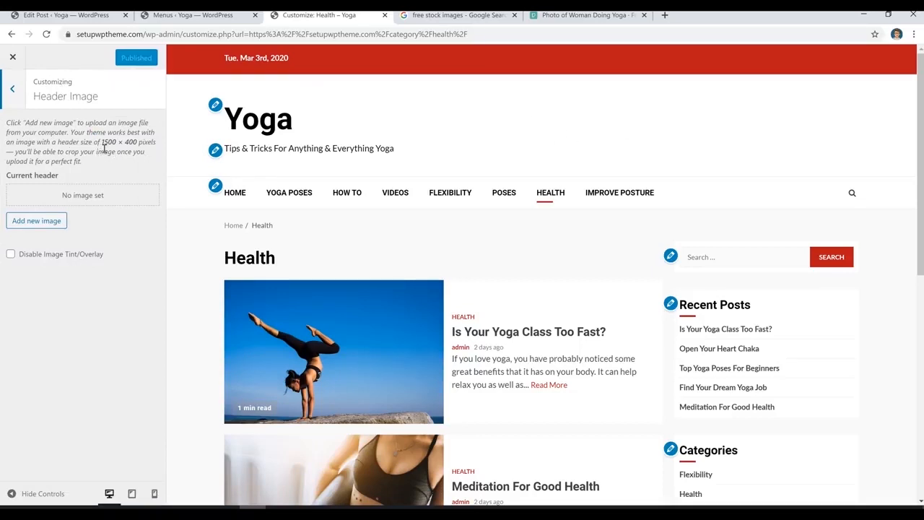
{"action": "left_click", "coordinate": [588, 14]}
{"action": "left_click", "coordinate": [765, 66]}
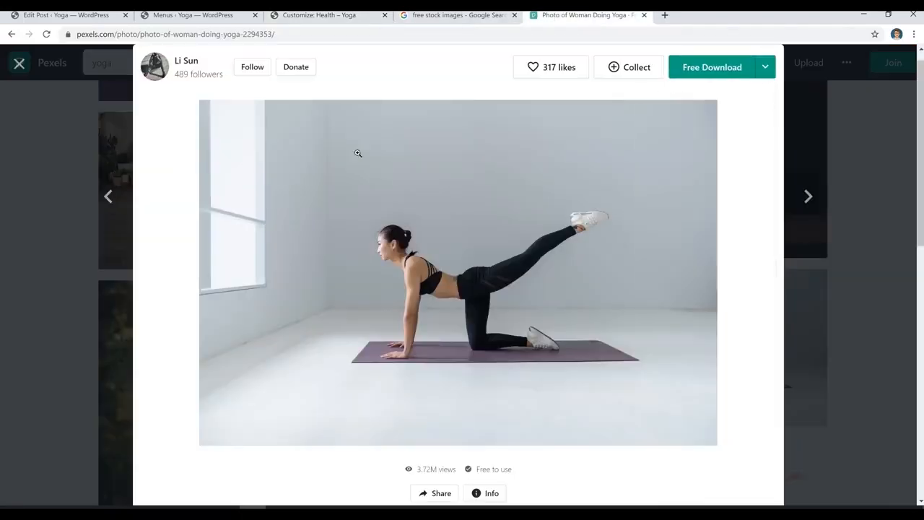
{"action": "left_click", "coordinate": [765, 68]}
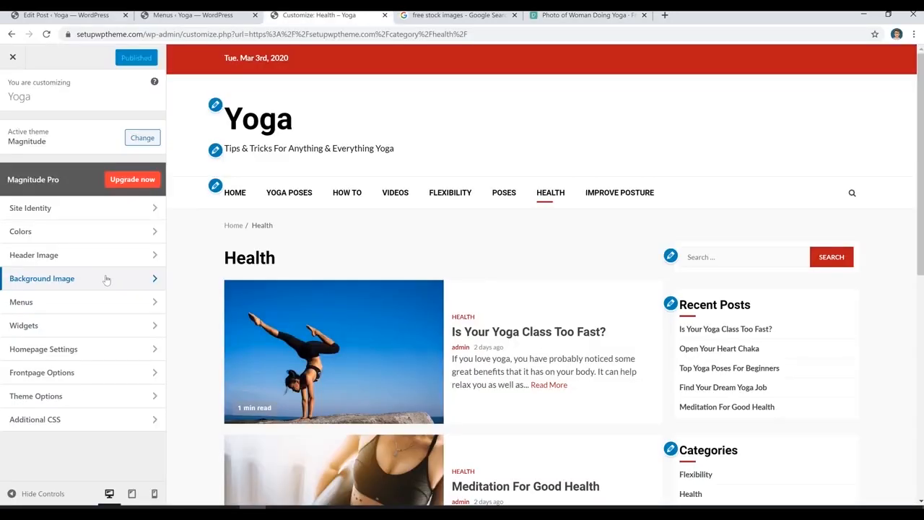
View the Background Image section and the Header Options within the customizer's Theme Options
{"action": "left_click", "coordinate": [106, 279]}
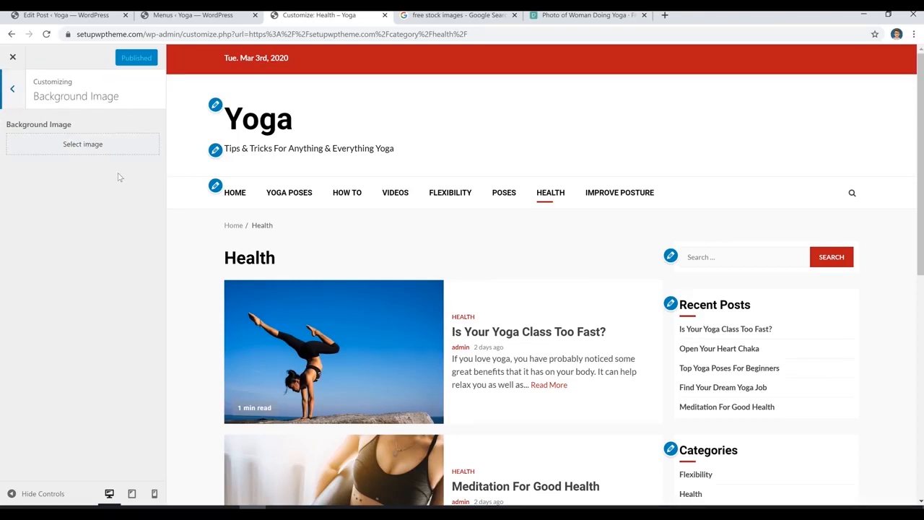
{"action": "left_click", "coordinate": [12, 89]}
{"action": "left_click", "coordinate": [116, 397]}
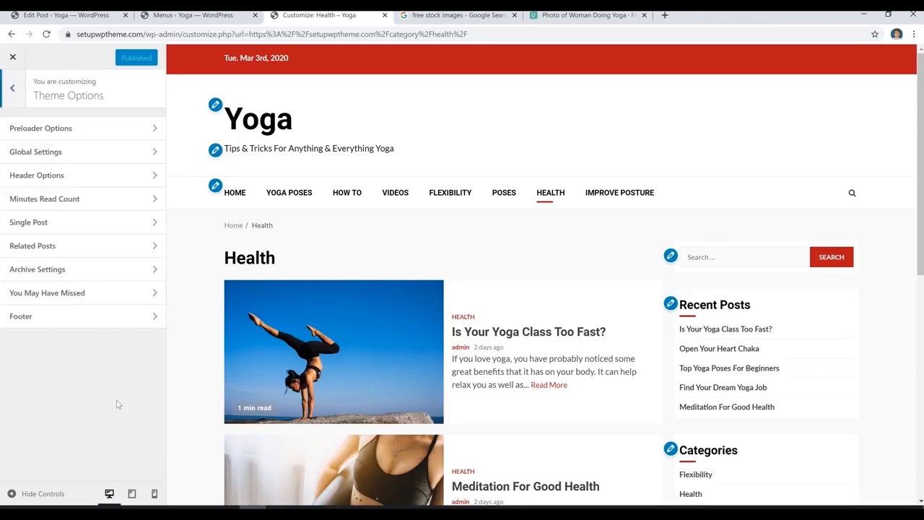
{"action": "left_click", "coordinate": [86, 176]}
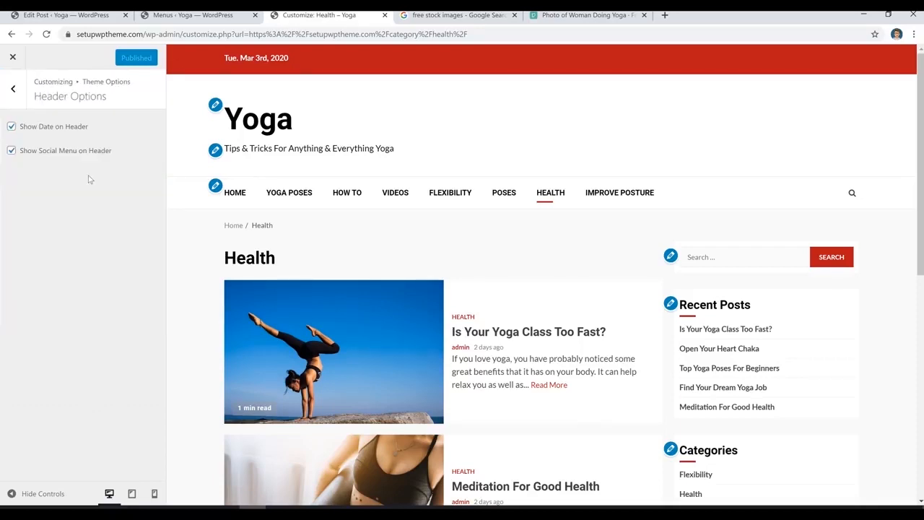
{"action": "left_click", "coordinate": [37, 127]}
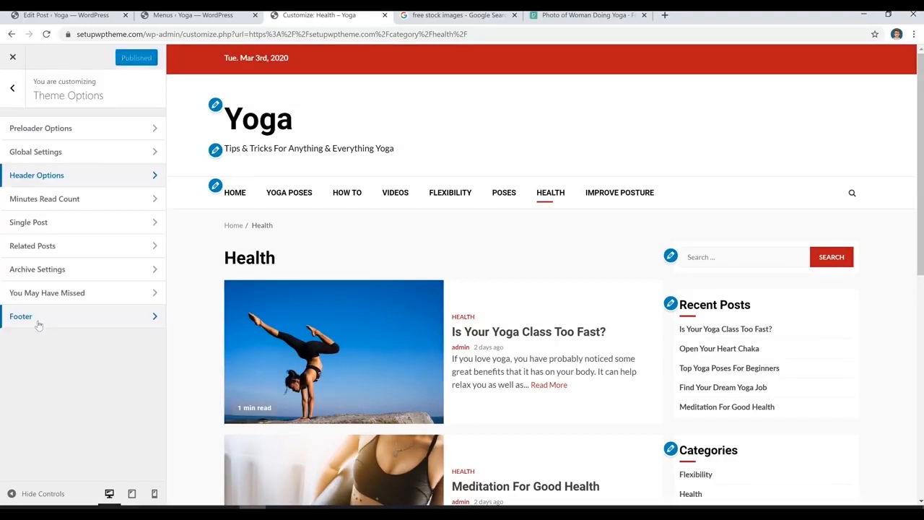
View the Footer theme options and compare the copyright text with the footer in the page preview
{"action": "left_click", "coordinate": [74, 318]}
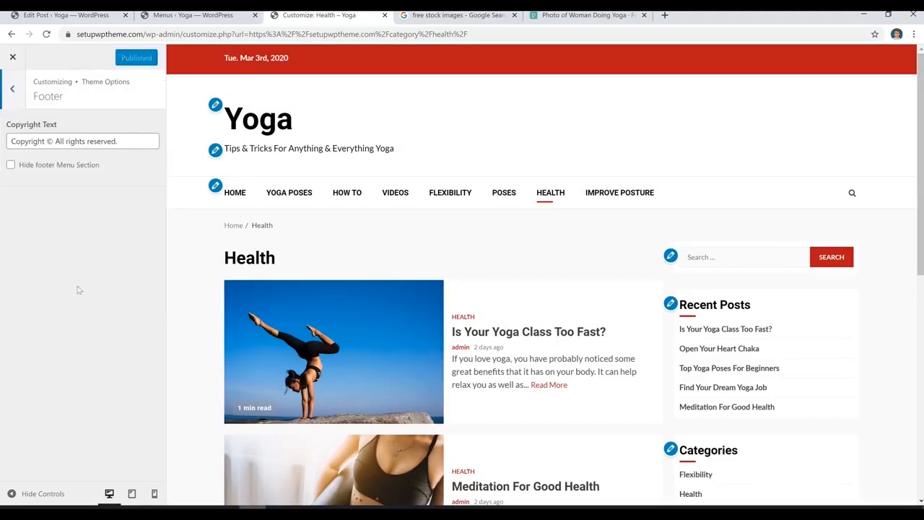
{"action": "scroll", "coordinate": [541, 274], "scroll_direction": "down", "scroll_amount": 6}
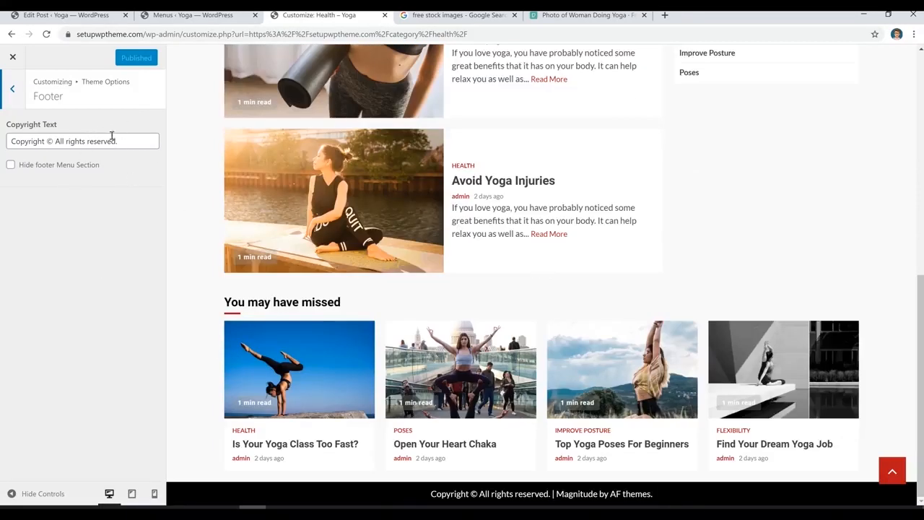
{"action": "left_click", "coordinate": [12, 89]}
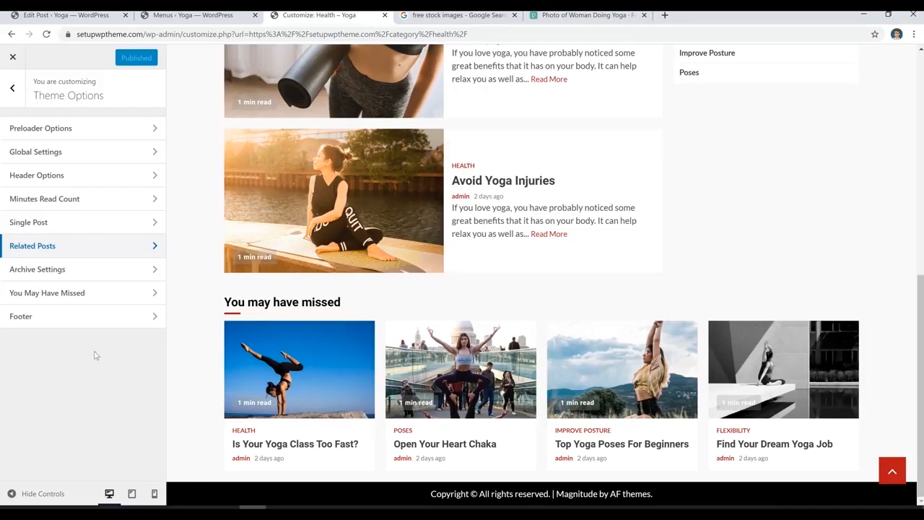
Close the customizer and review the live site's home page from header to post list
{"action": "left_click", "coordinate": [13, 57]}
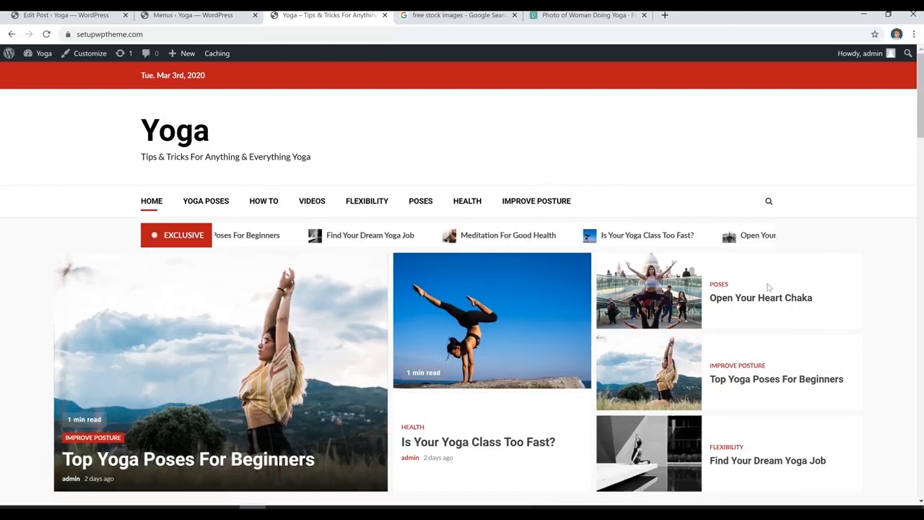
{"action": "scroll", "coordinate": [522, 309], "scroll_direction": "down", "scroll_amount": 10}
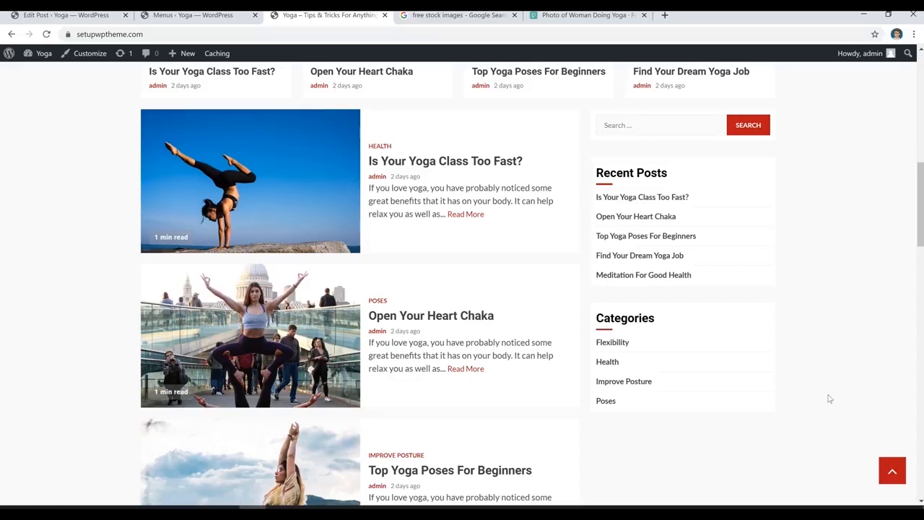
{"action": "scroll", "coordinate": [829, 396], "scroll_direction": "up", "scroll_amount": 10}
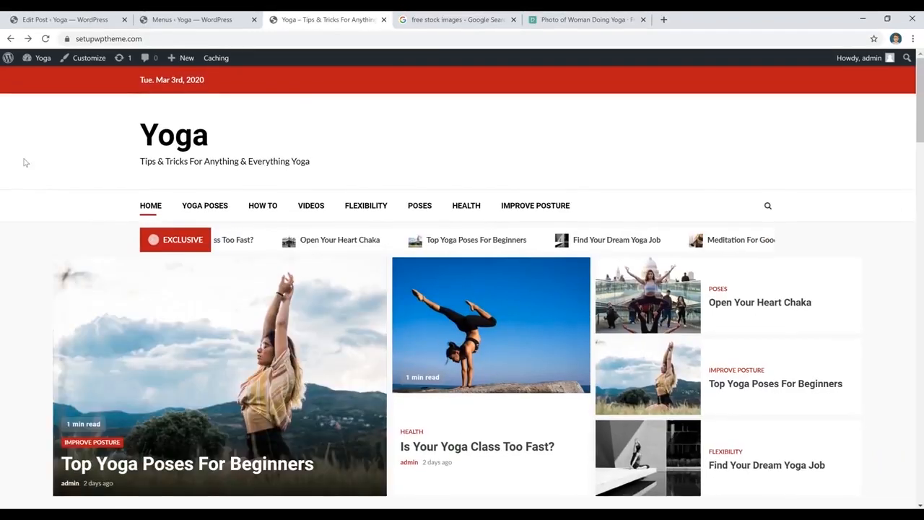